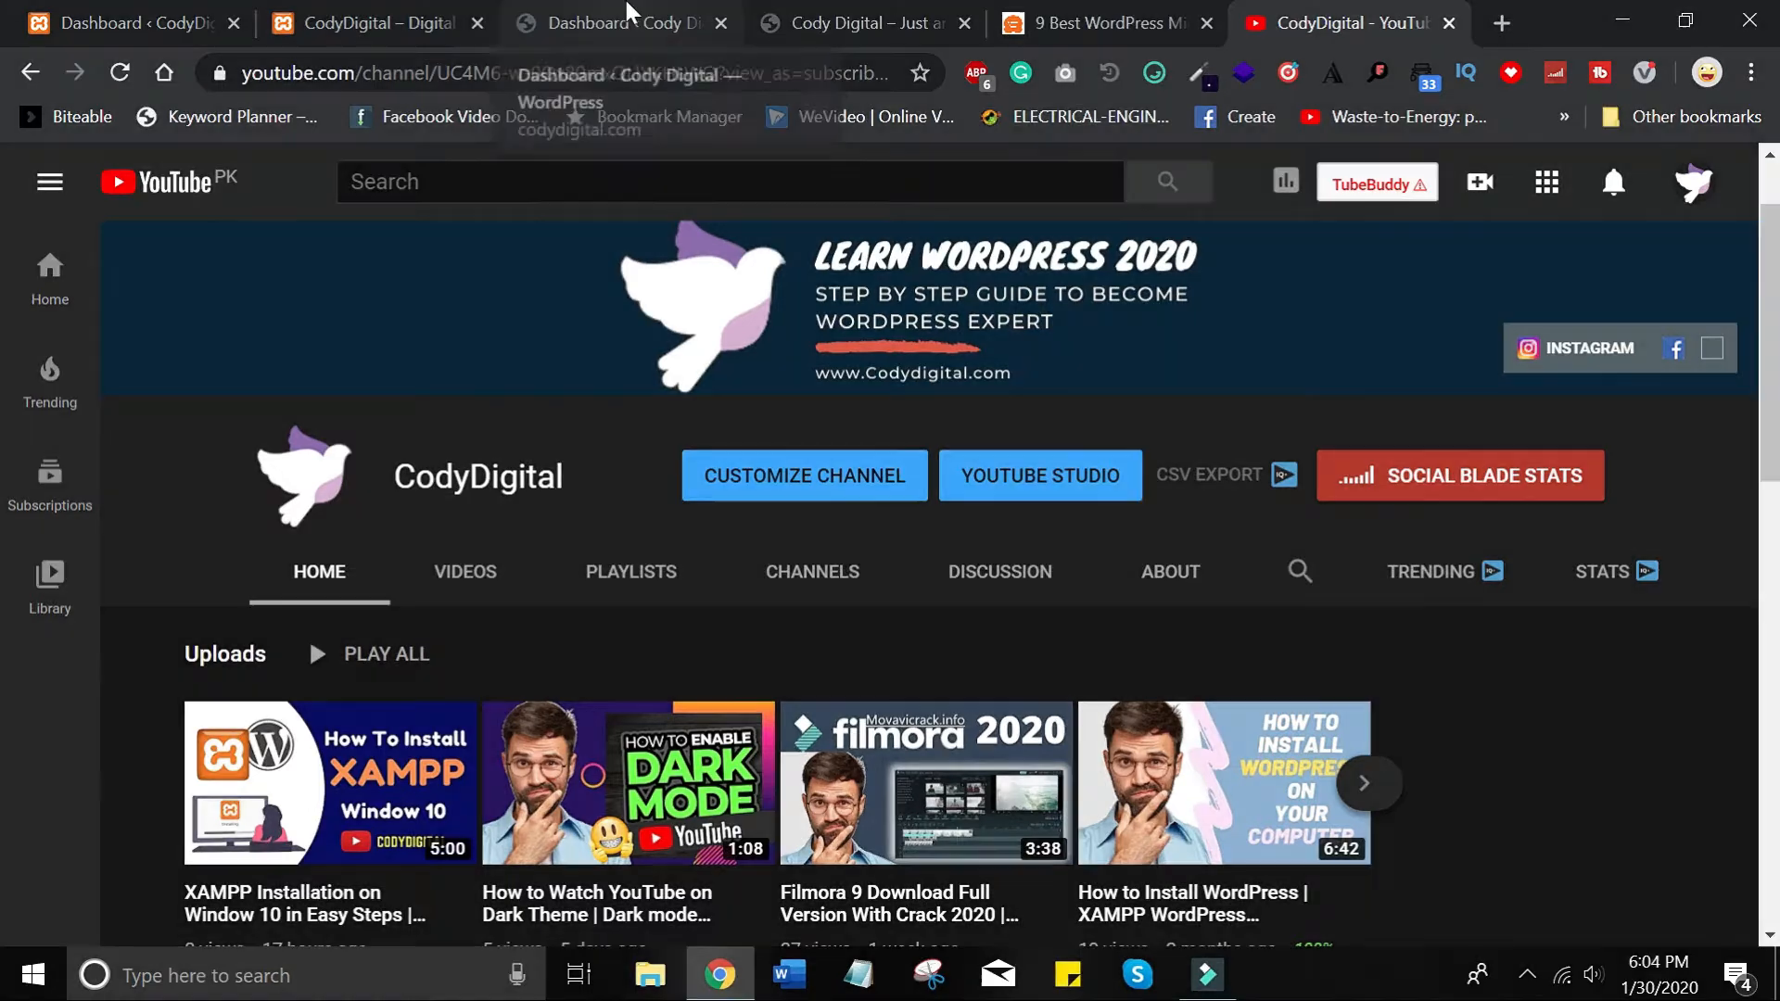
# Review the local CodyDigital site's homepage from its header down to its footer.
pyautogui.click(385, 11)
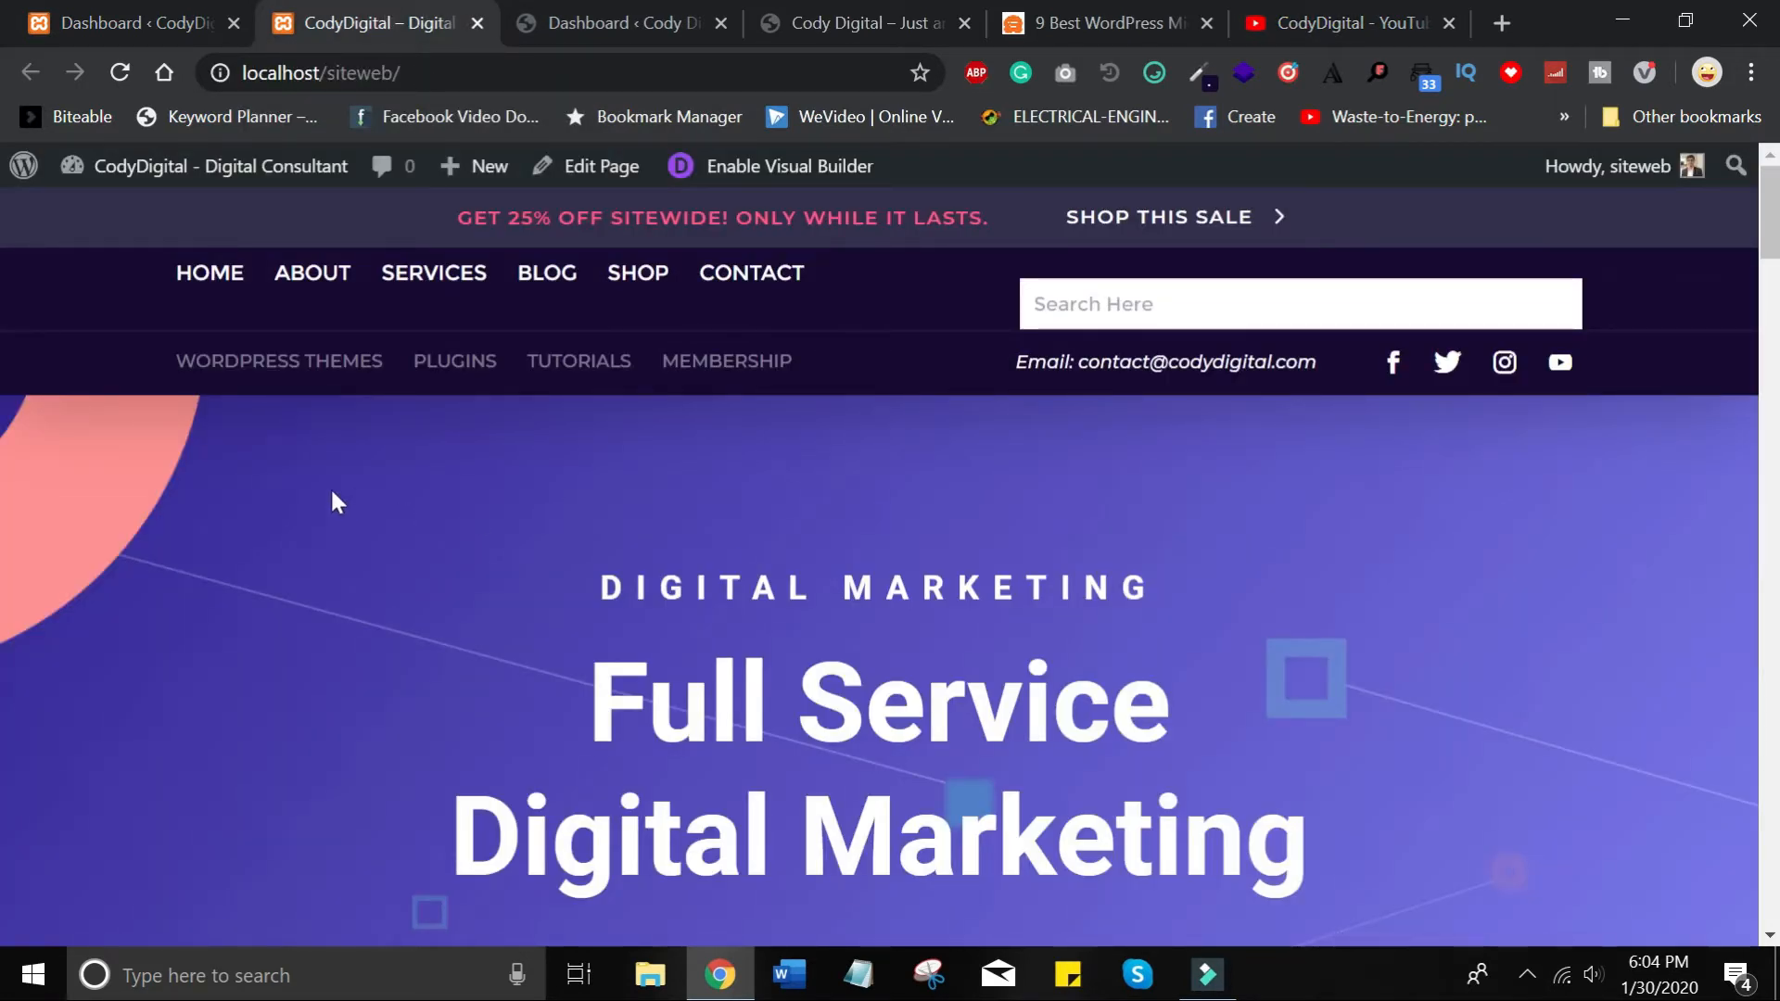
pyautogui.scroll(-10, 332, 494)
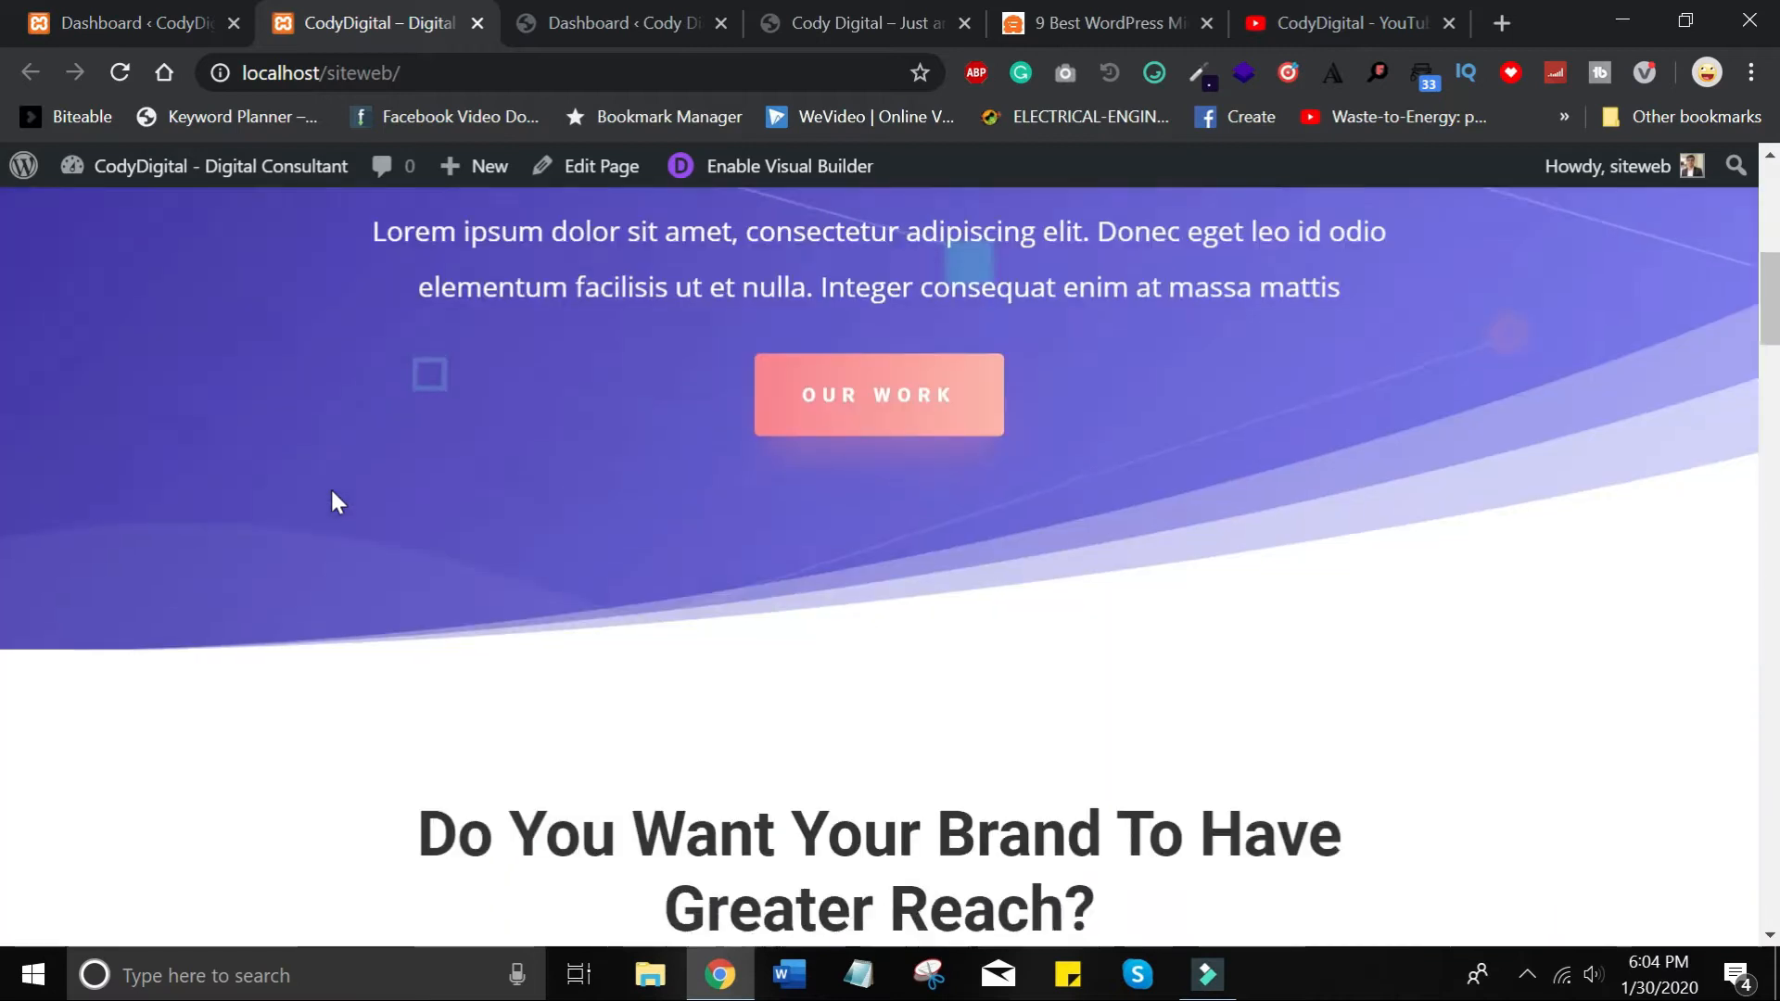
pyautogui.scroll(-15, 332, 494)
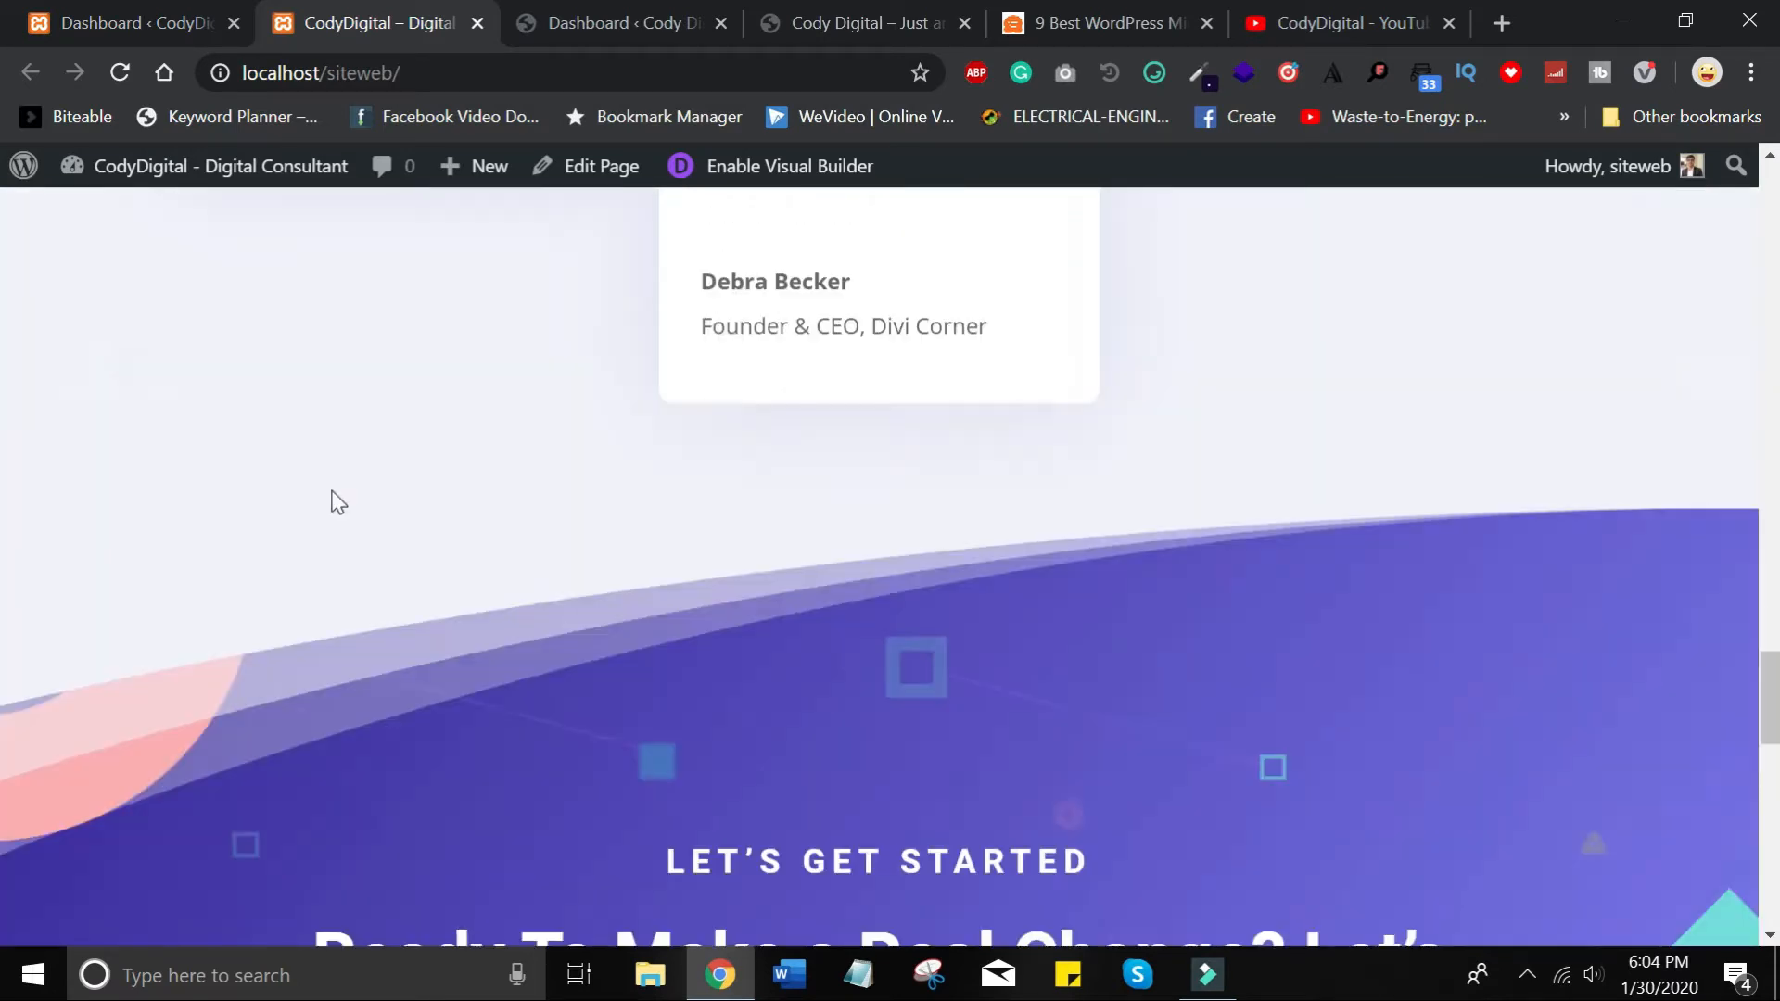
pyautogui.press('Home')
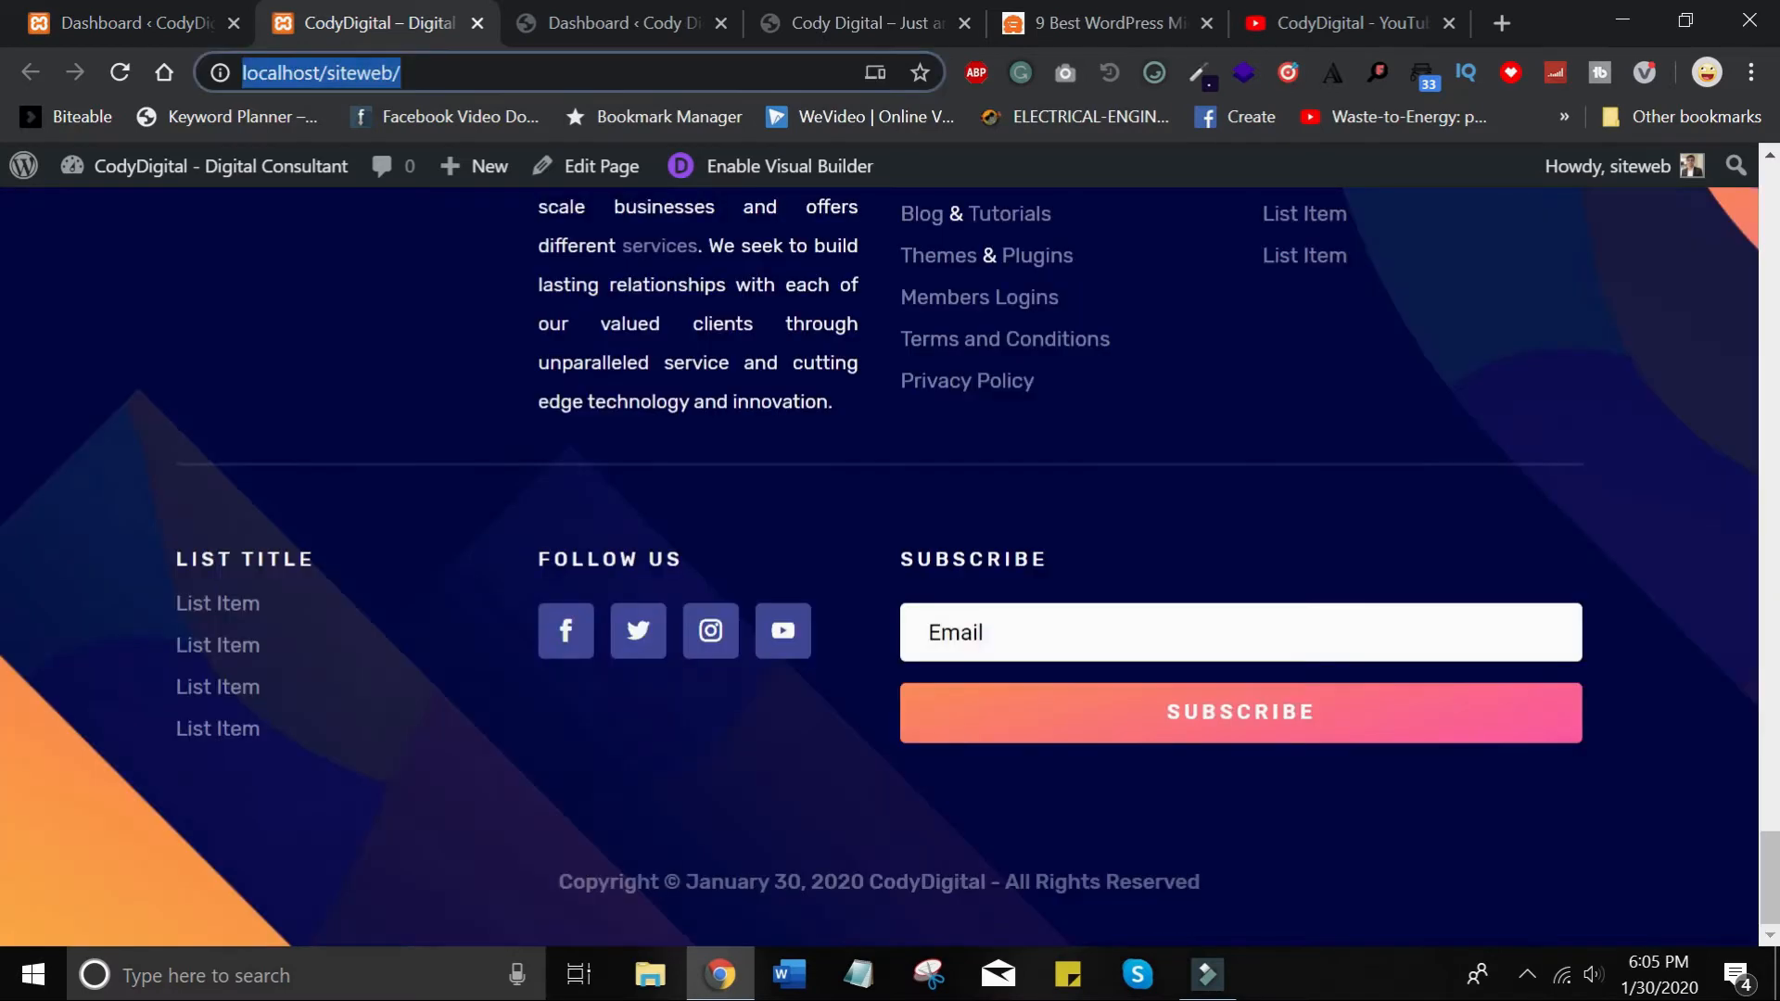
# Search the web for "all in one migration" and open the All-in-One WP Migration plugin page on WordPress.org.
pyautogui.write('all')
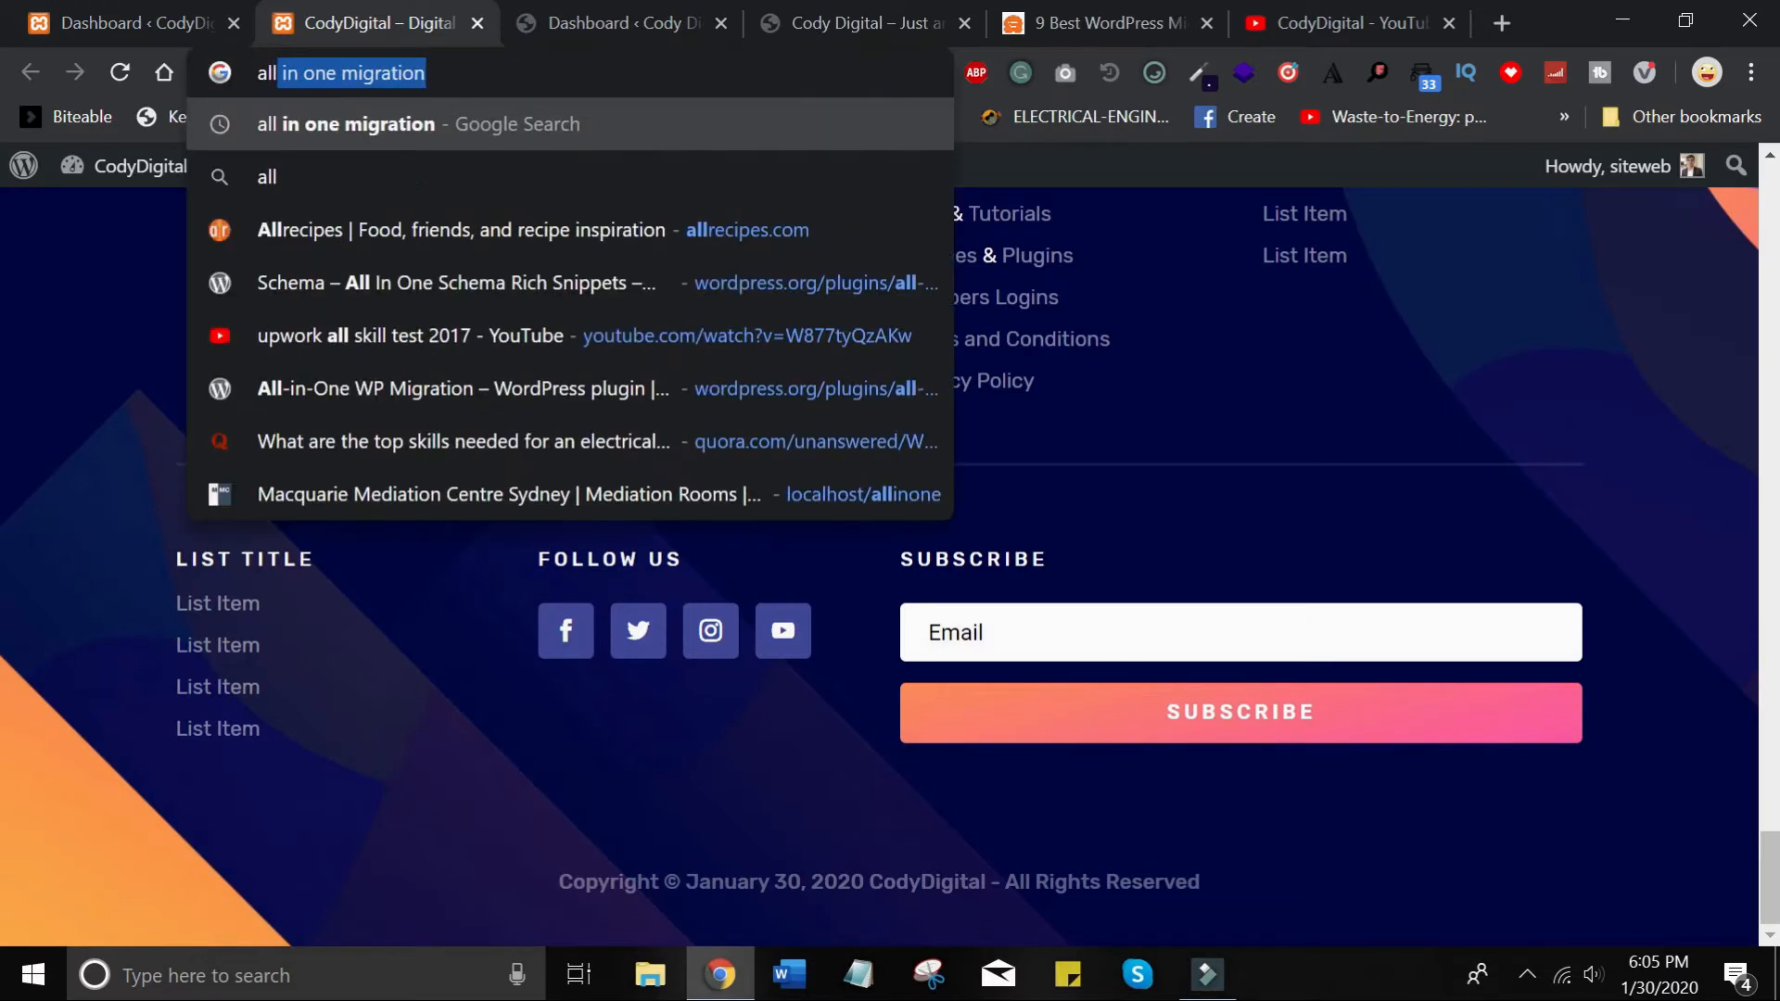
pyautogui.press('Right')
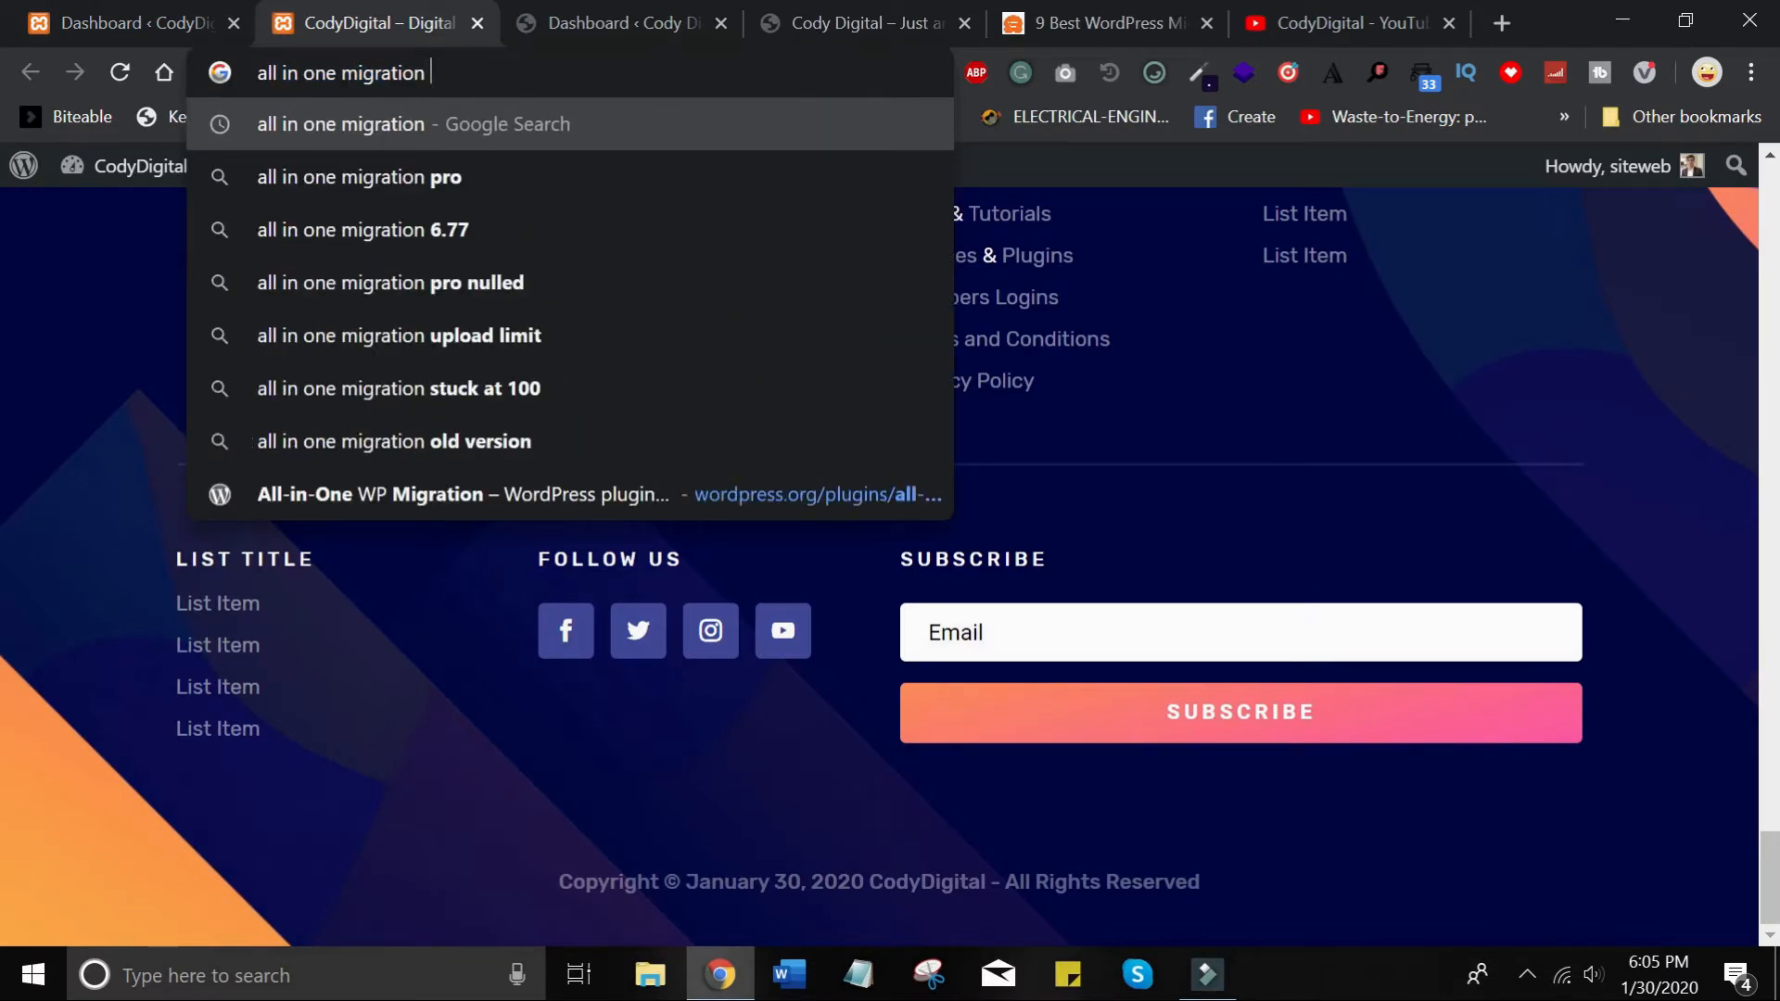
pyautogui.press('Return')
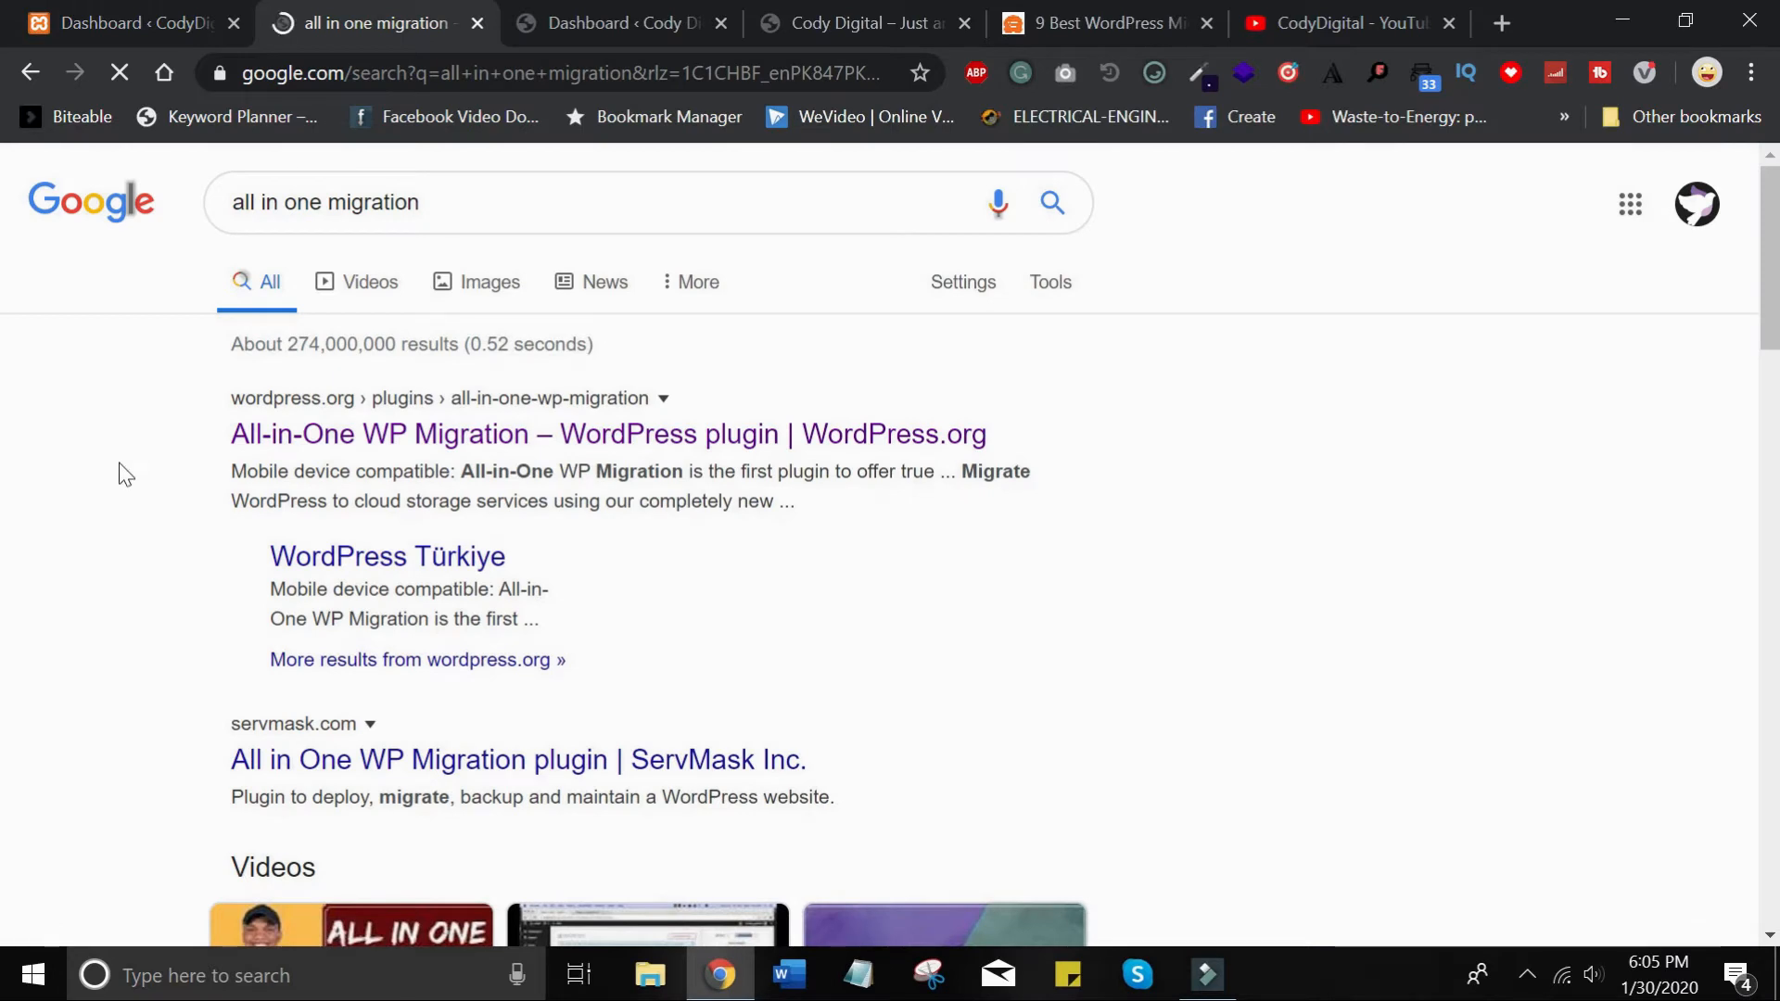
pyautogui.click(452, 453)
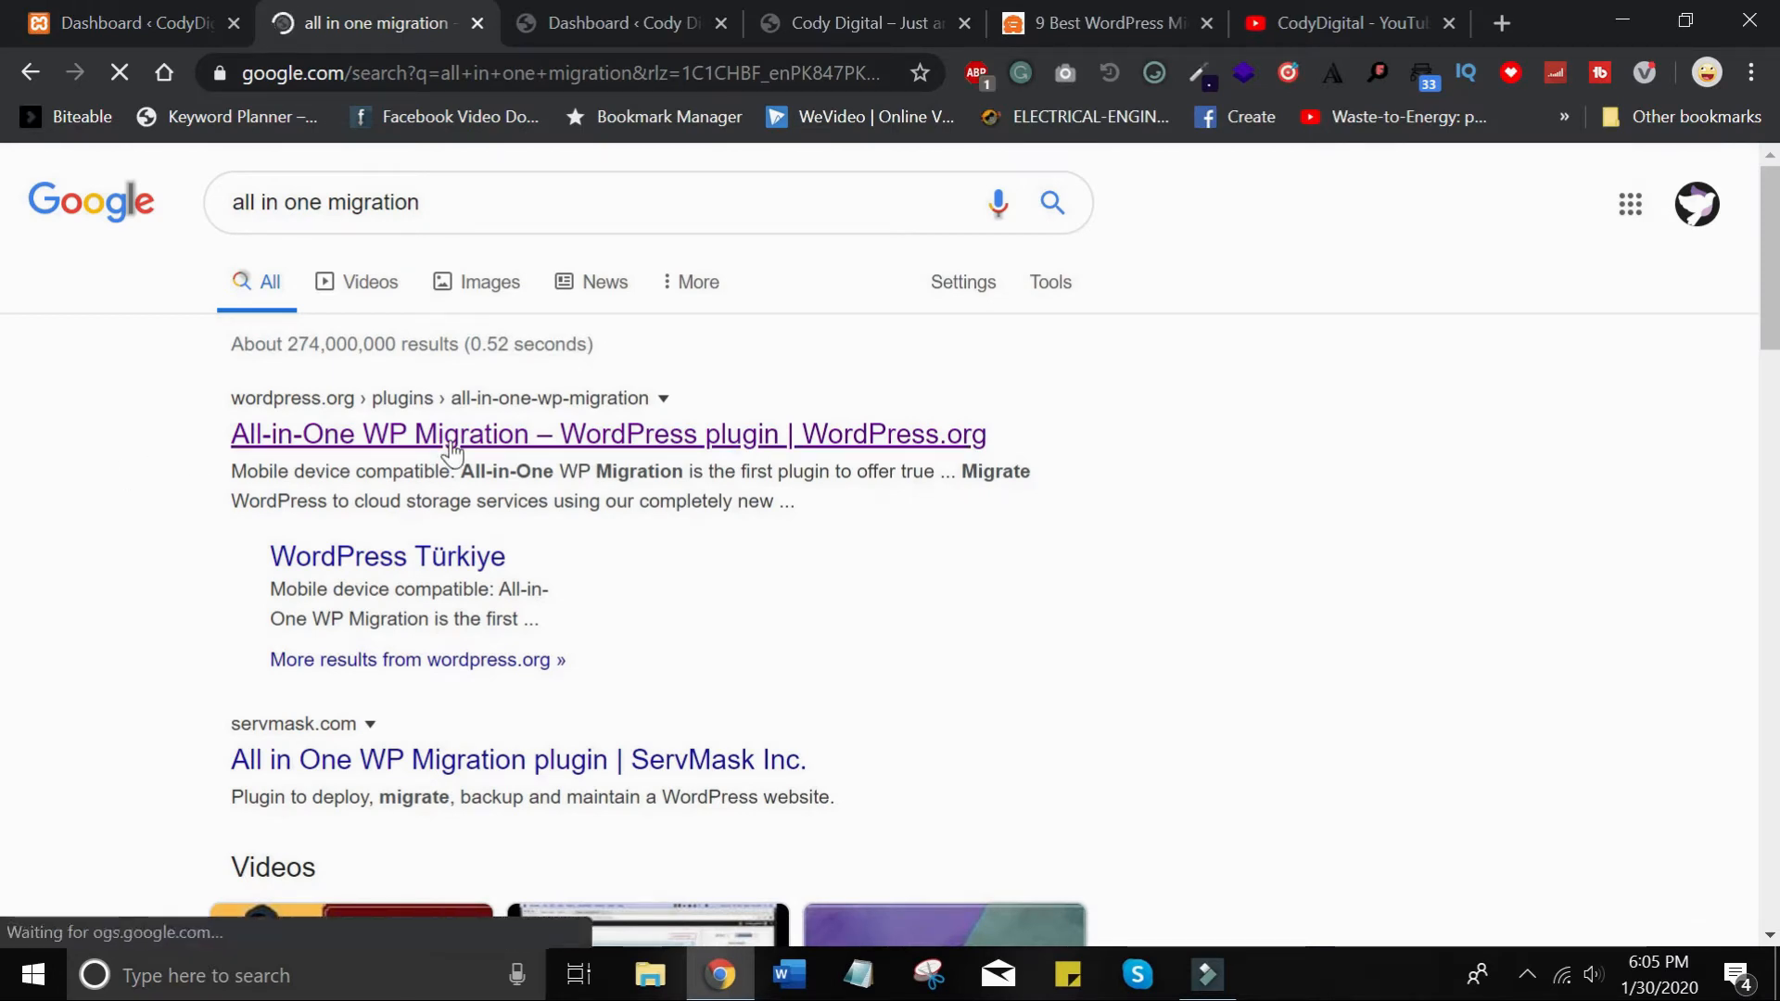
pyautogui.scroll(-2, 452, 453)
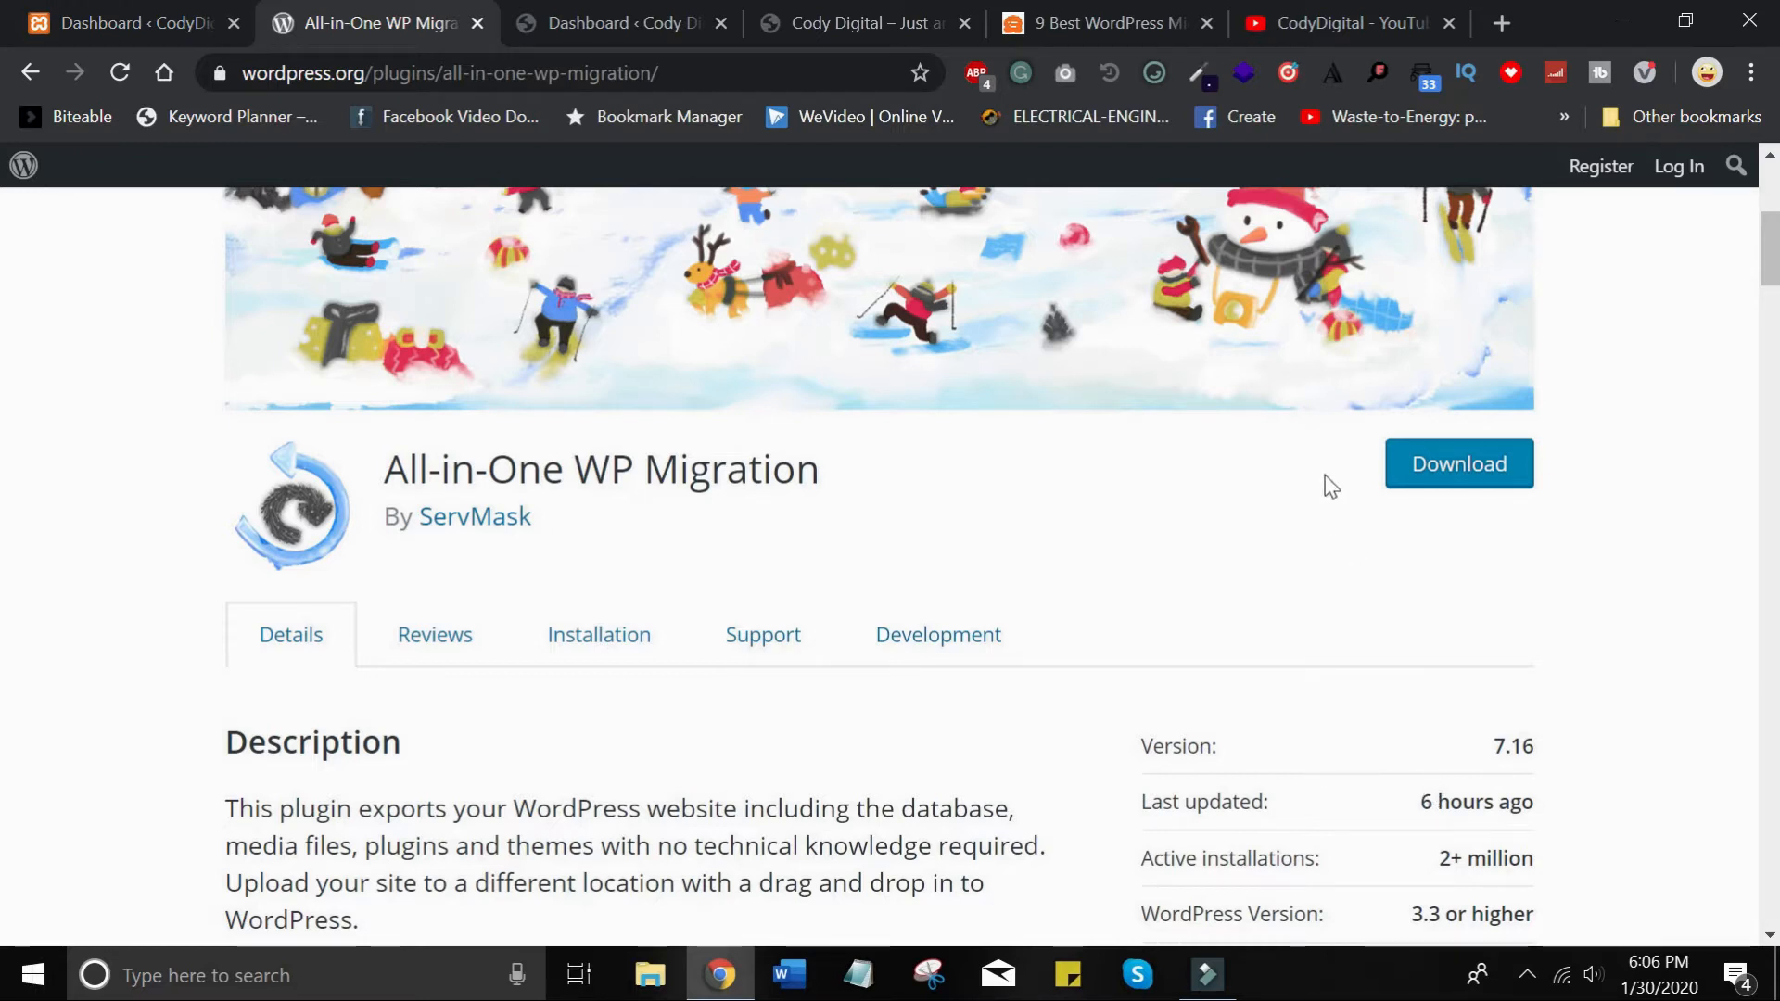
pyautogui.click(1474, 477)
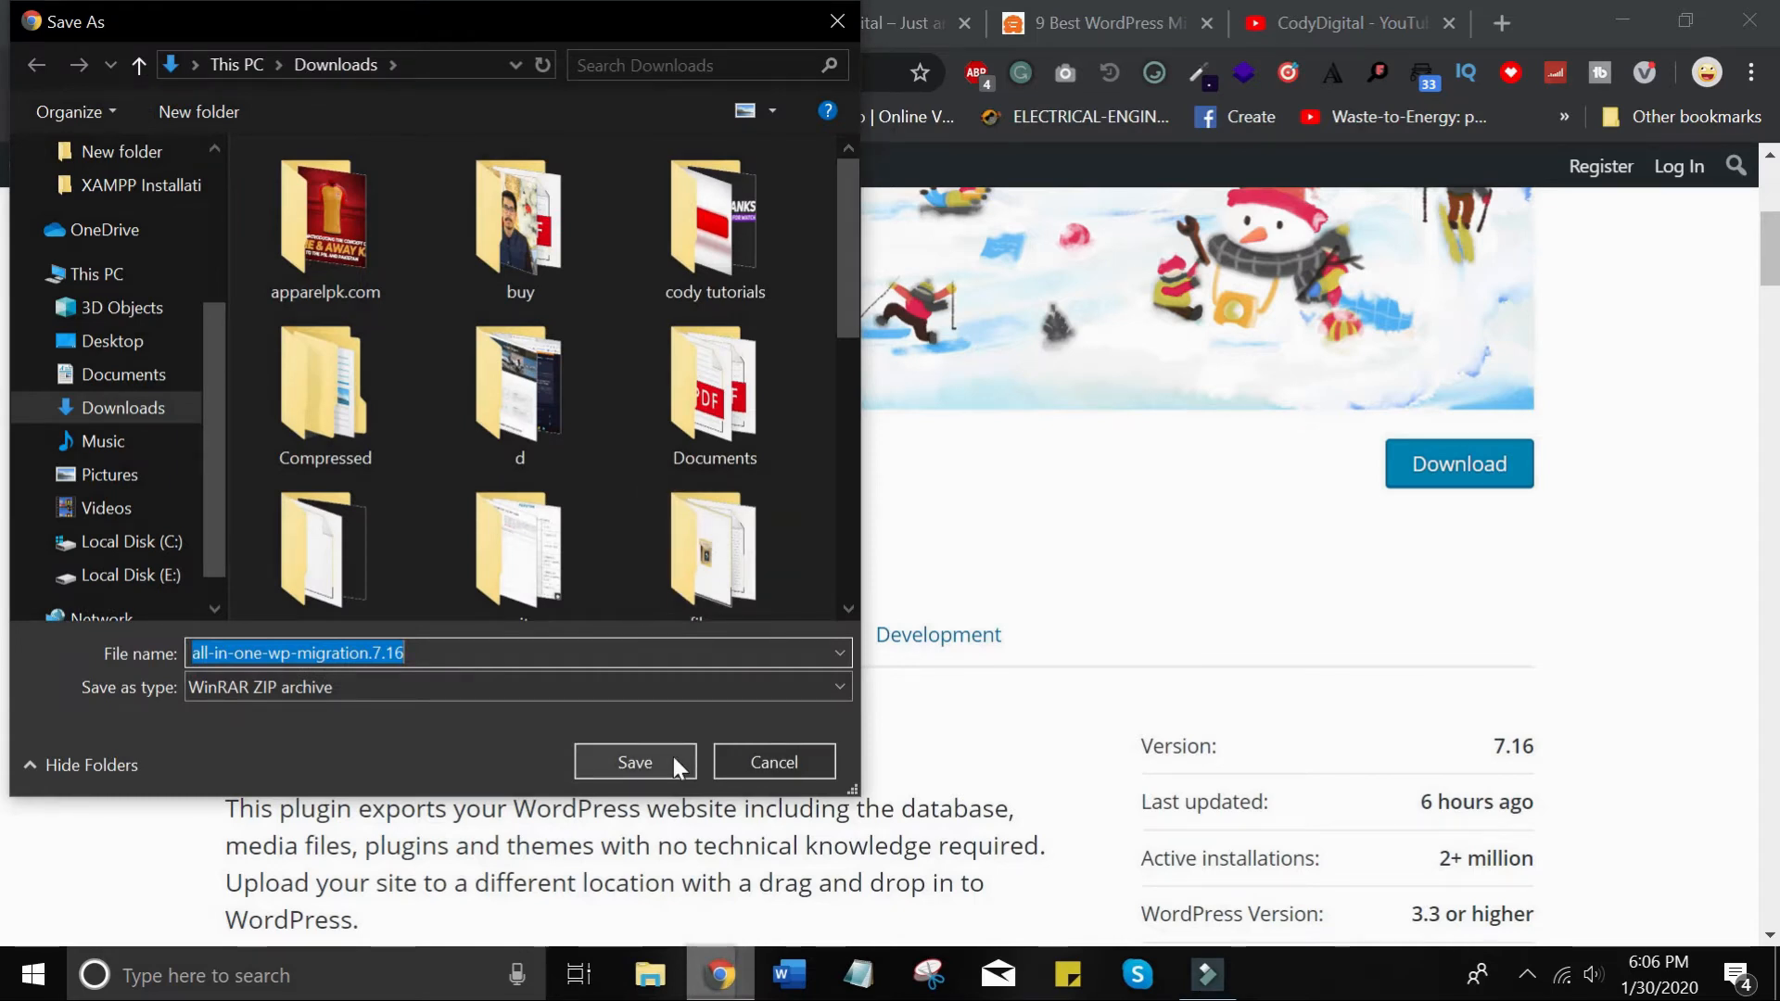
pyautogui.click(763, 766)
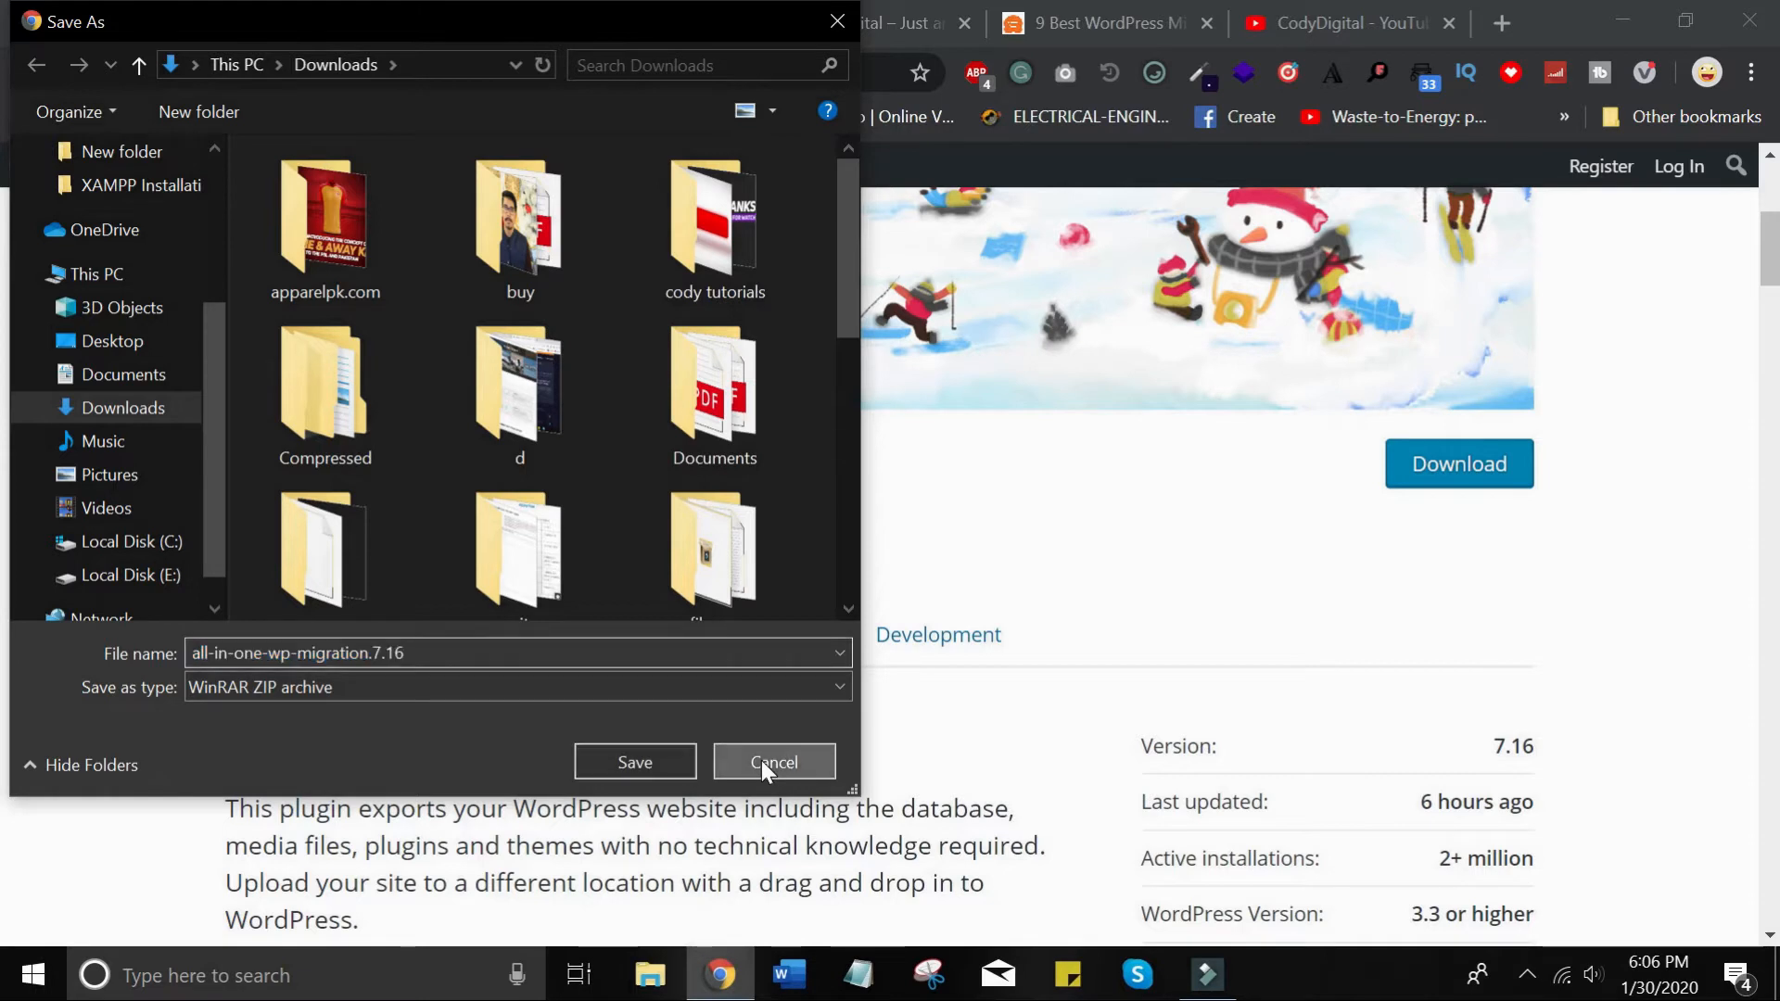
pyautogui.click(654, 980)
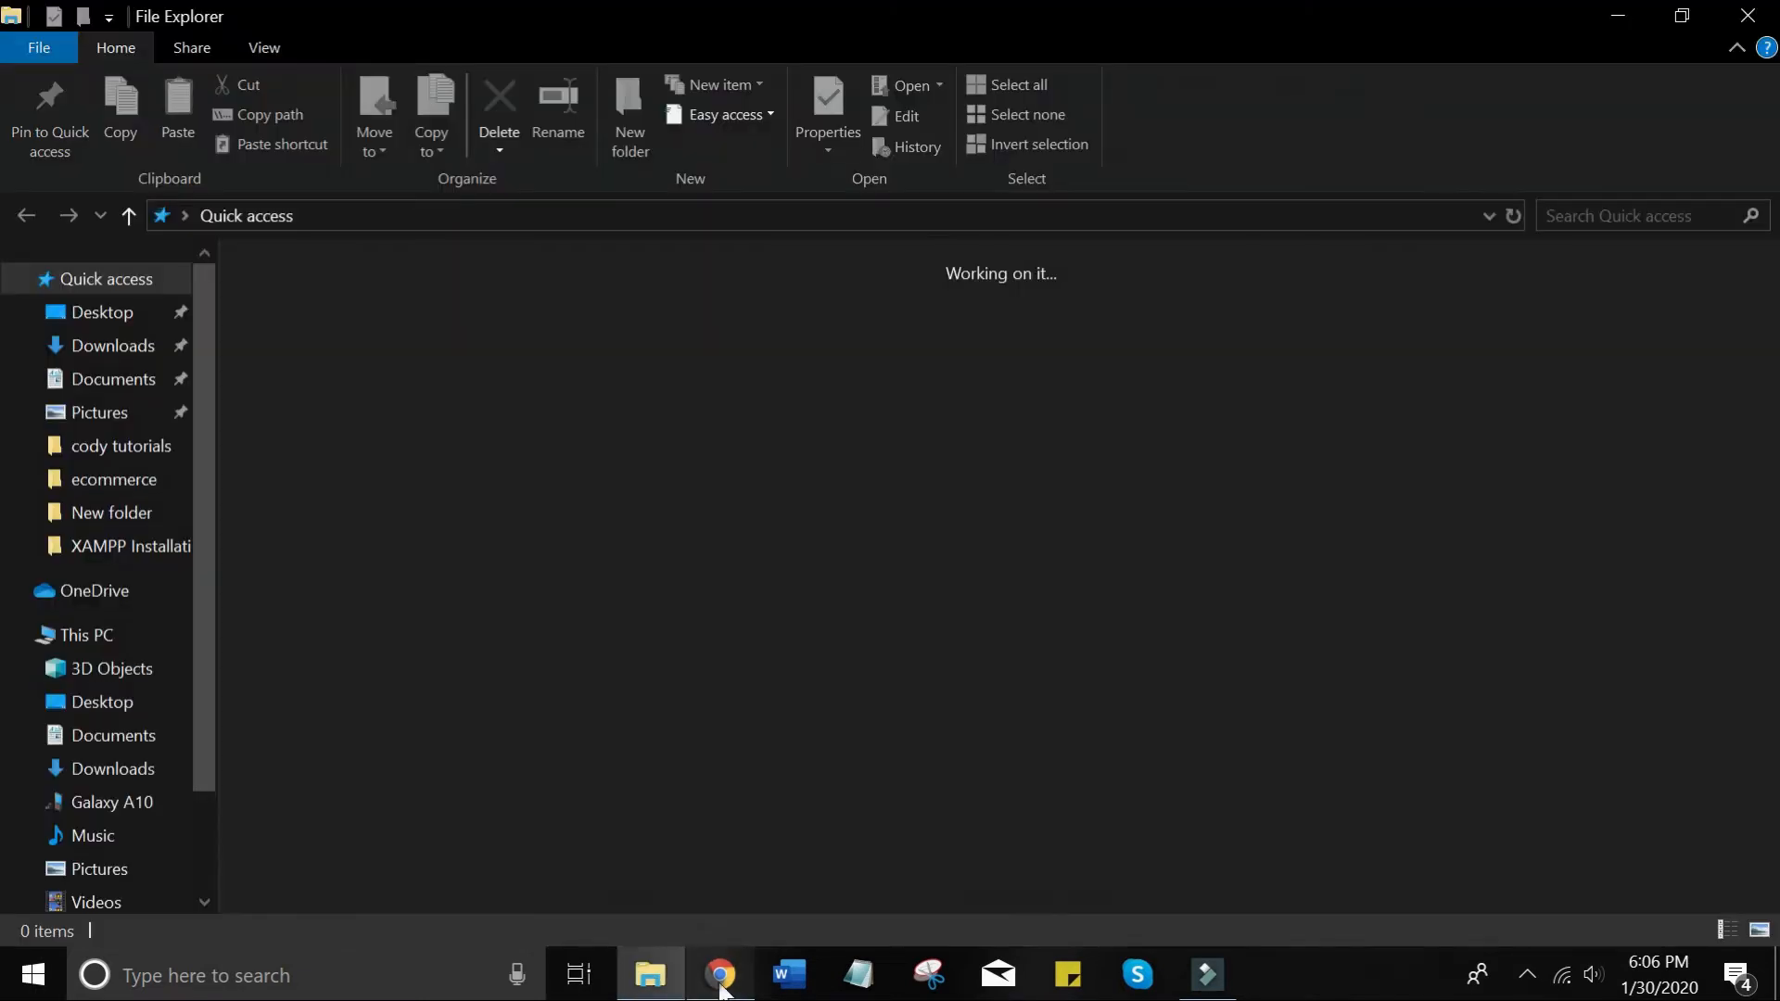
pyautogui.click(722, 988)
# In the local site's WordPress dashboard, search the plugins available to add for "all in one wp migration".
pyautogui.click(107, 12)
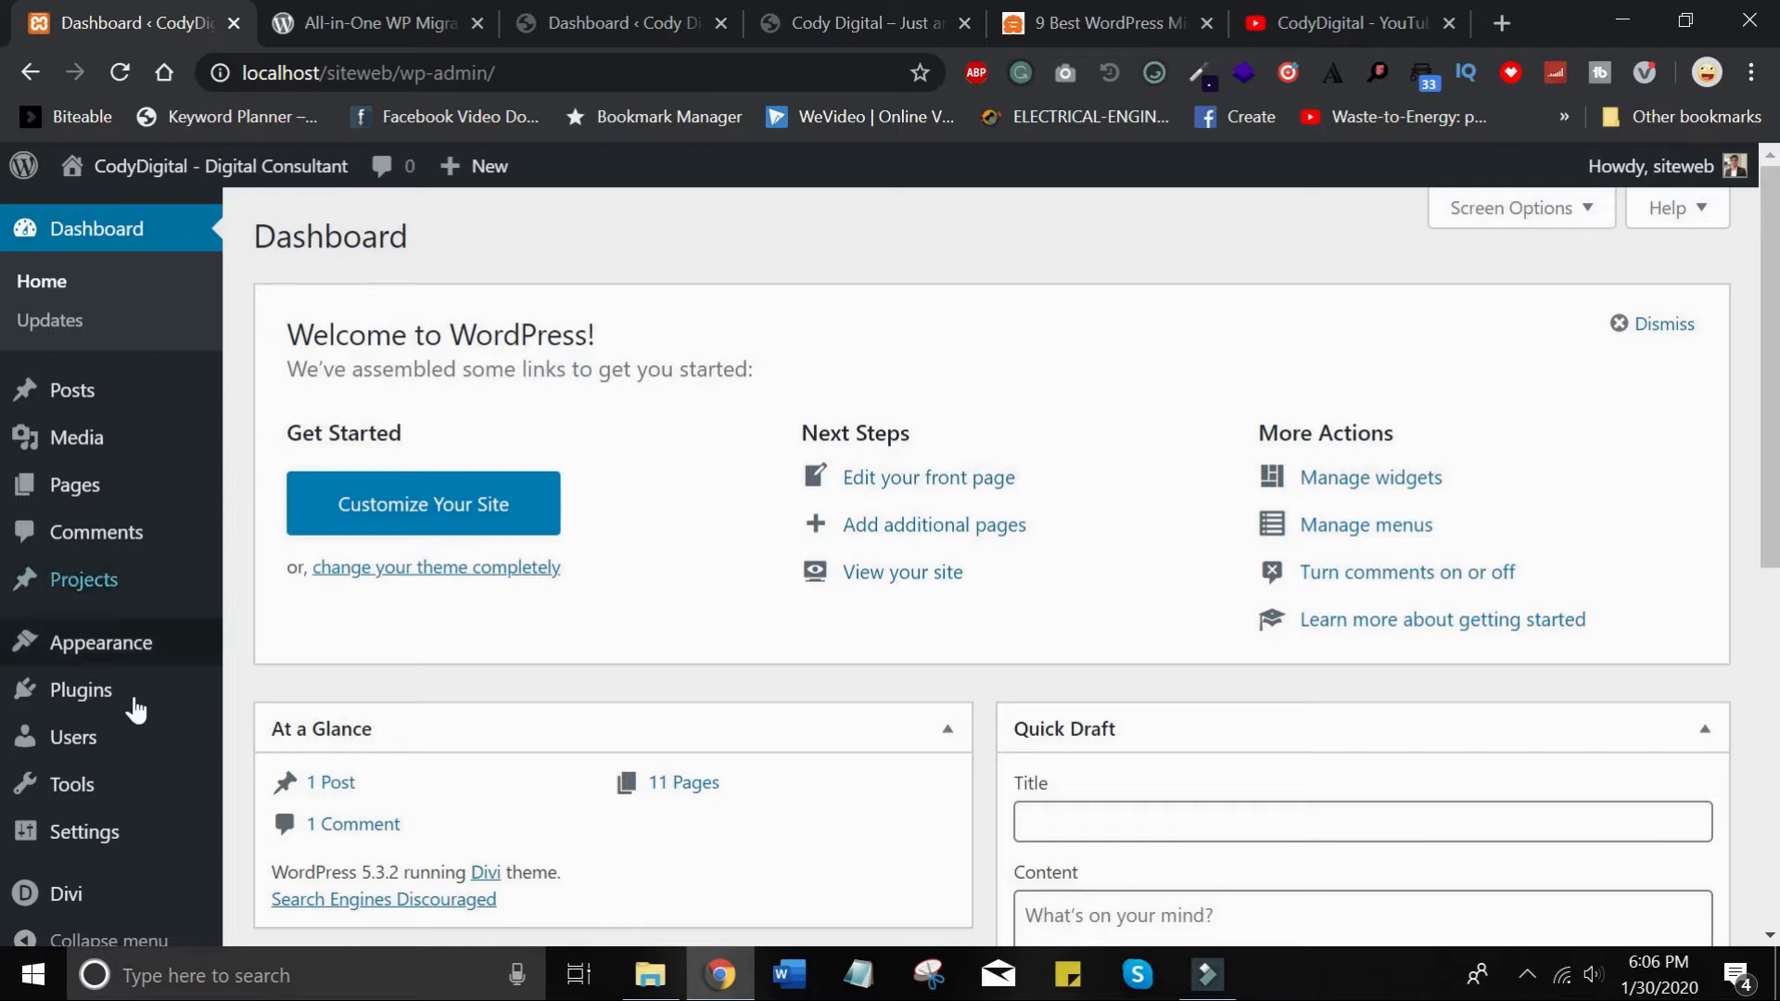
pyautogui.click(107, 705)
pyautogui.click(429, 246)
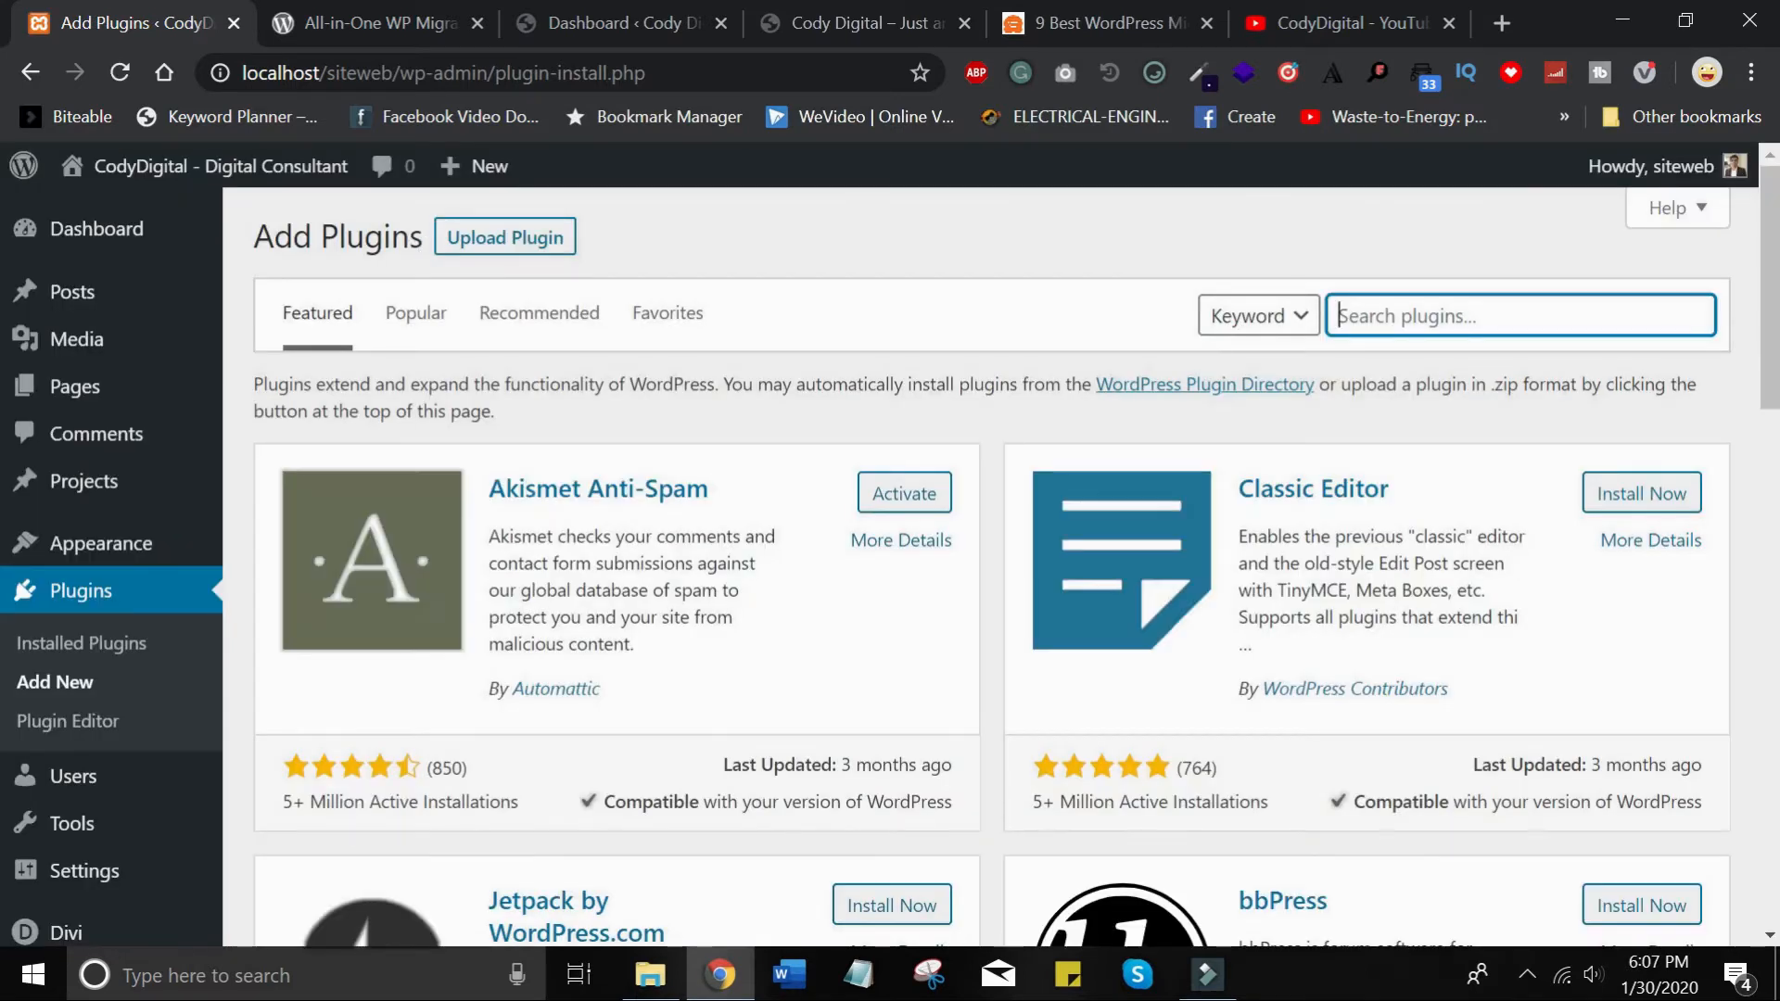
pyautogui.write('all in one wp migration')
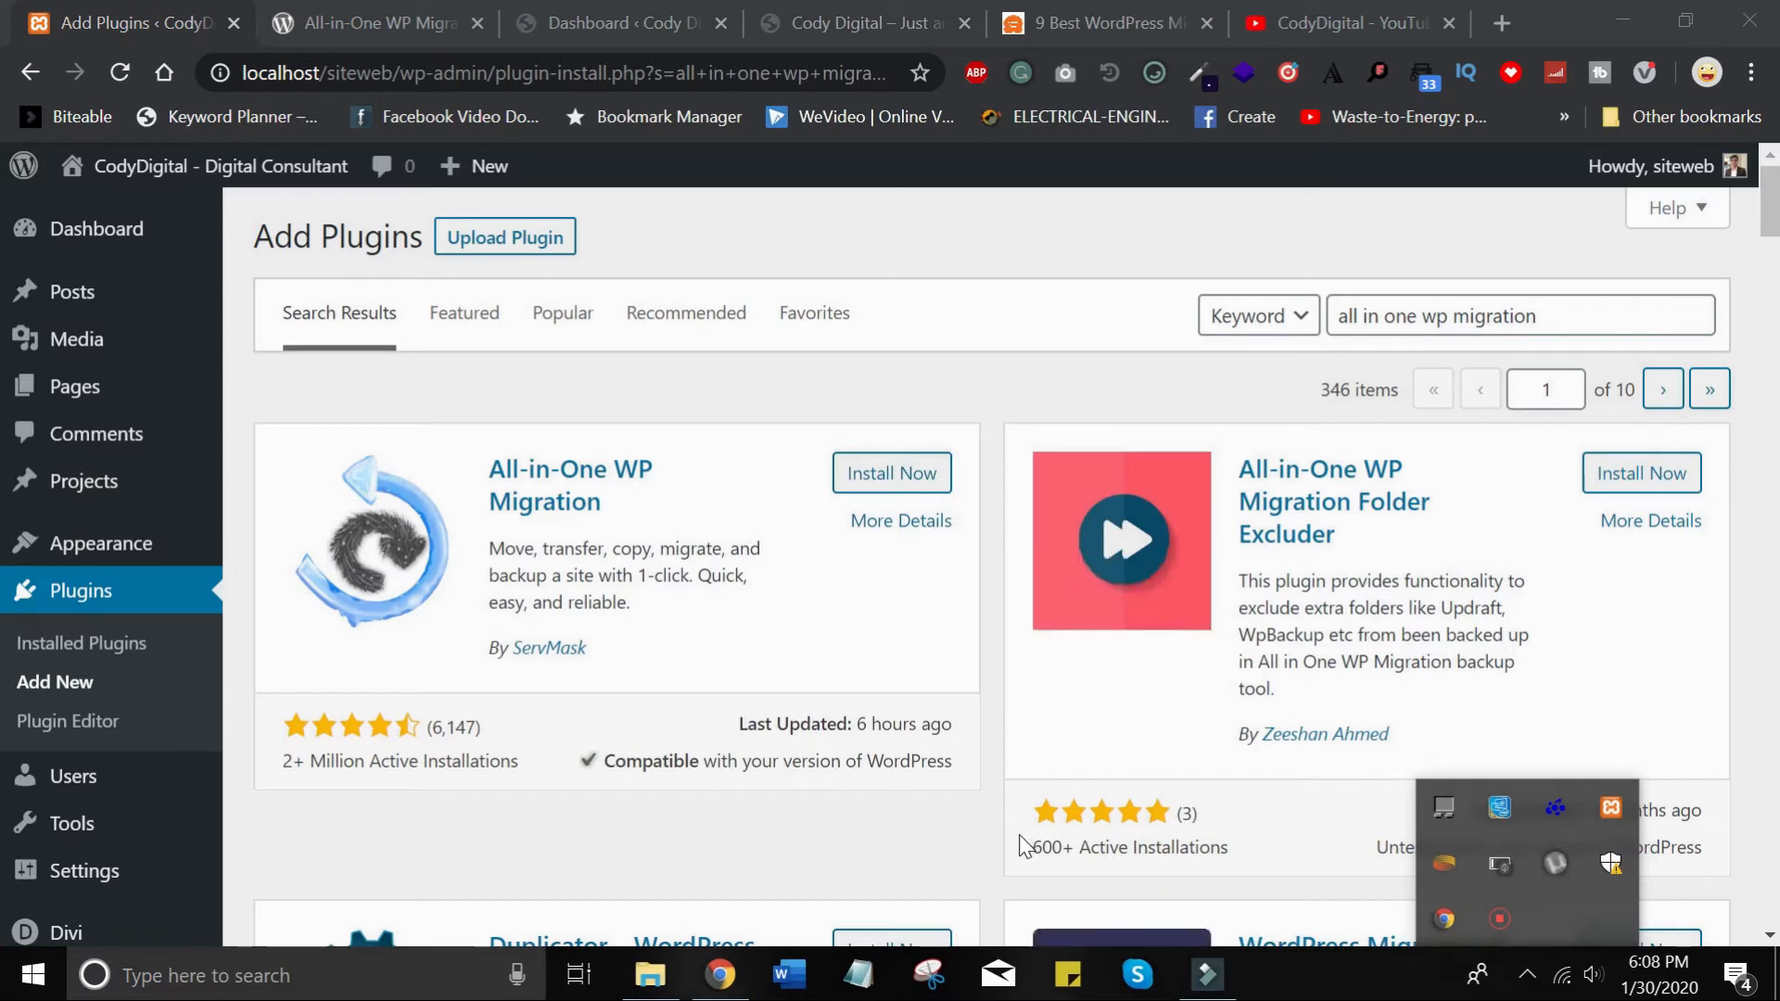
pyautogui.click(898, 372)
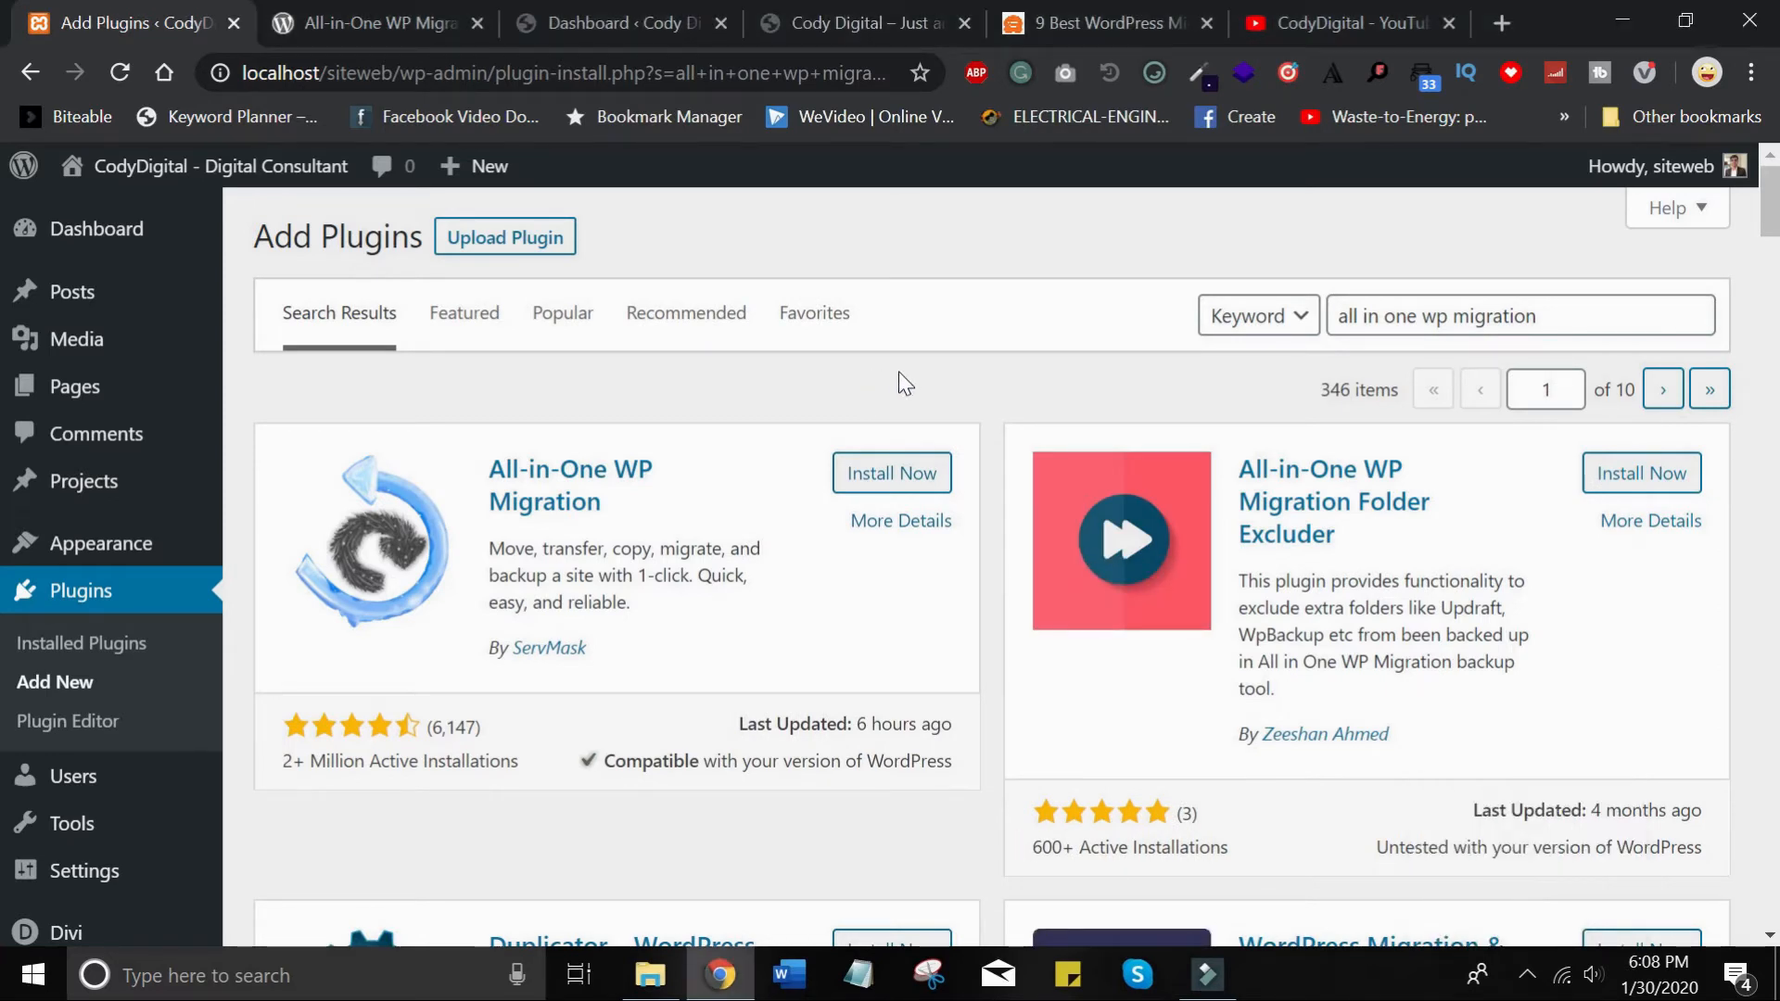
# Examine the All-in-One WP Migration plugin's details, including its description, screenshots and reviews.
pyautogui.click(875, 525)
pyautogui.moveTo(1410, 270)
pyautogui.mouseDown()
pyautogui.moveTo(1414, 319)
pyautogui.moveTo(1415, 289)
pyautogui.mouseUp()
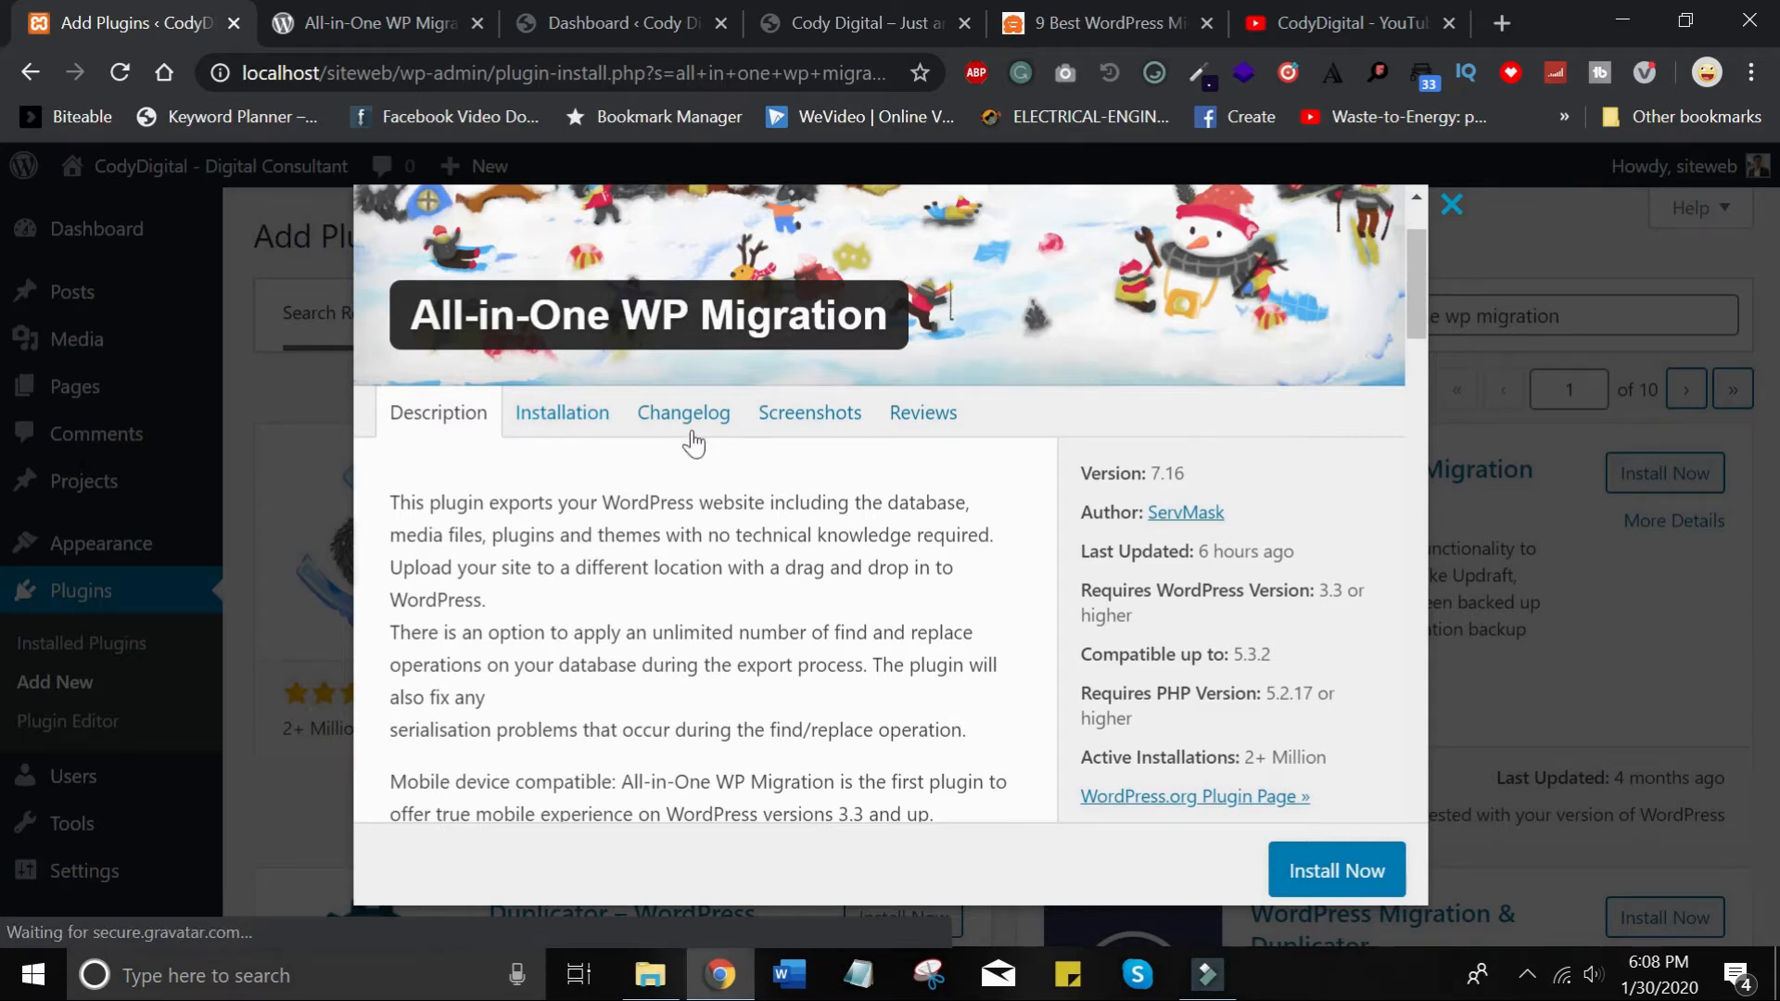
pyautogui.click(809, 415)
pyautogui.click(936, 419)
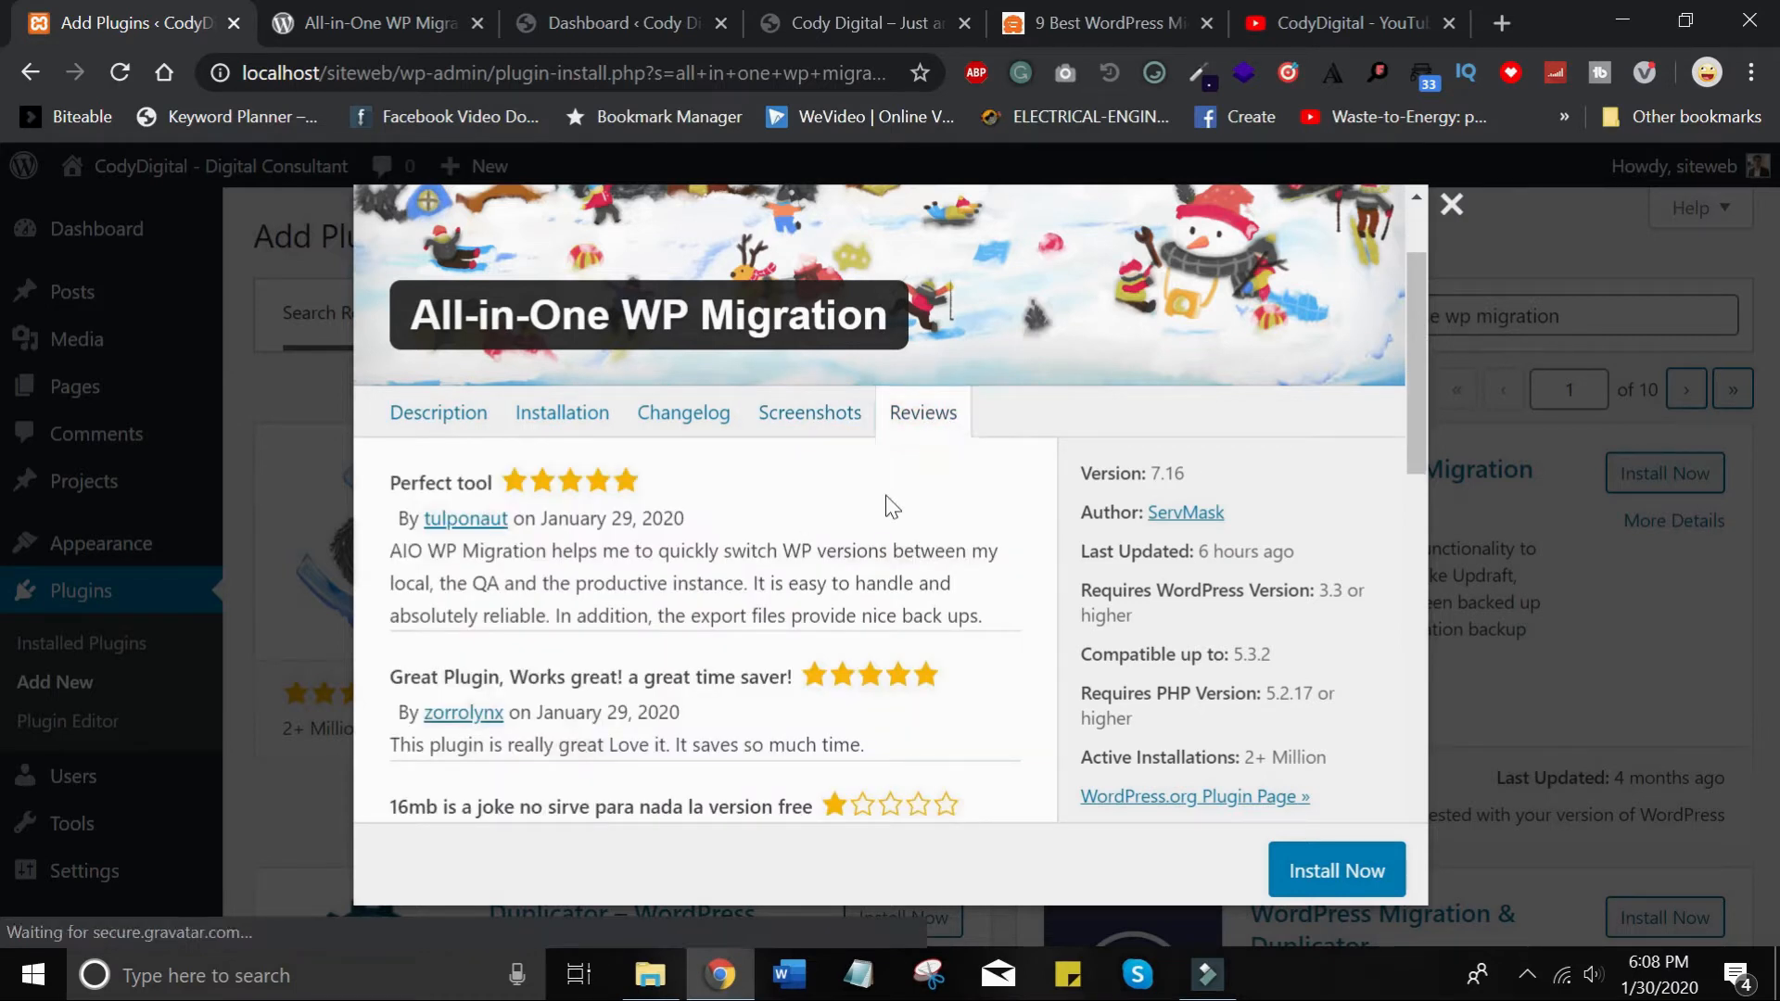
pyautogui.moveTo(1420, 406); pyautogui.dragTo(1420, 556)
# Install and activate the All-in-One WP Migration plugin on the local site.
pyautogui.click(1340, 869)
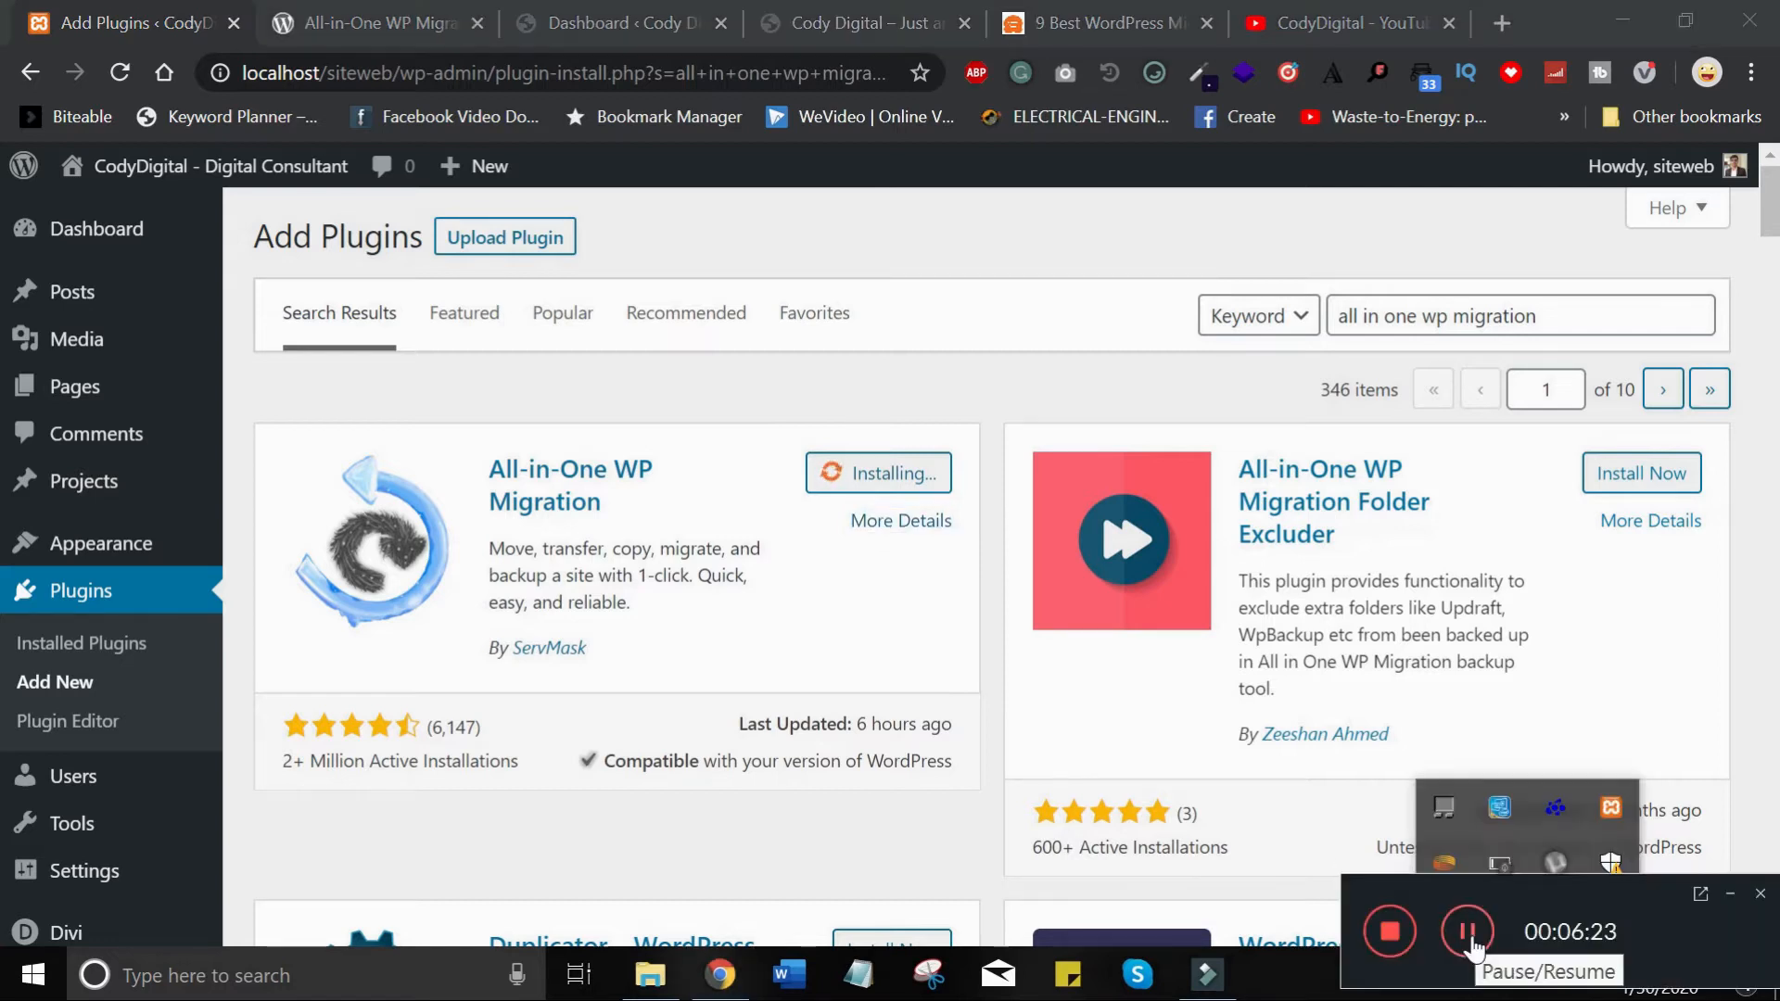
pyautogui.click(1468, 933)
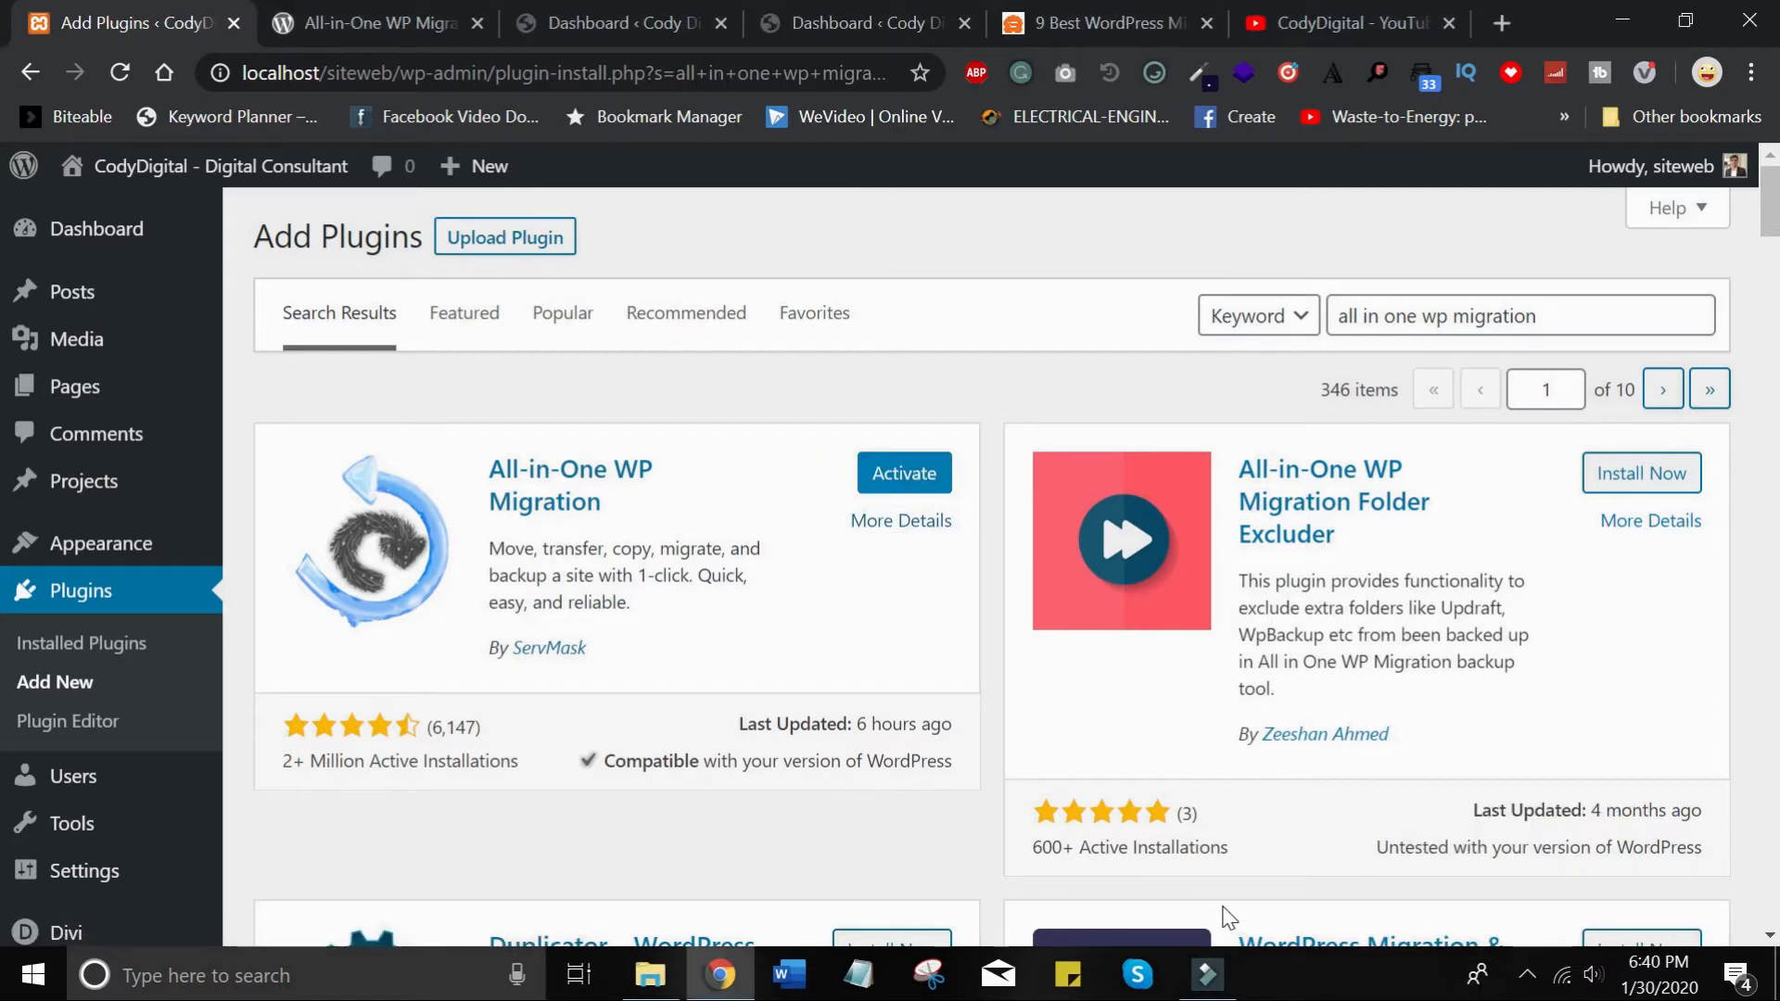
pyautogui.click(904, 473)
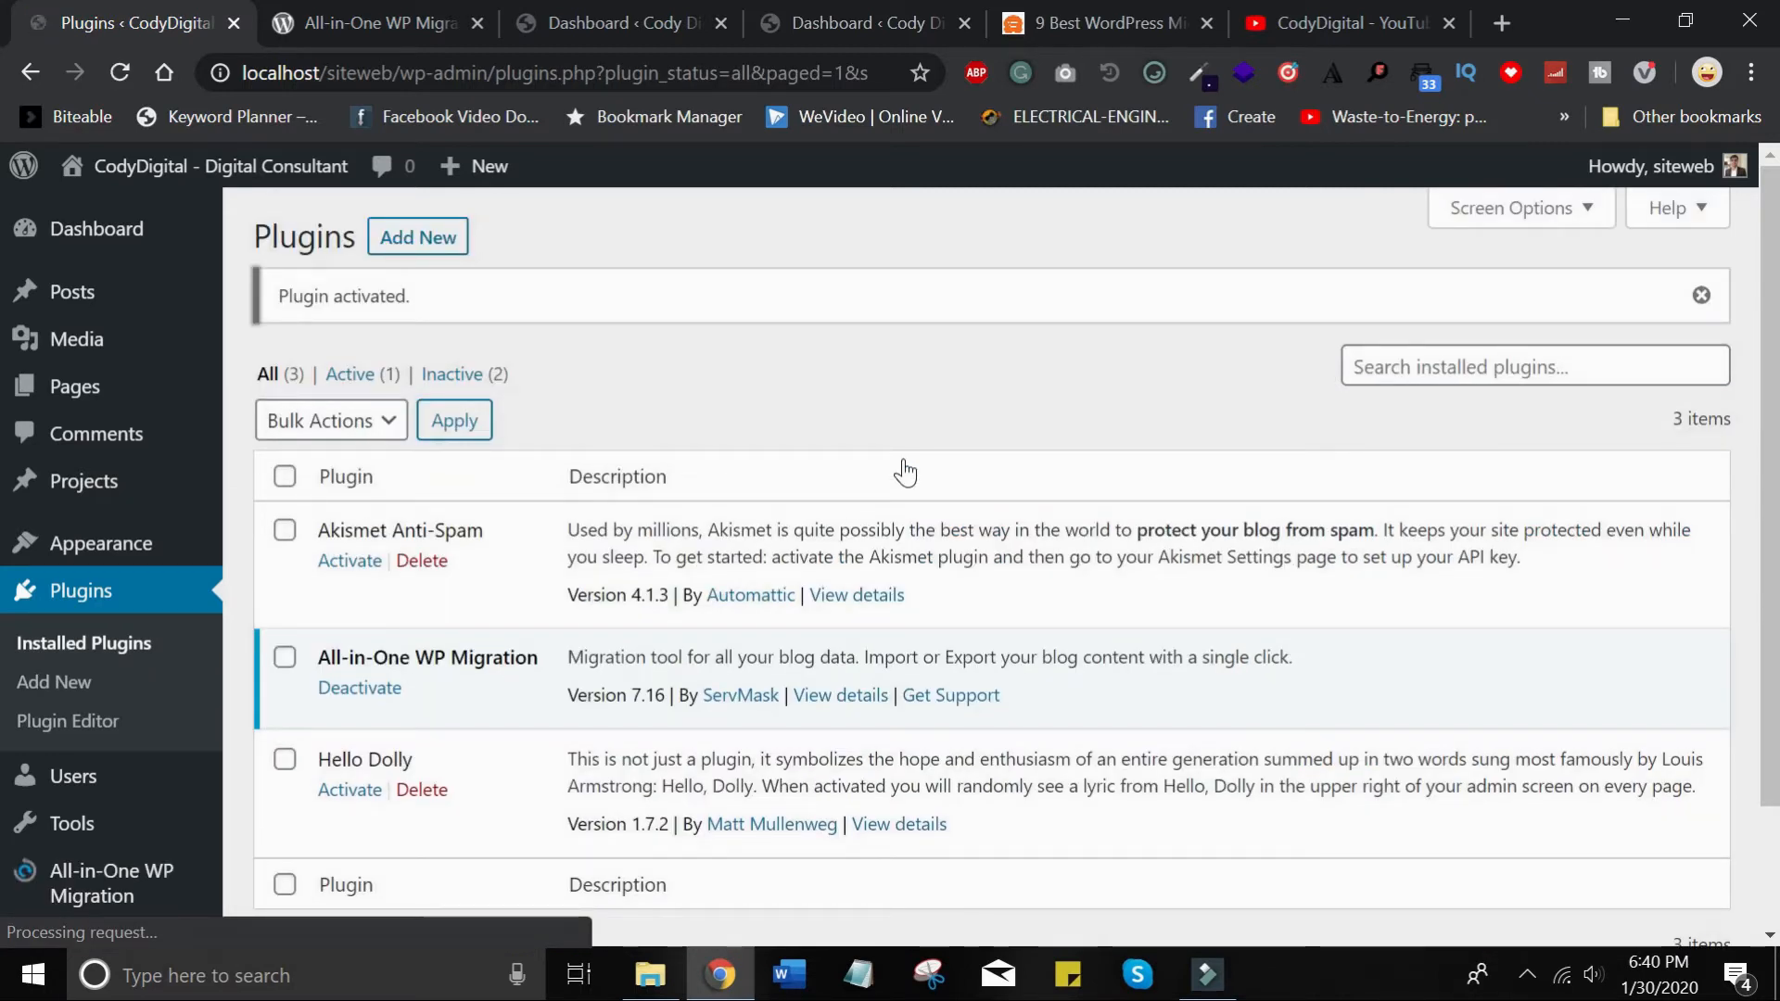
# Export the local site to a file with All-in-One WP Migration.
pyautogui.scroll(-2, 904, 473)
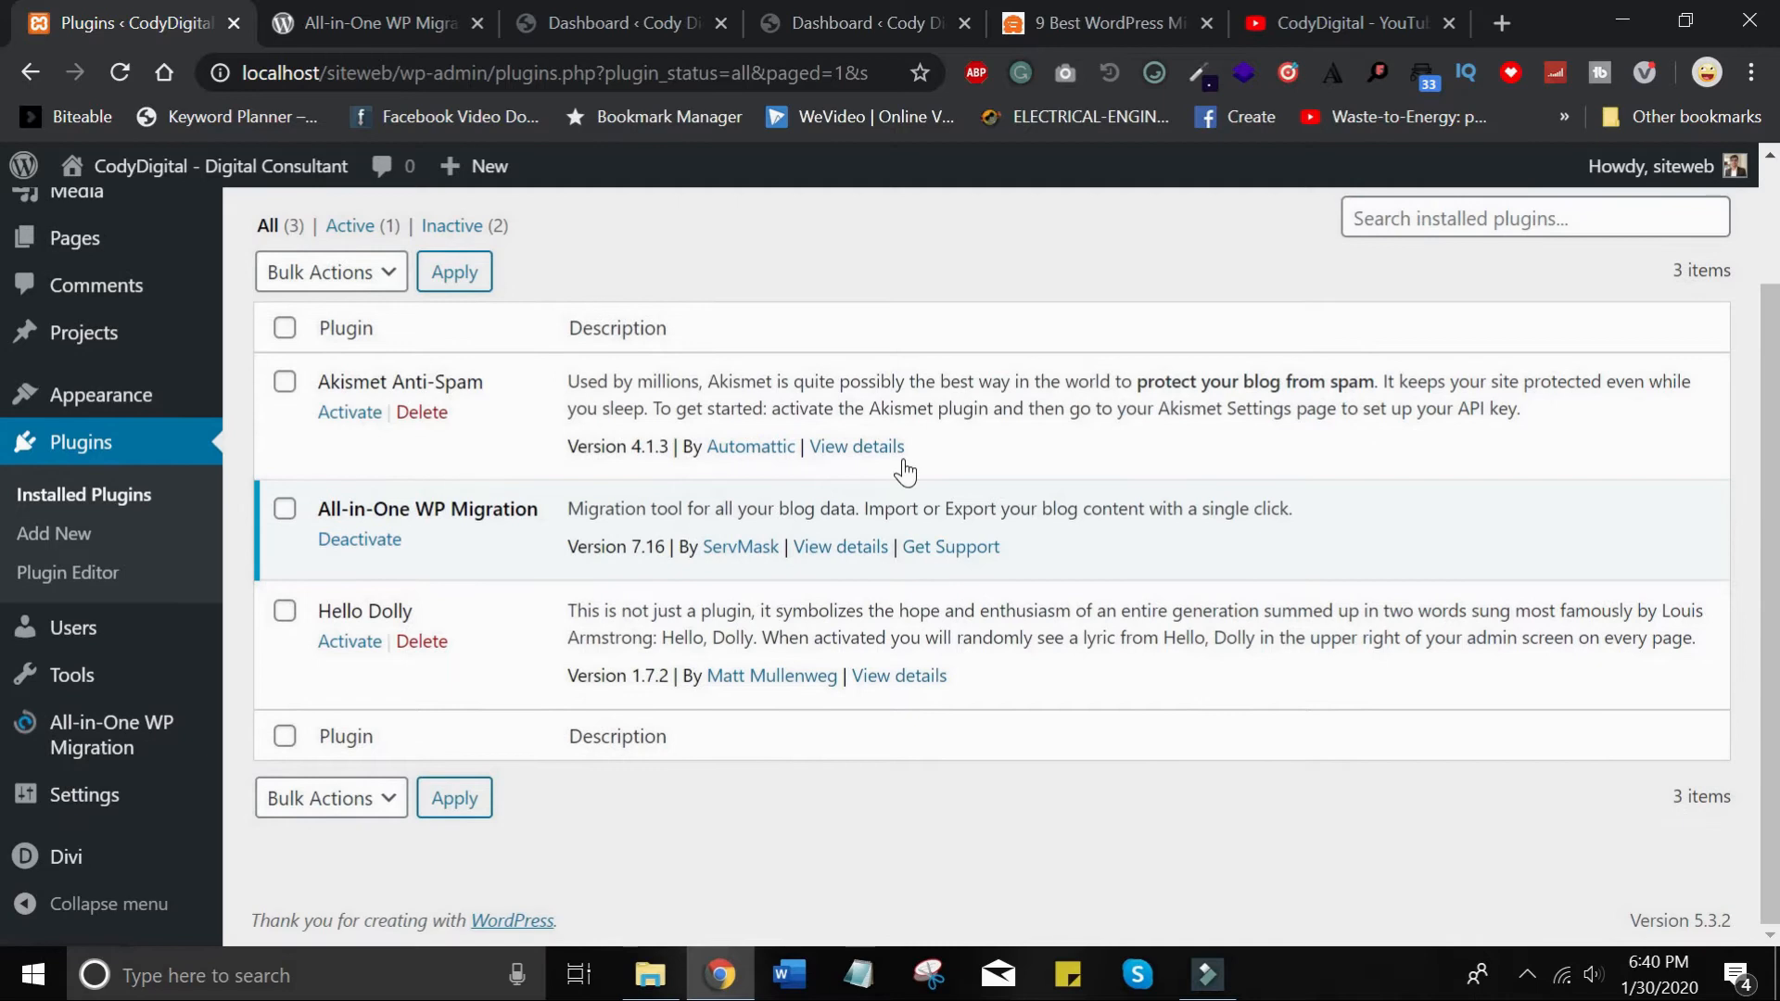
pyautogui.moveTo(134, 753)
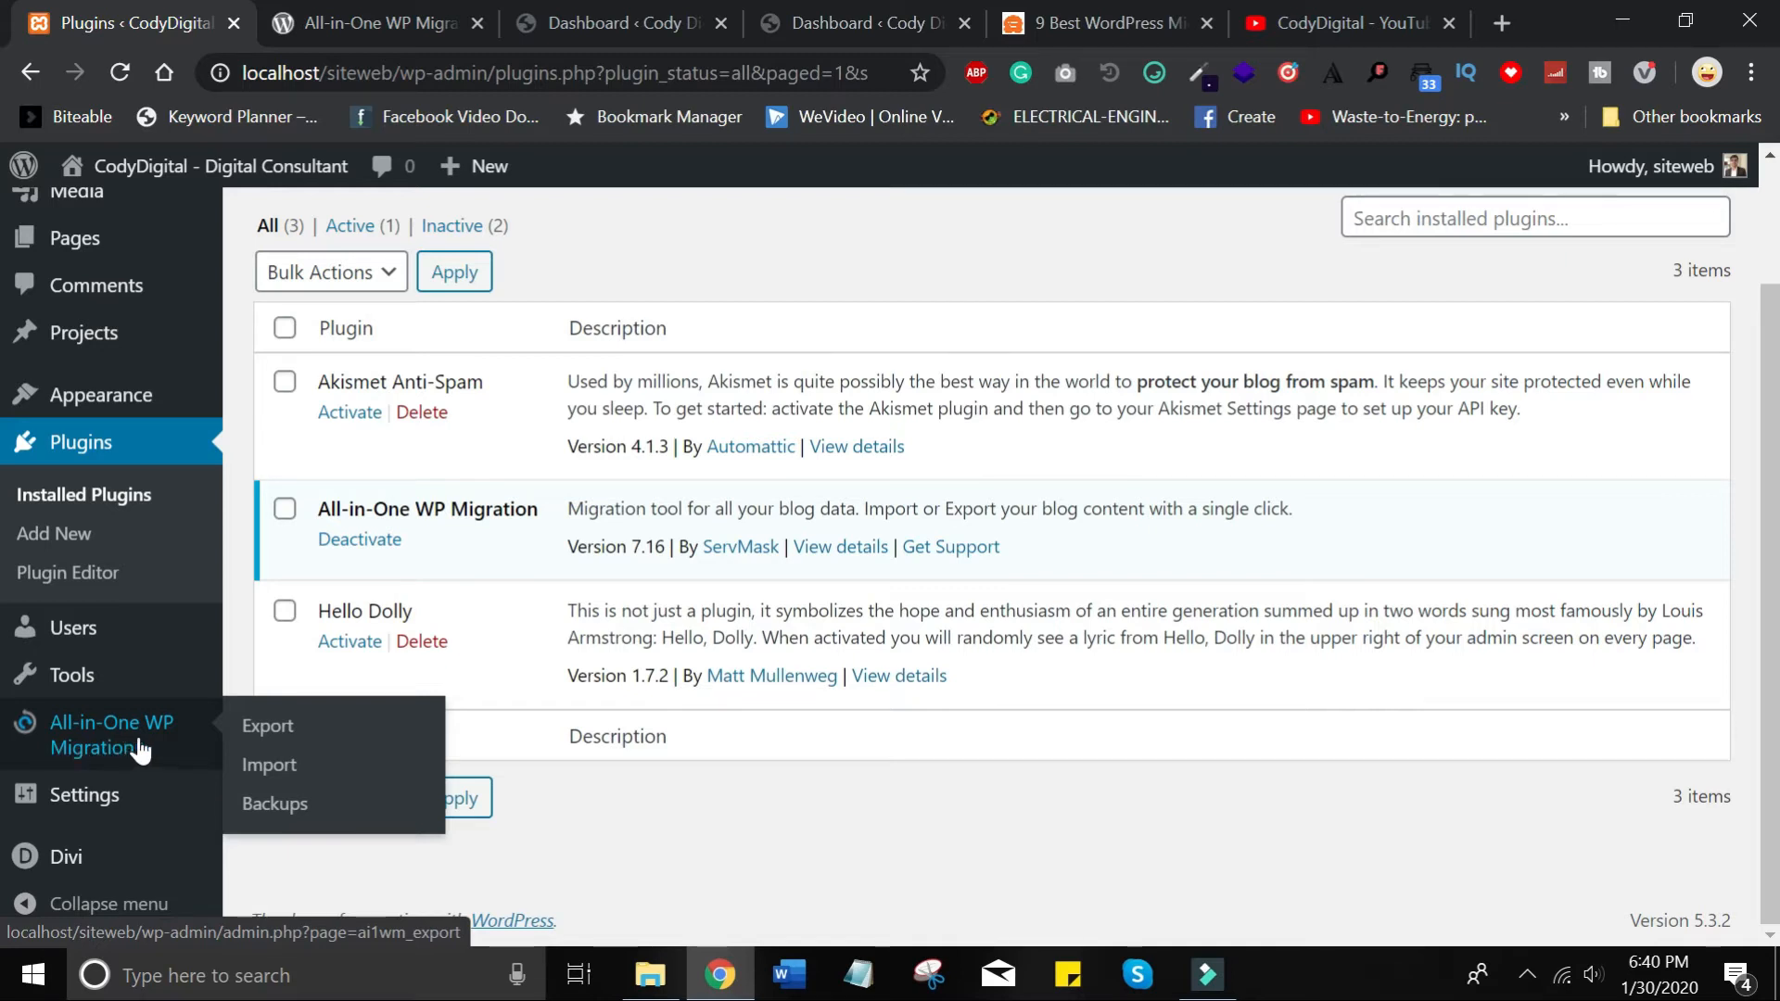
pyautogui.click(146, 747)
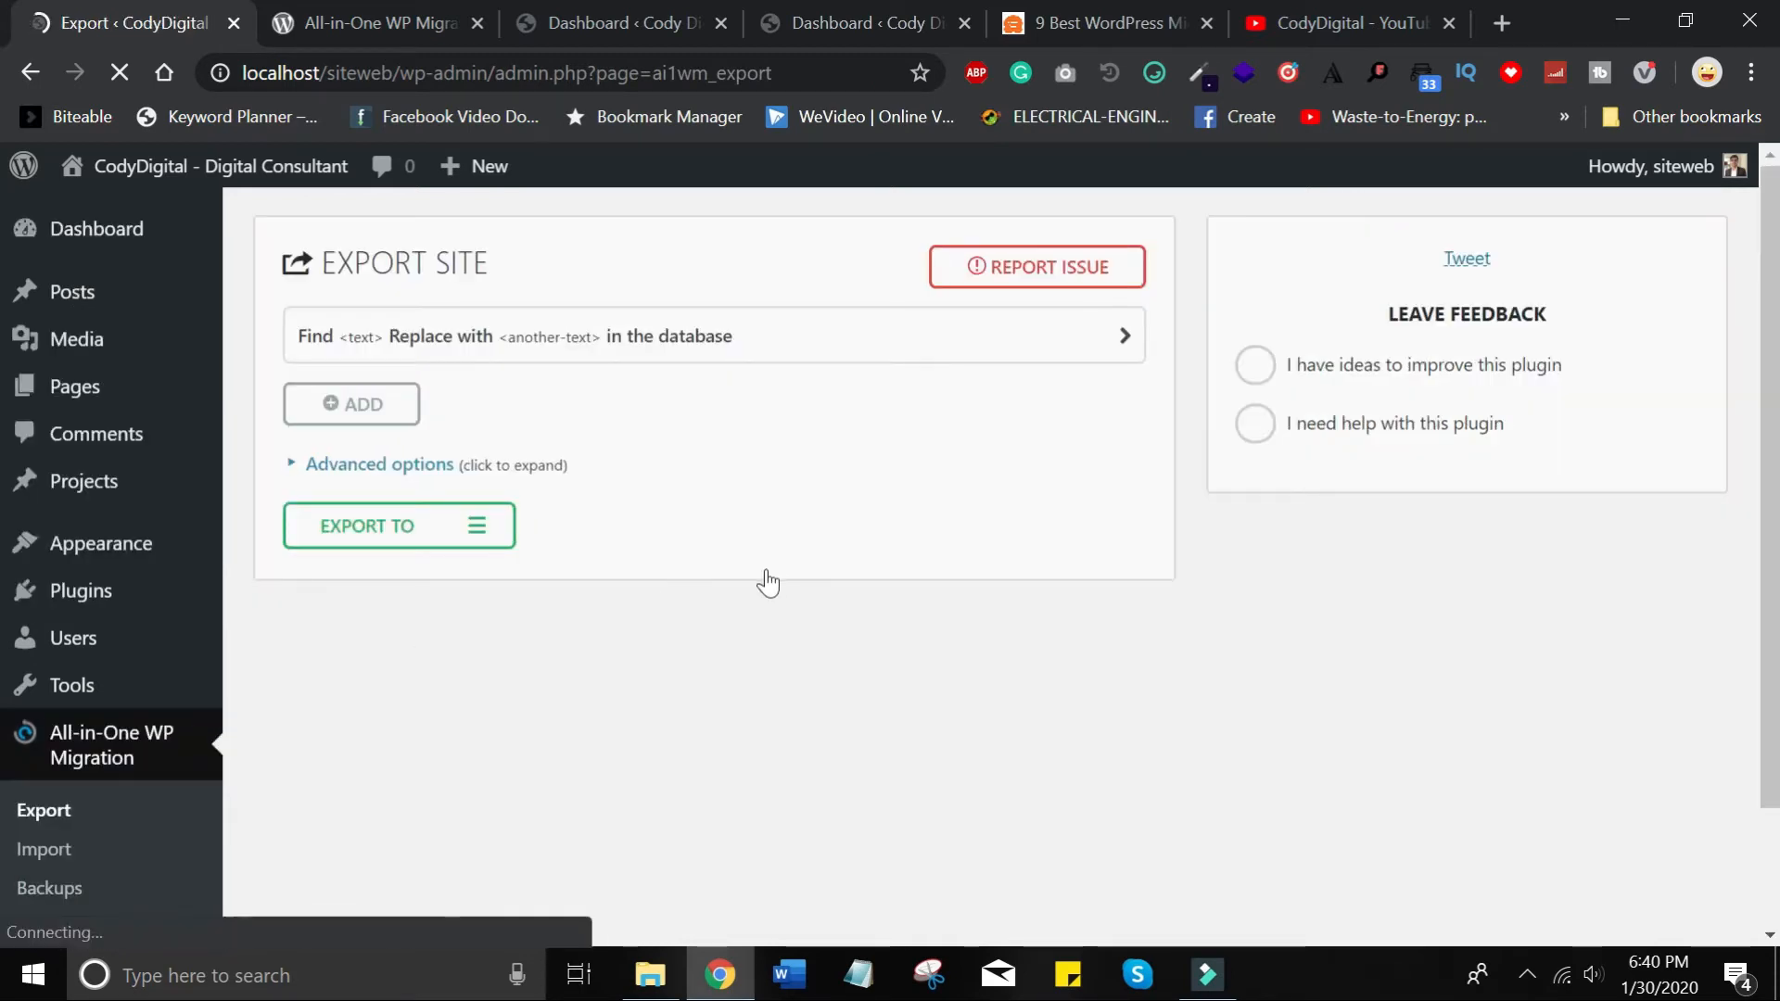
pyautogui.click(475, 528)
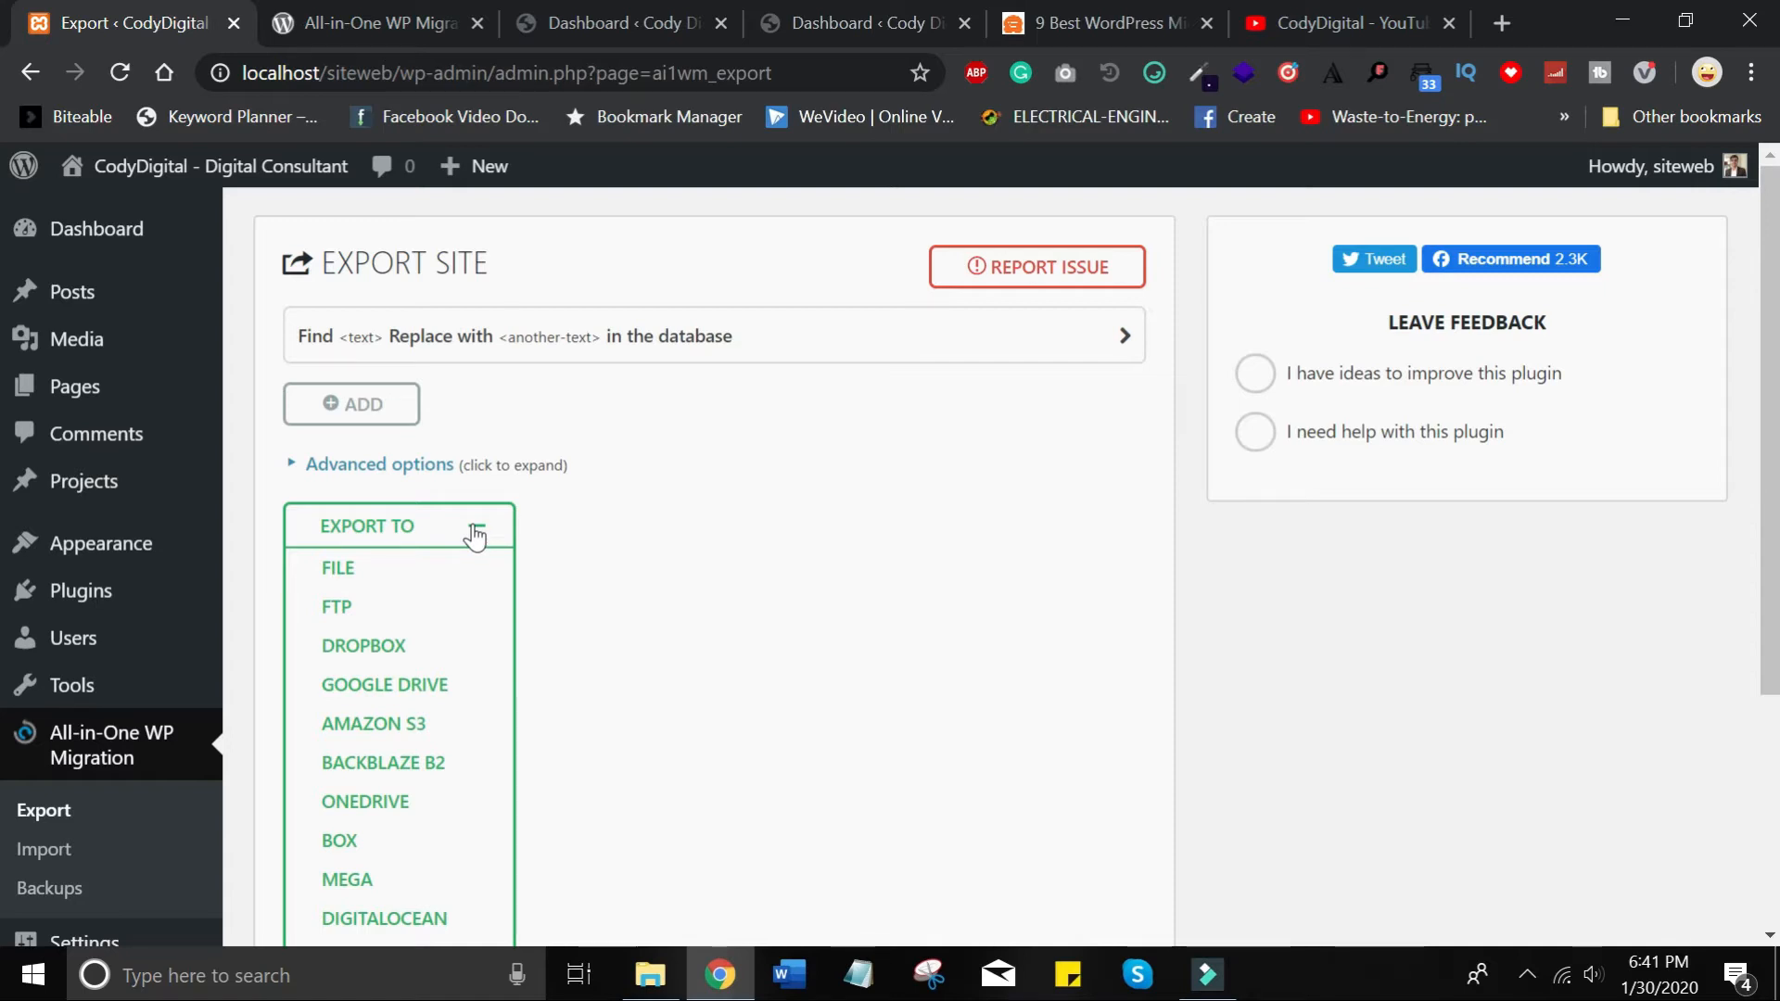
pyautogui.click(340, 569)
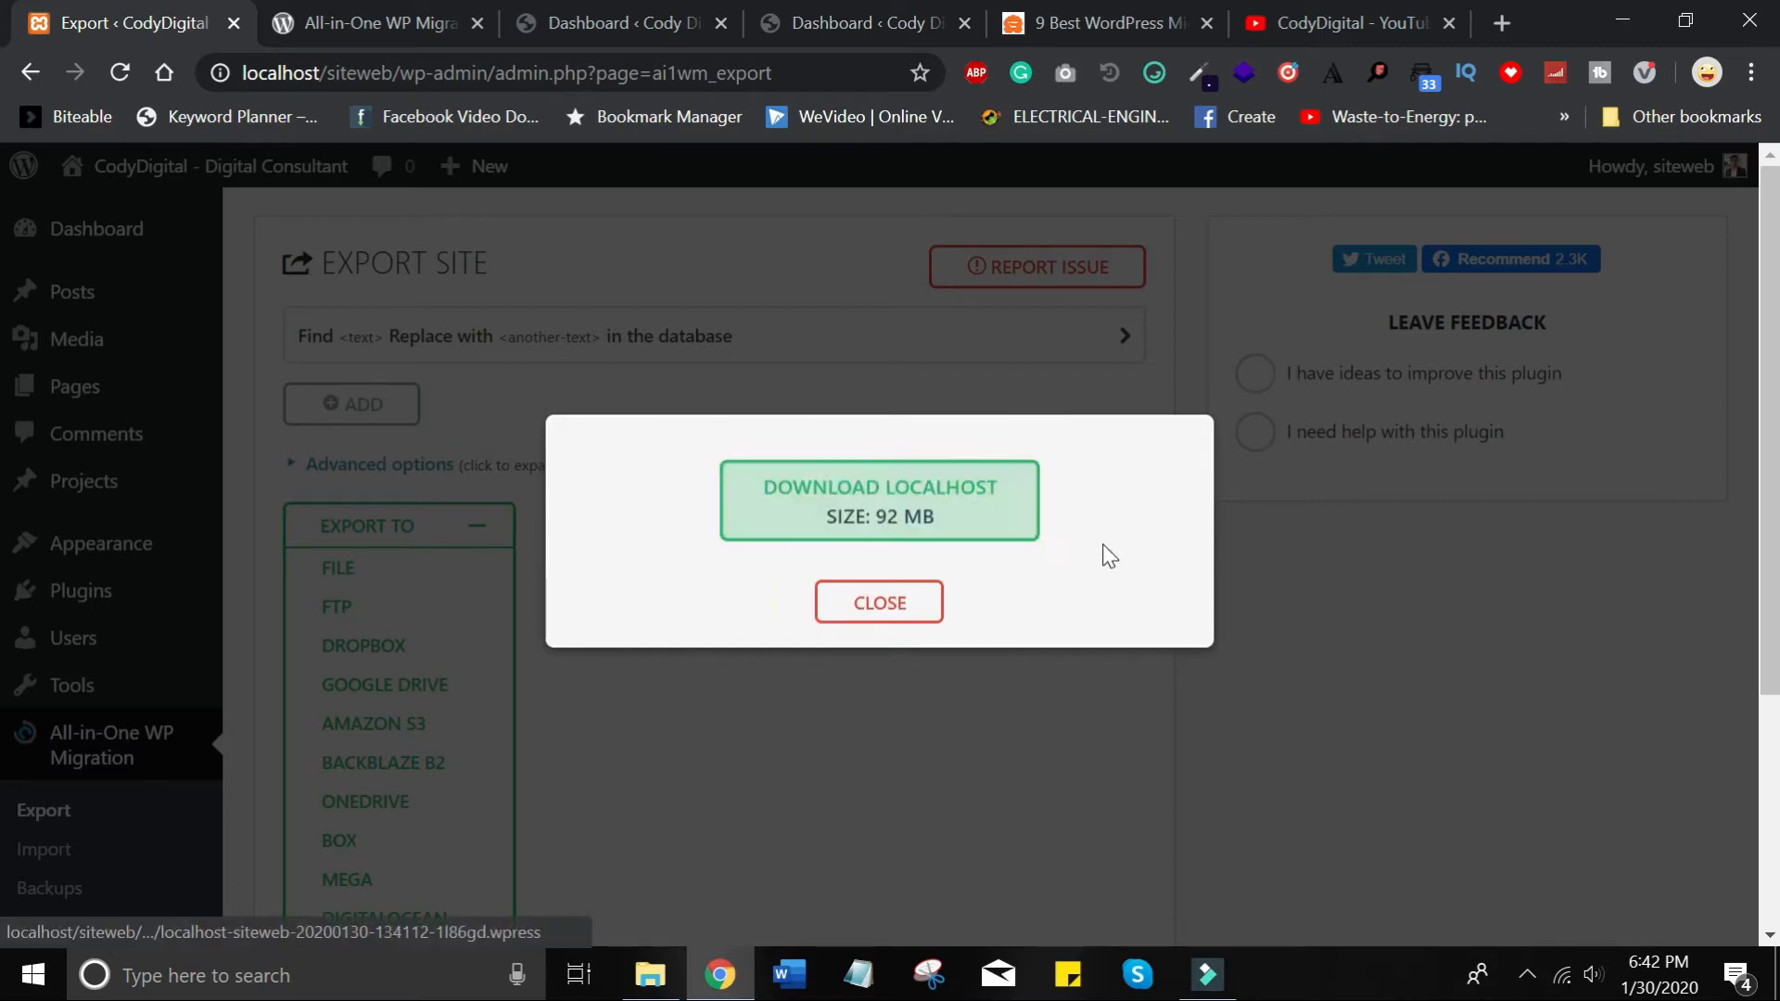
# Download the exported WPRESS file into a new Downloads subfolder named "migration", and dismiss the export dialog.
pyautogui.click(880, 507)
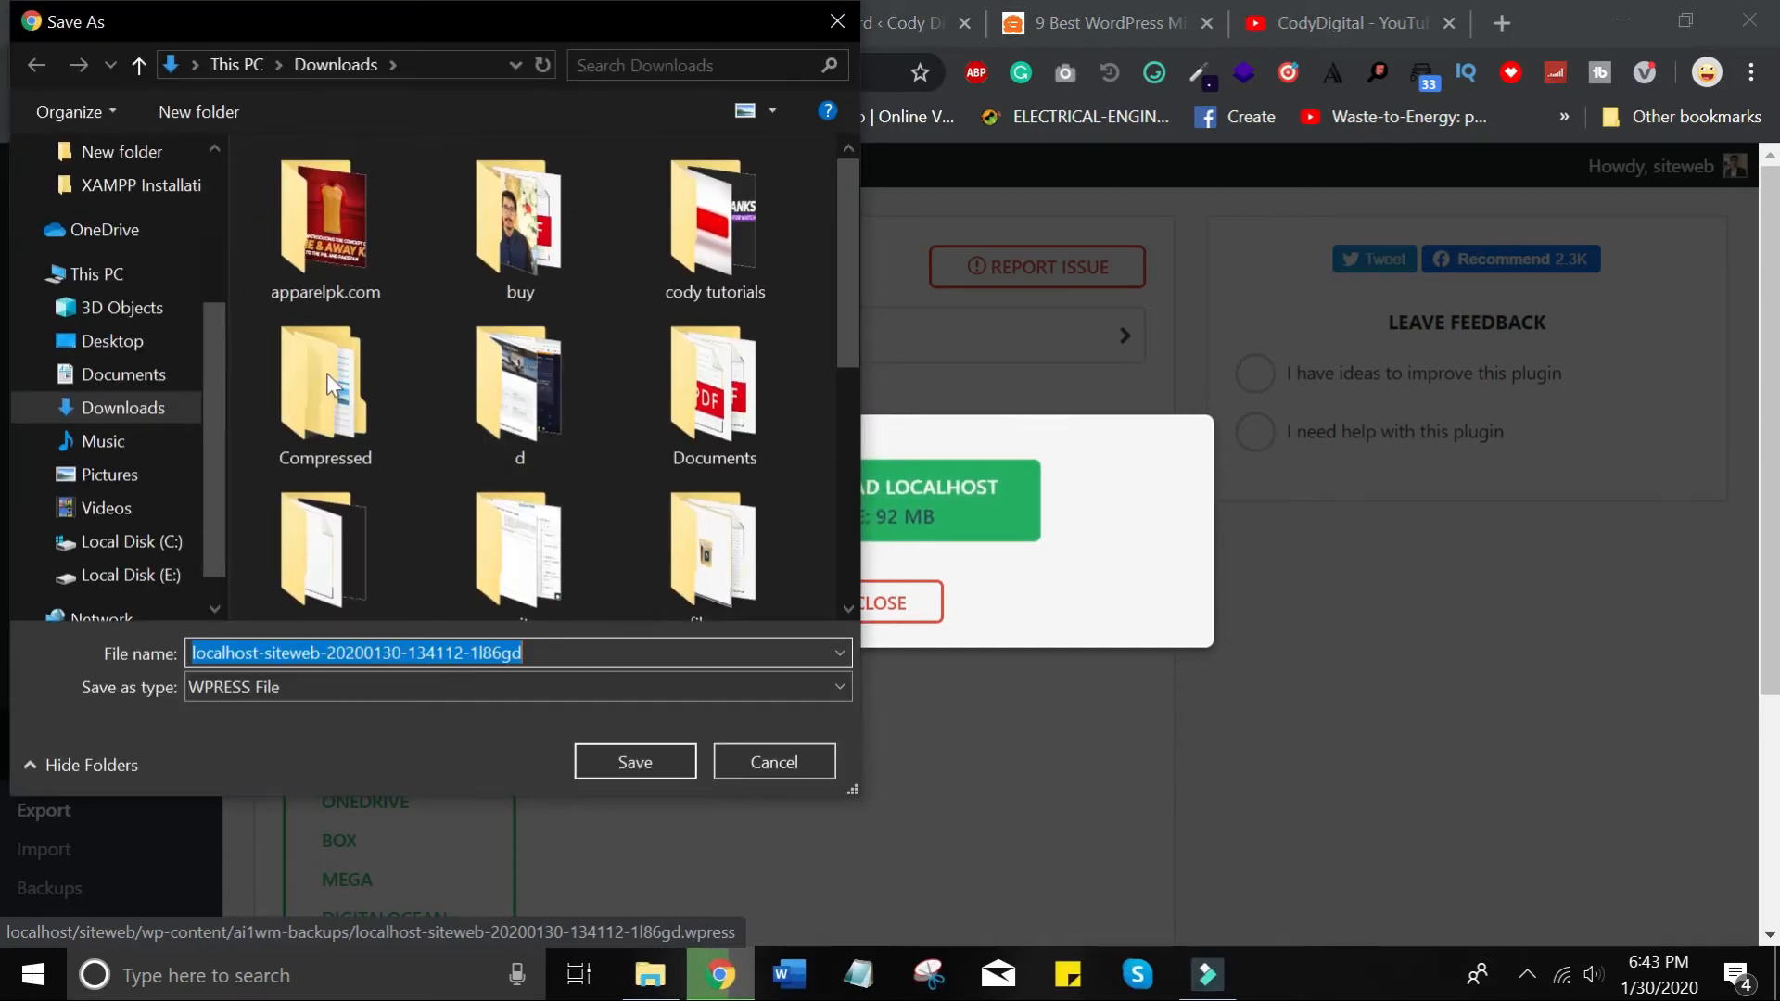
pyautogui.click(226, 113)
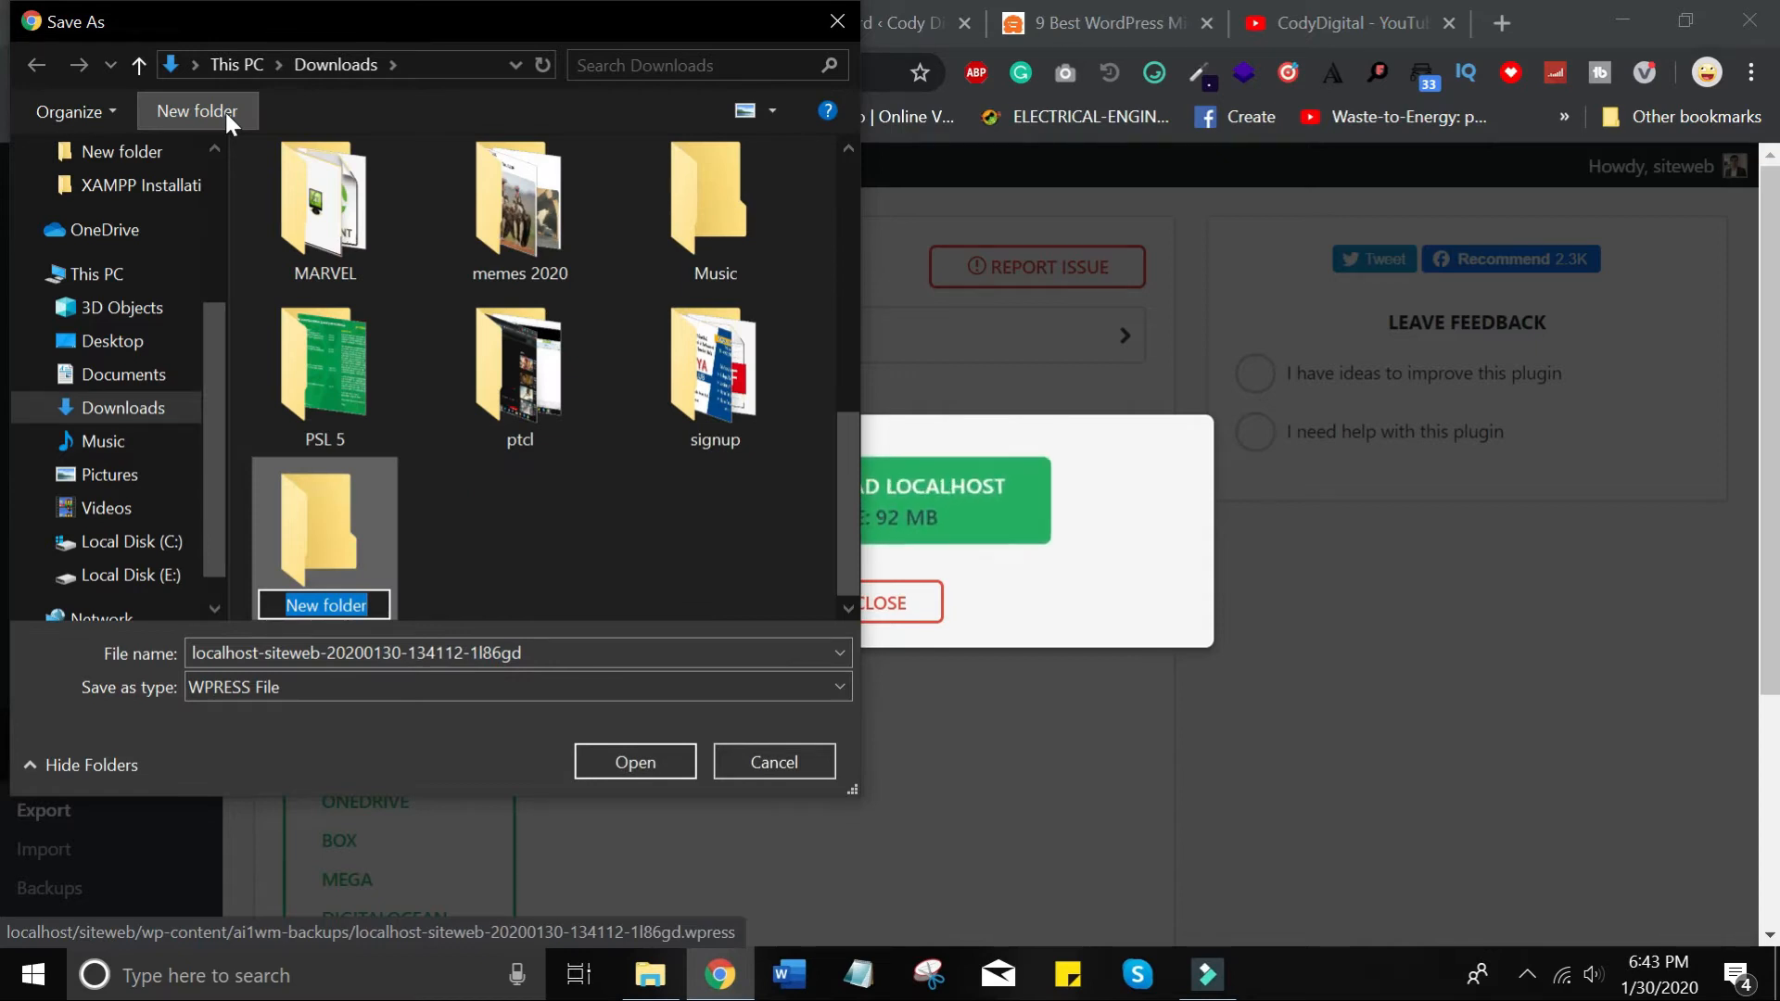
pyautogui.press('BackSpace')
pyautogui.write('migration')
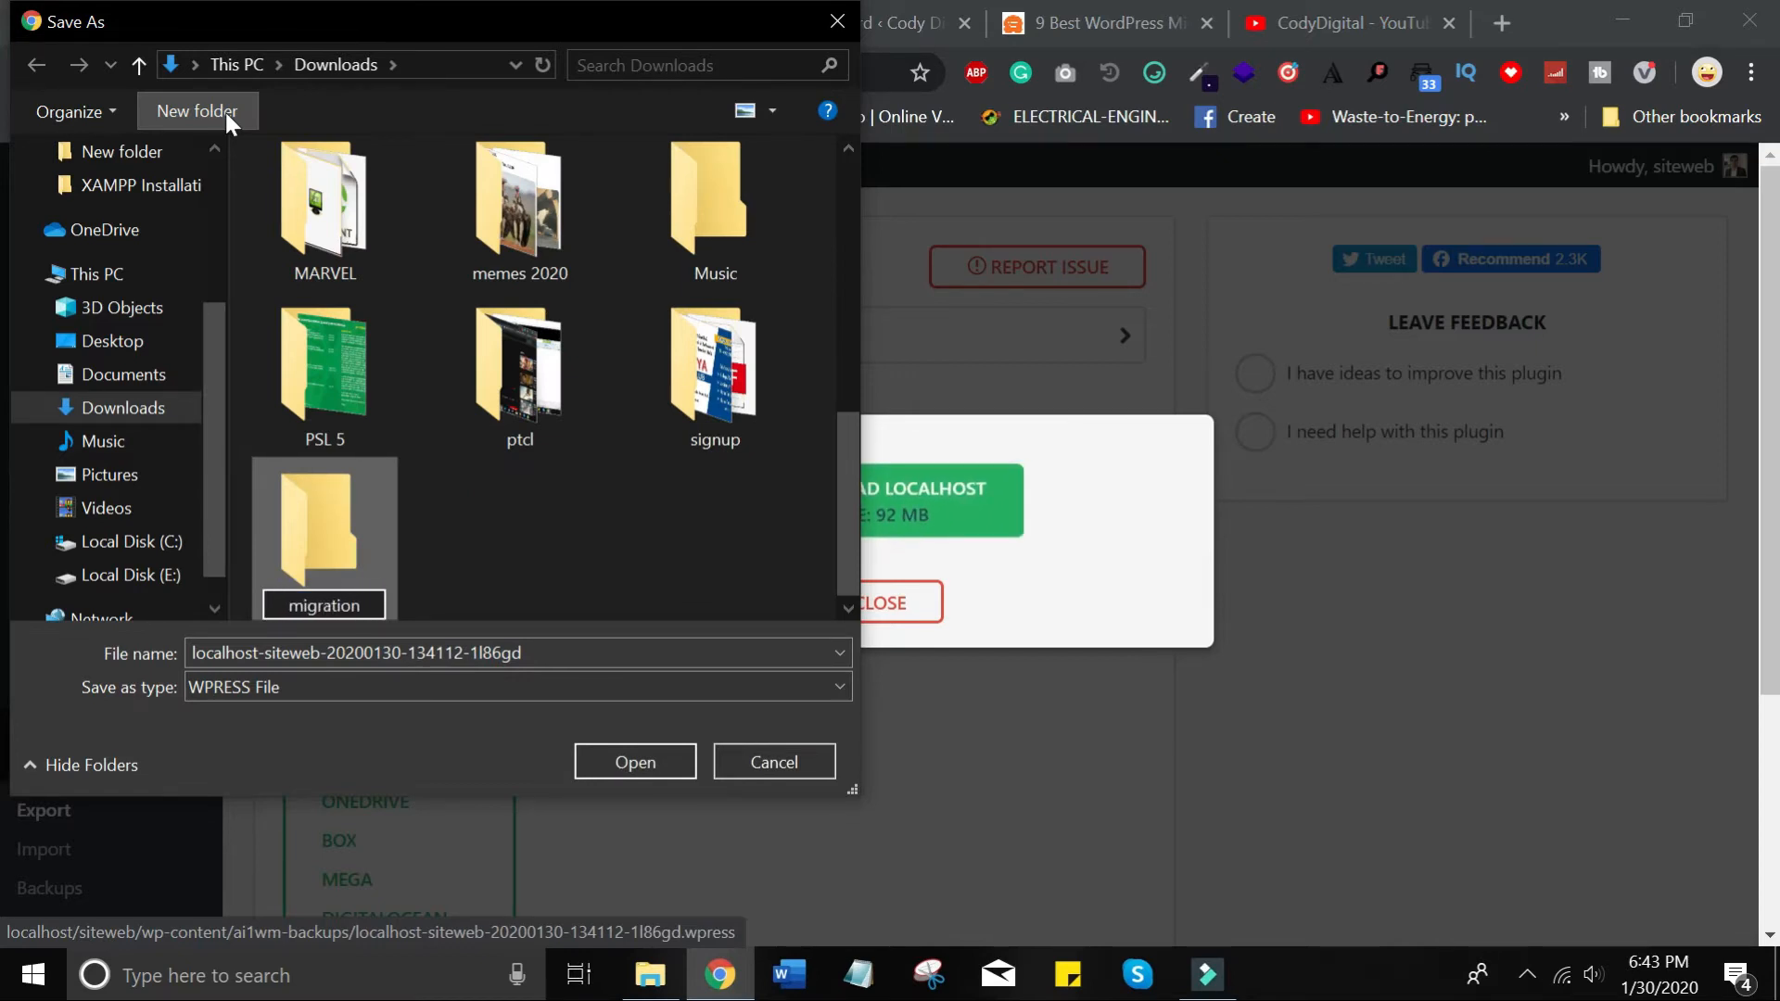
pyautogui.press('Return')
pyautogui.click(624, 758)
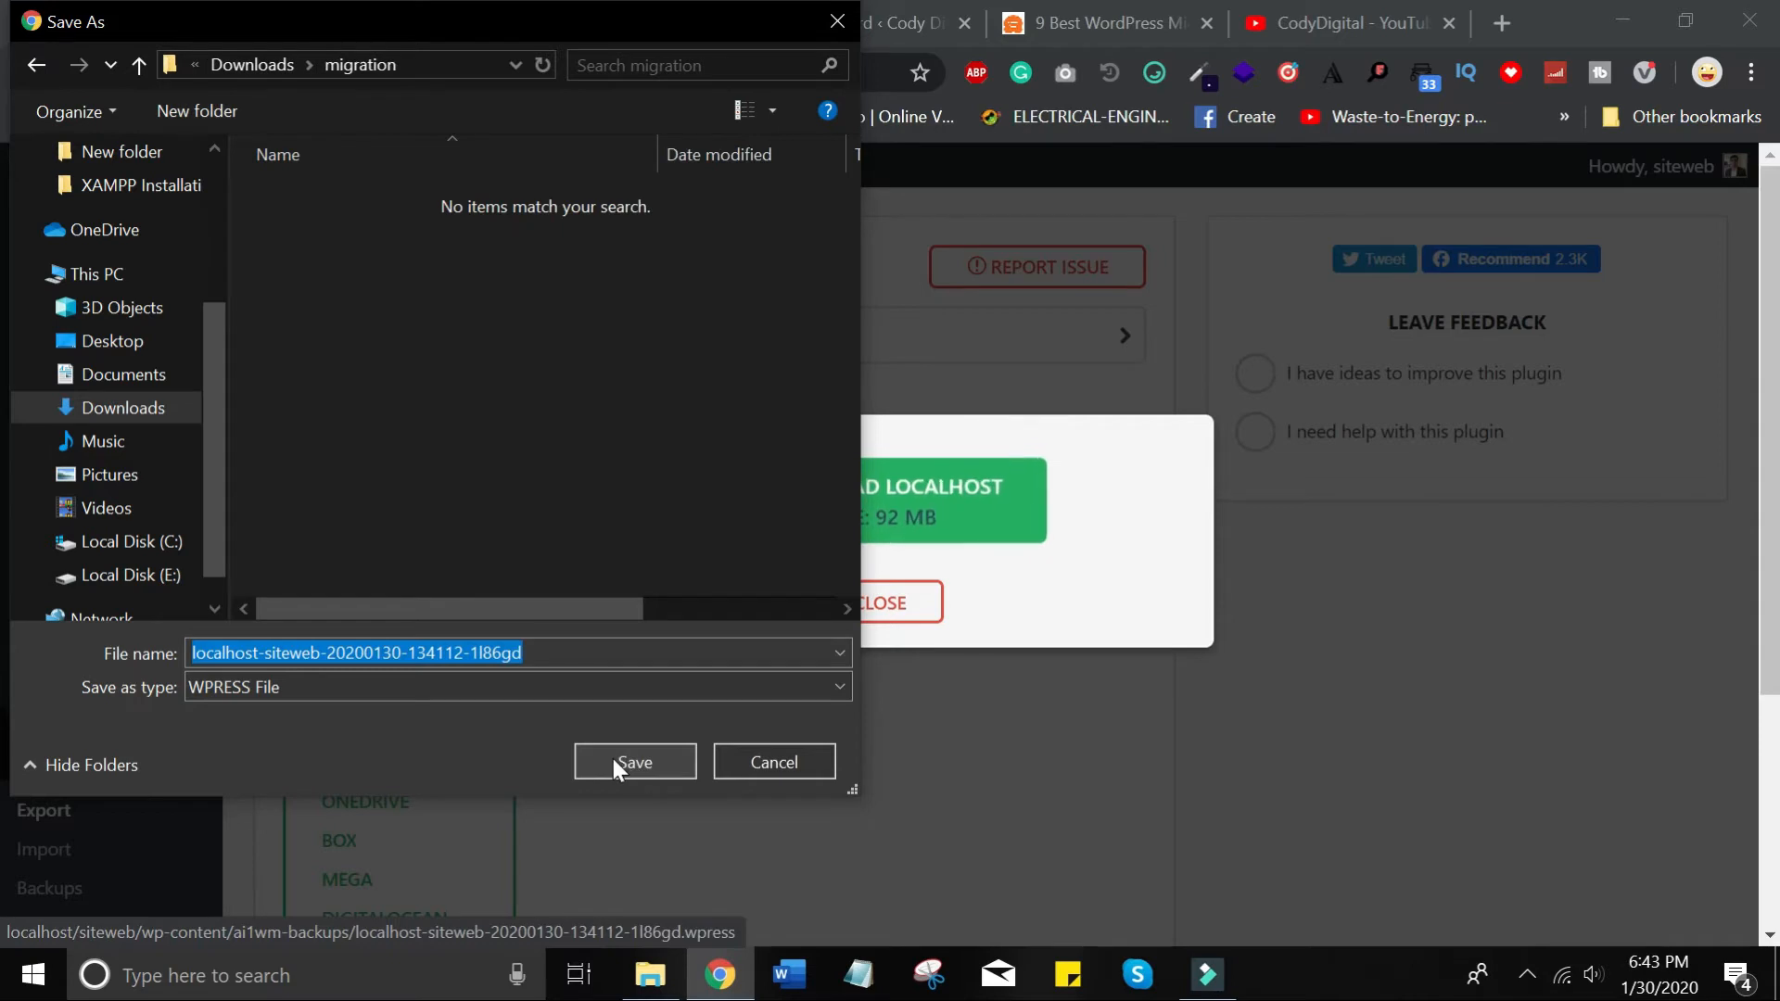
pyautogui.click(612, 756)
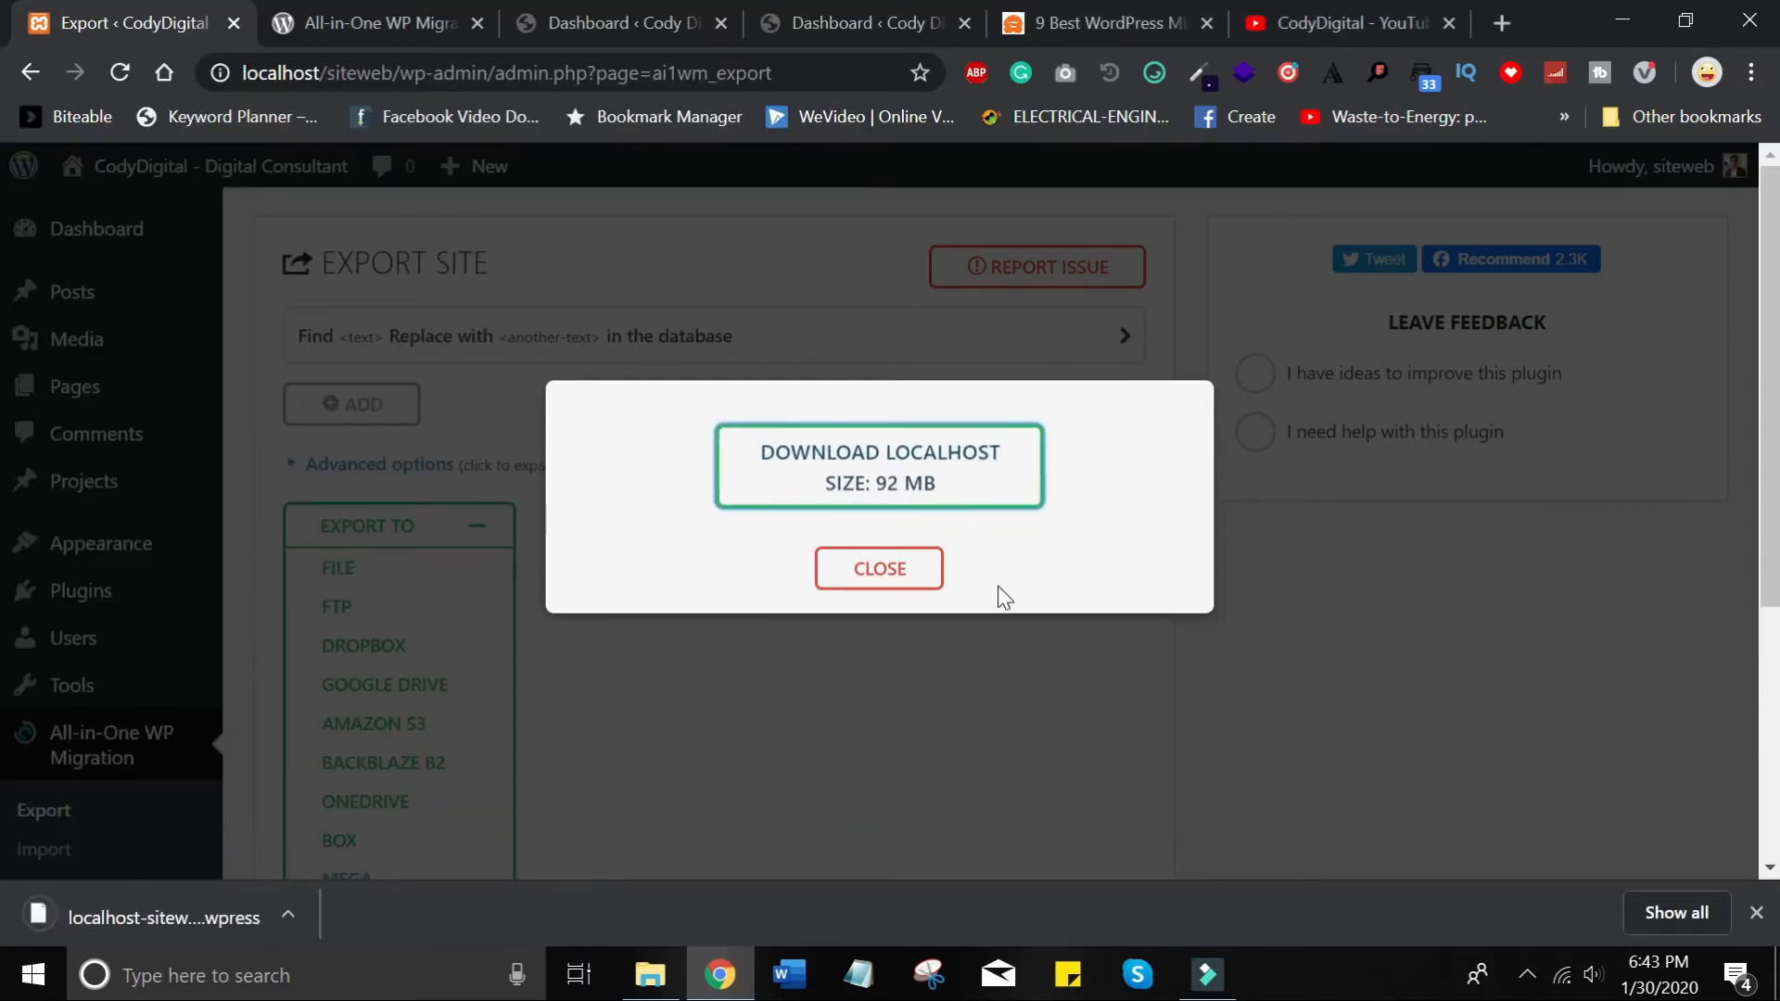
pyautogui.click(899, 575)
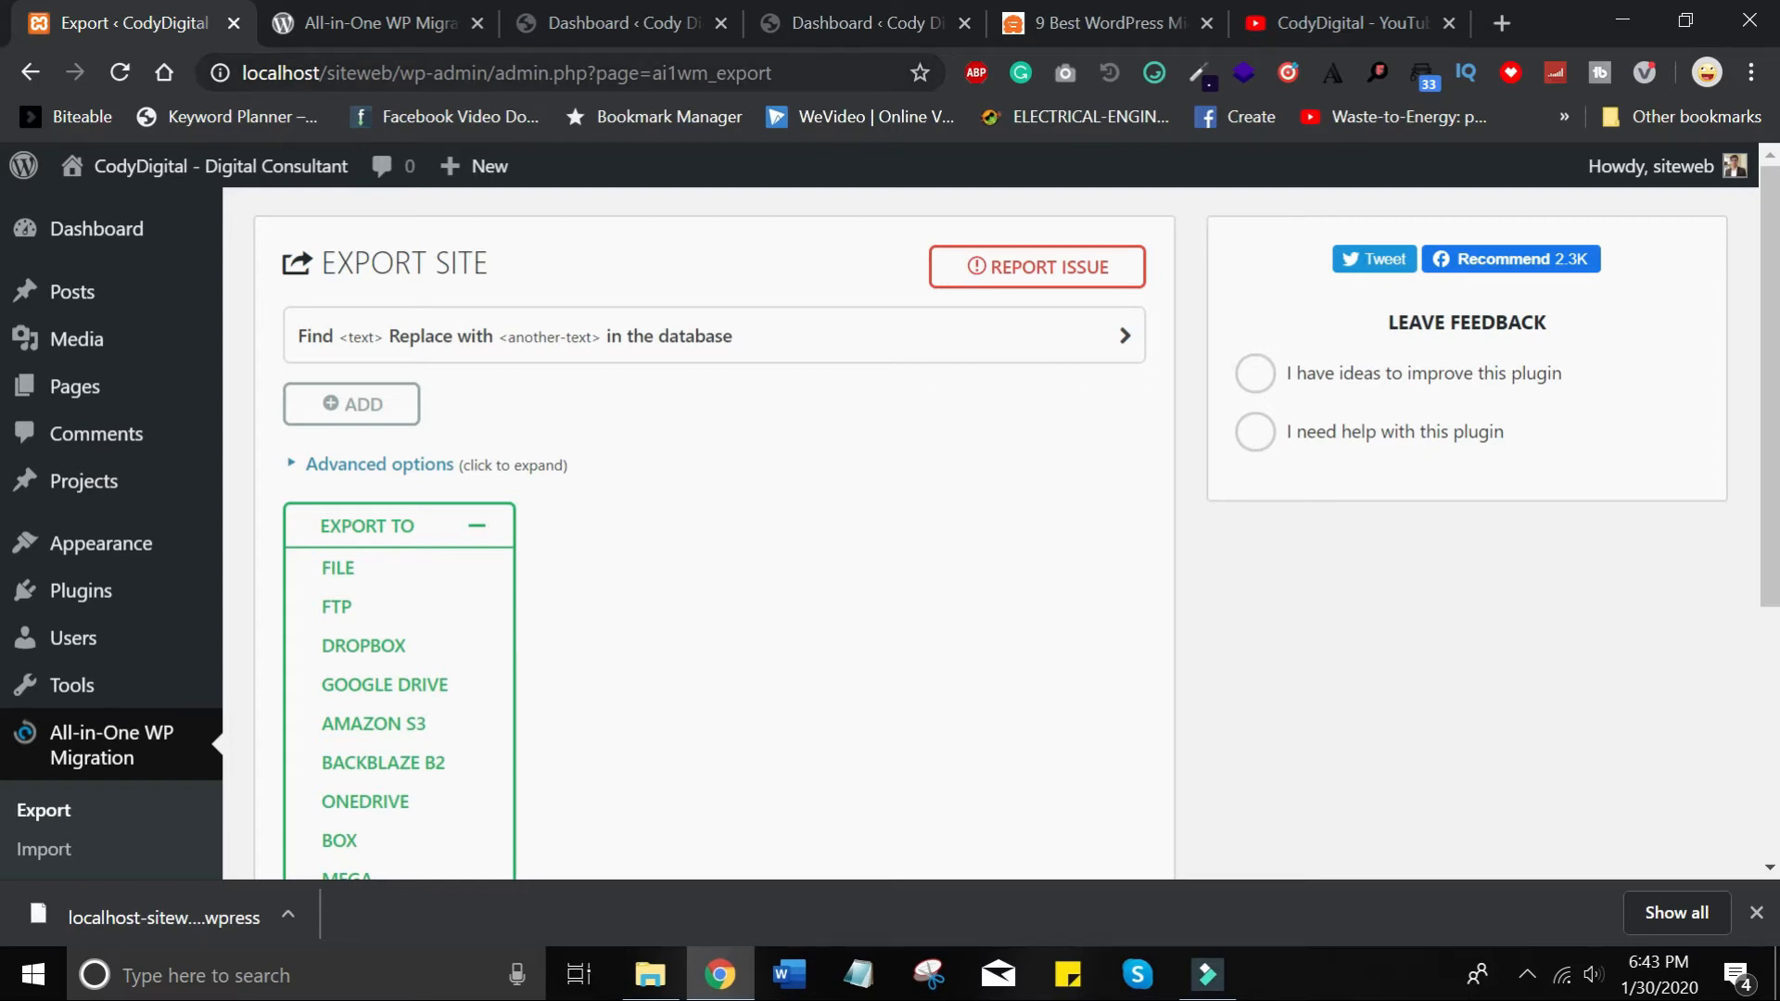
# Load the live website codydigital.com in place of the local export page.
pyautogui.click(584, 82)
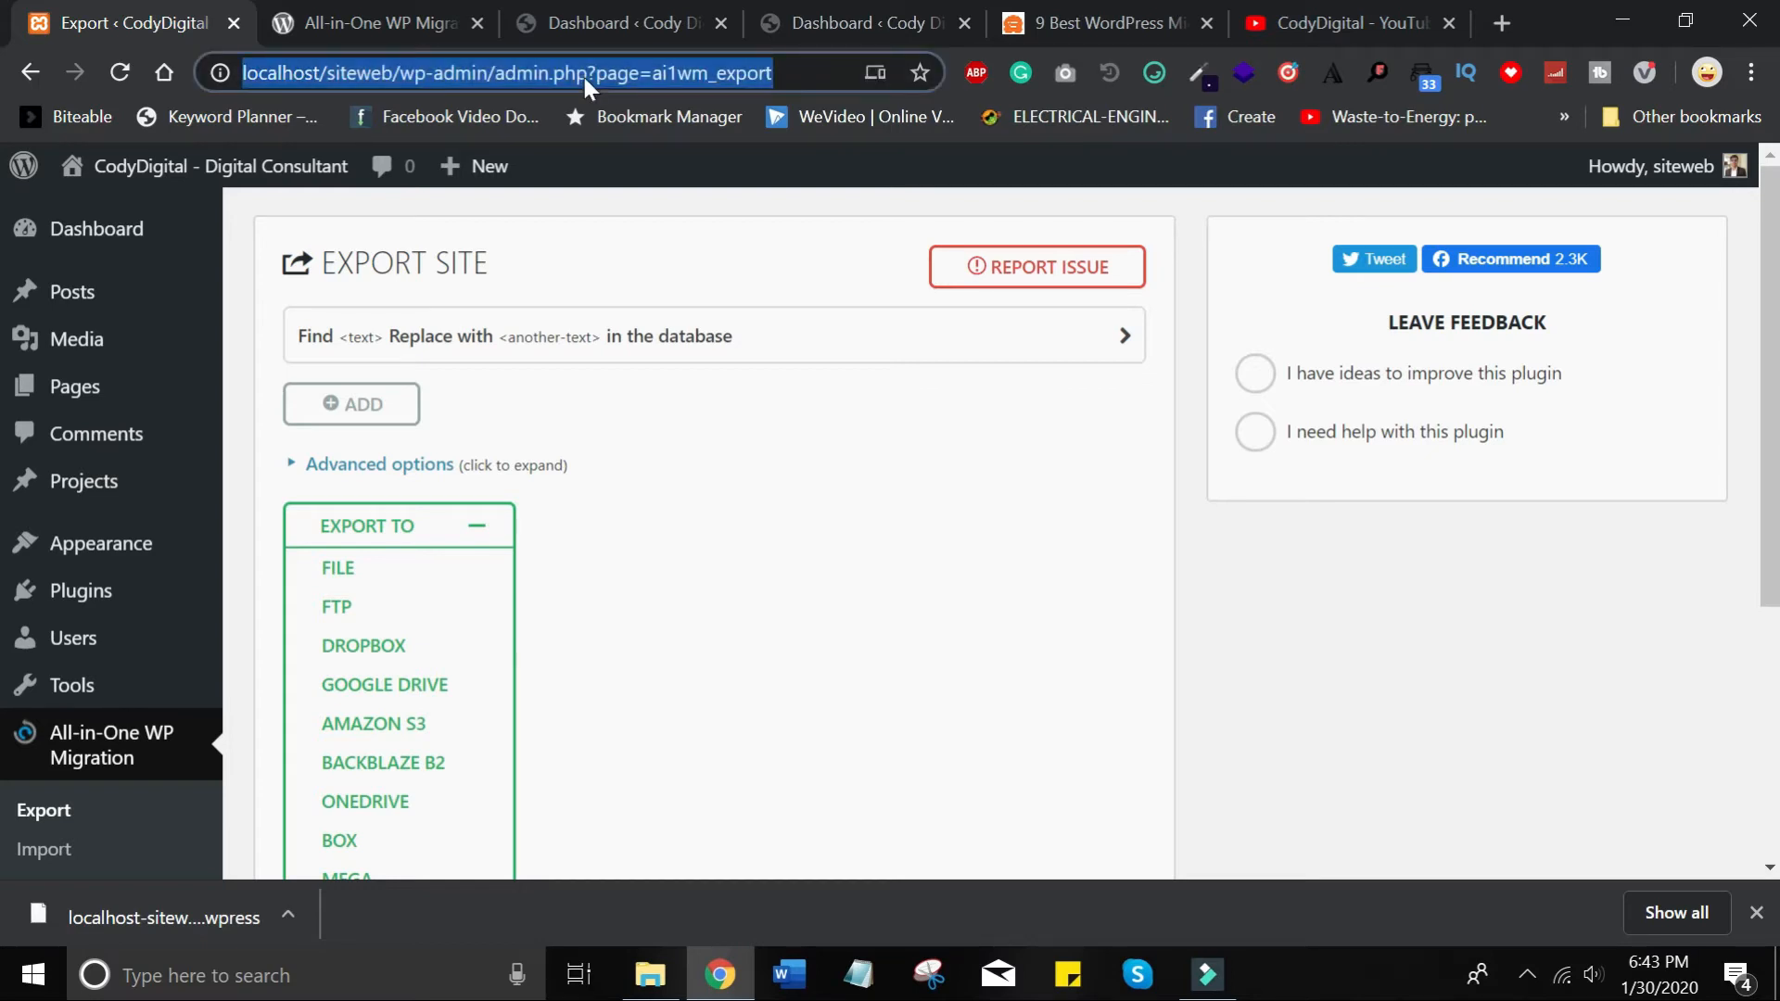
pyautogui.write('codydigital.com')
pyautogui.press('Return')
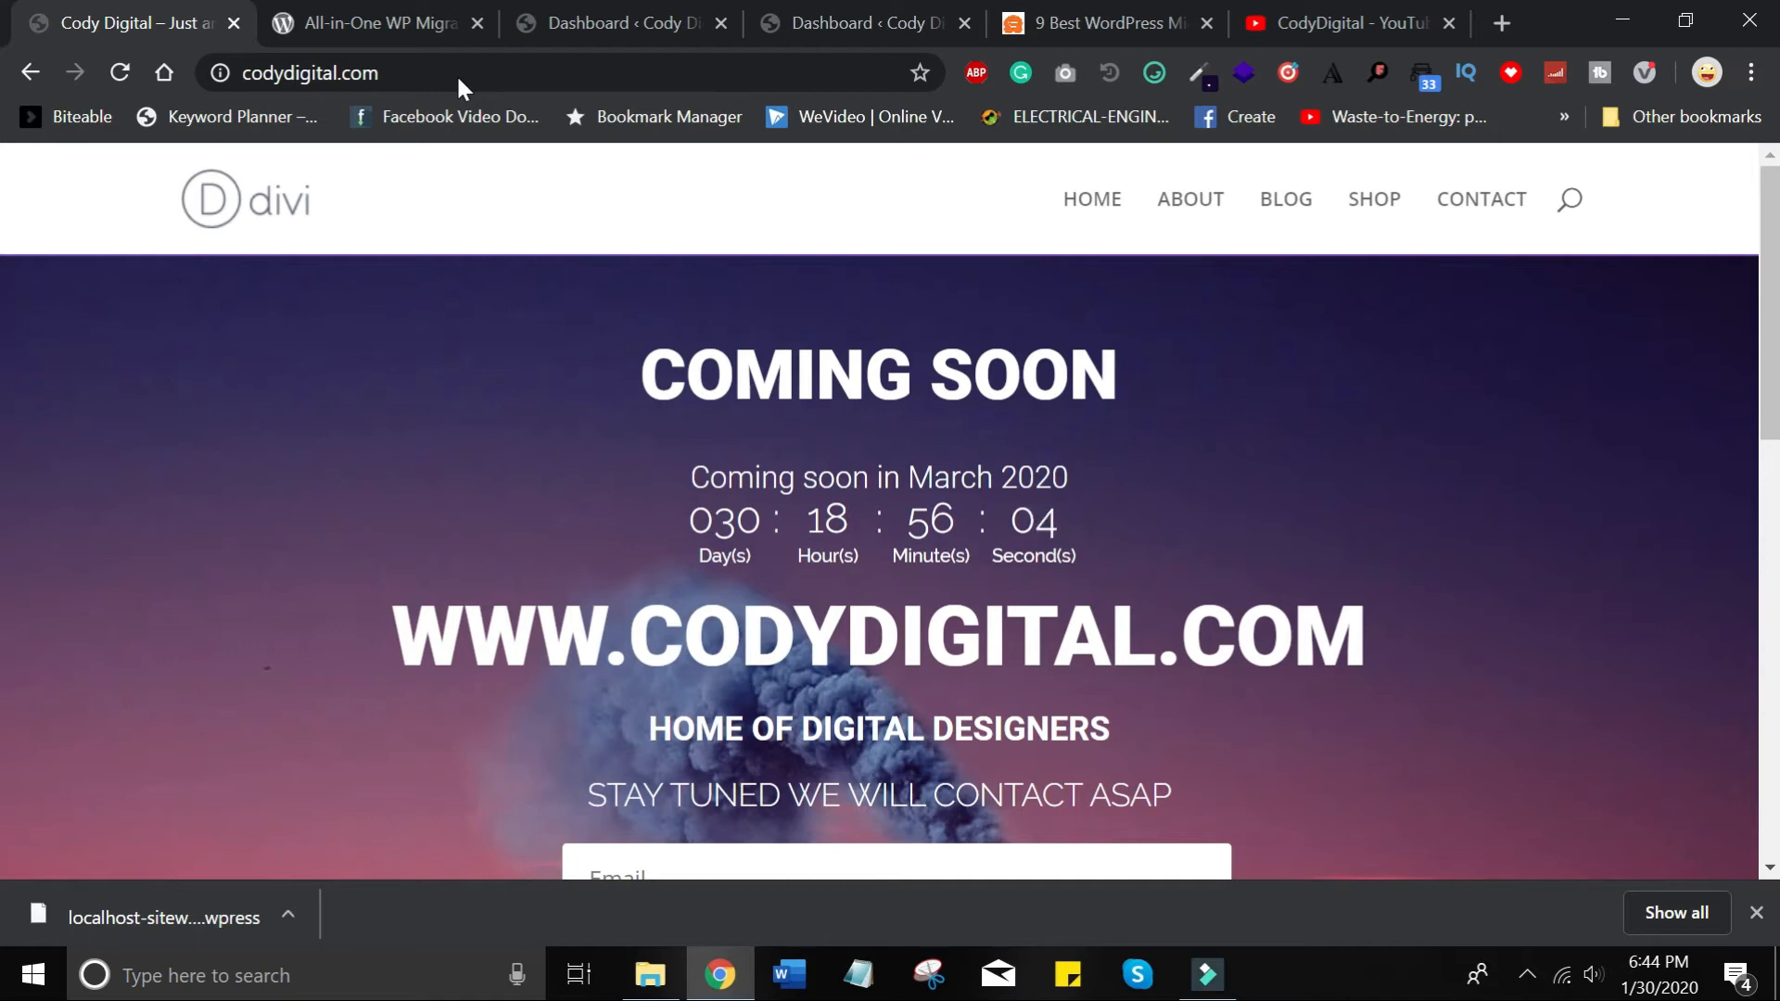
# Open the WordPress admin login page of codydigital.com at its wp-admin address.
pyautogui.click(456, 74)
pyautogui.press('End')
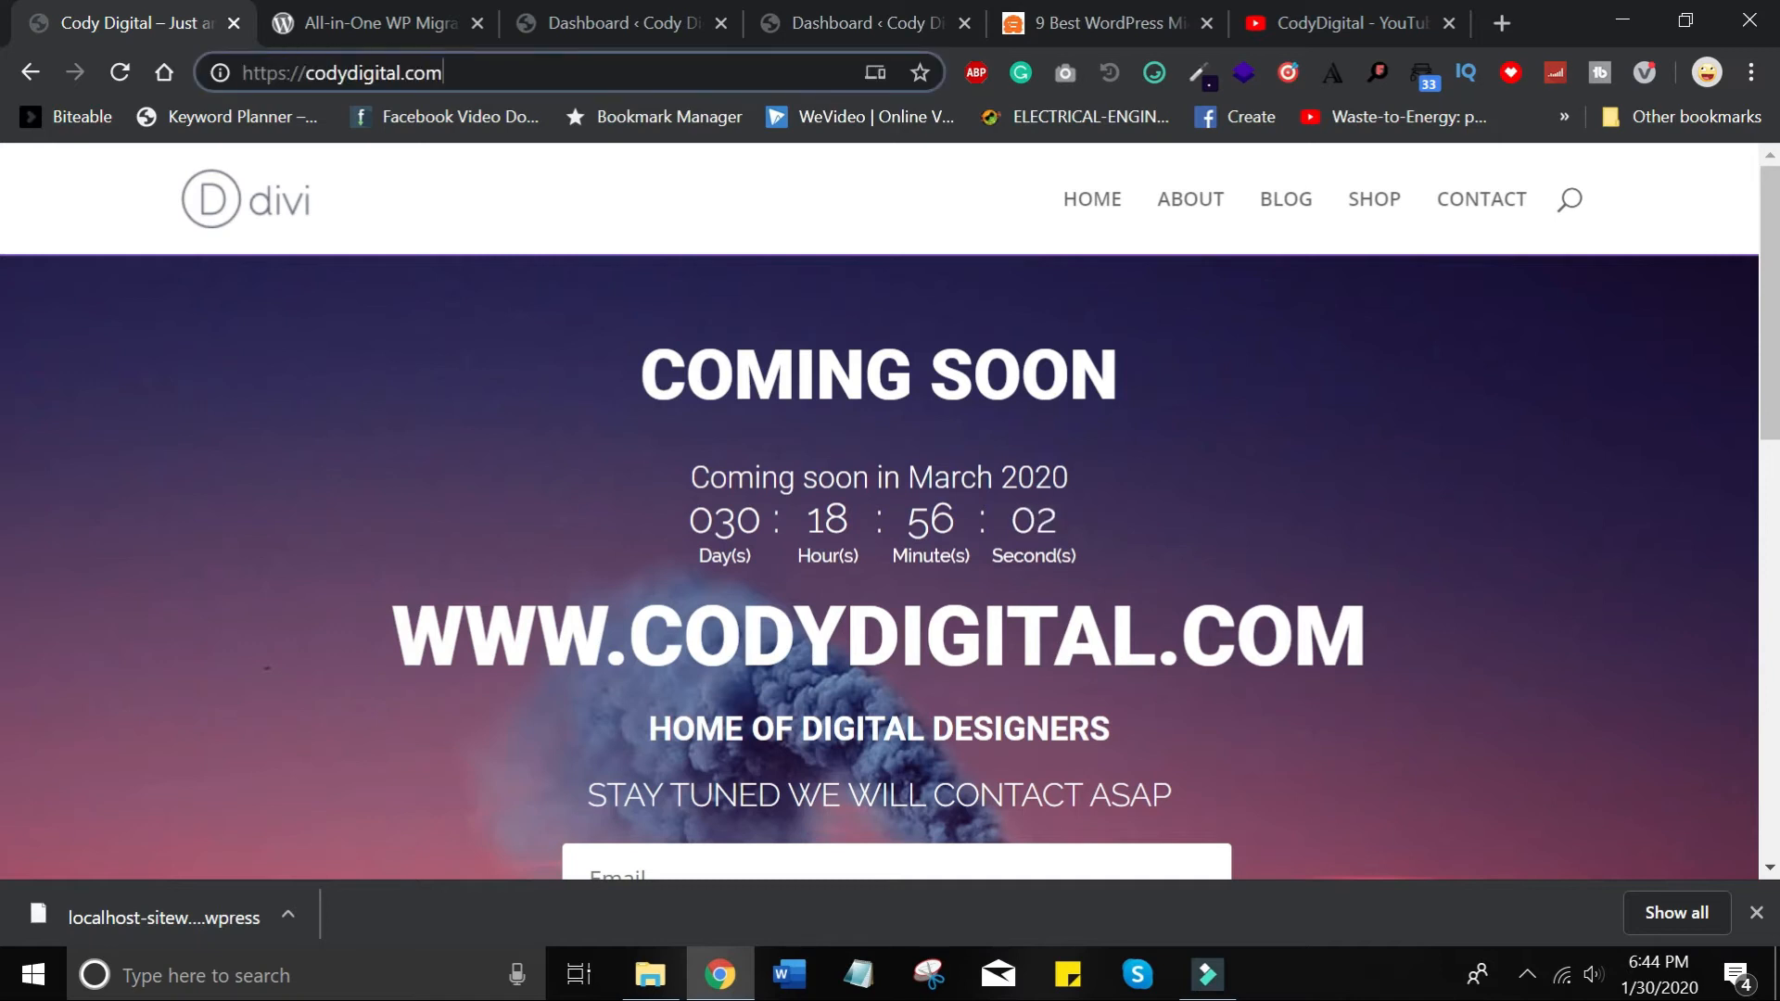
pyautogui.write('/')
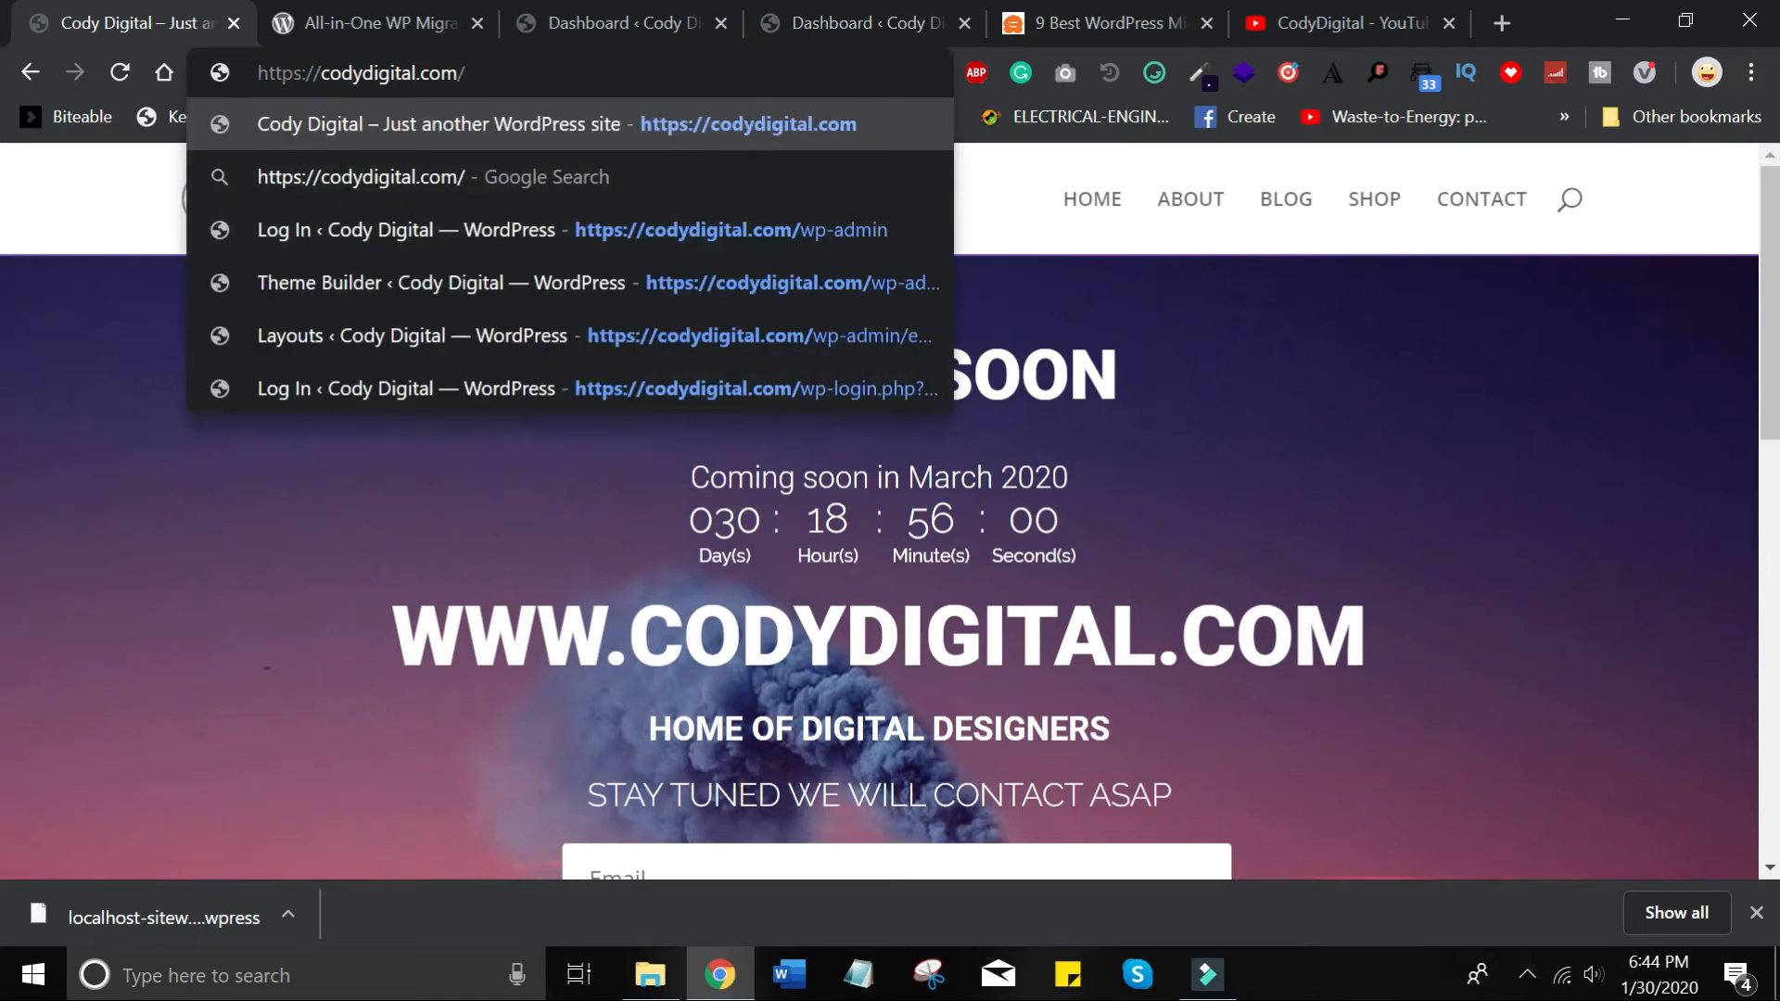
pyautogui.write('wp-')
pyautogui.press('Return')
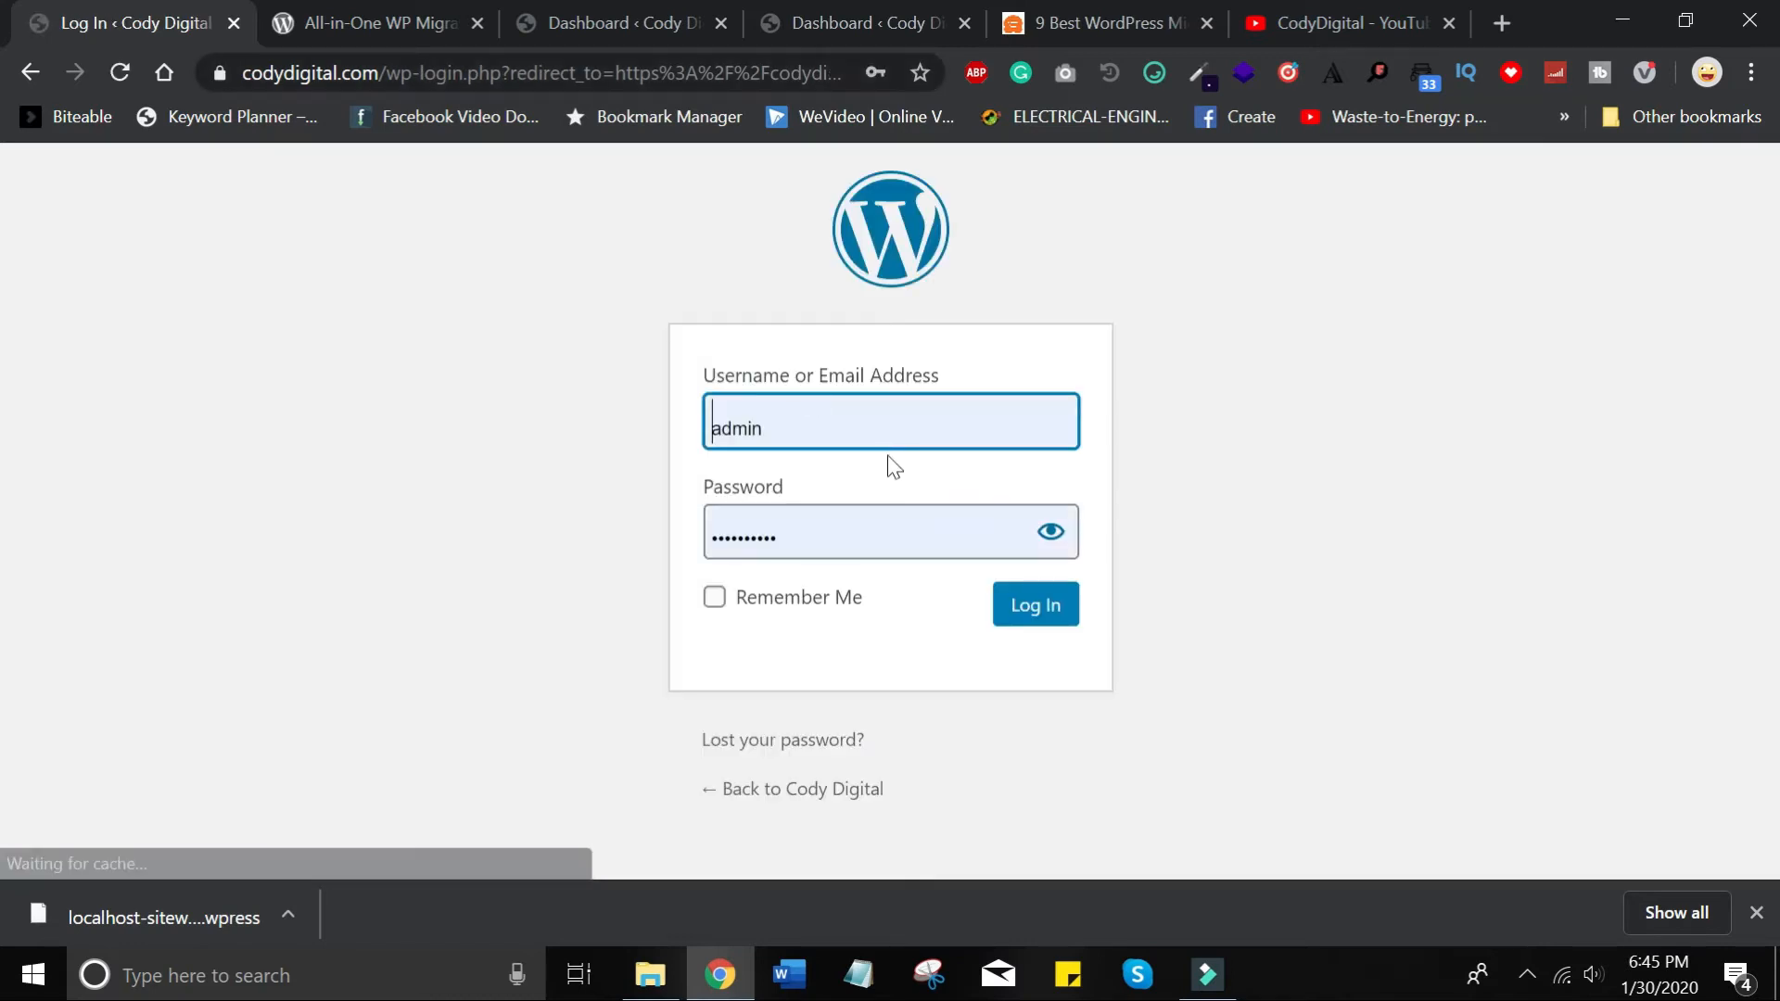
# Log in to the live site's dashboard as admin by entering the account password.
pyautogui.click(784, 424)
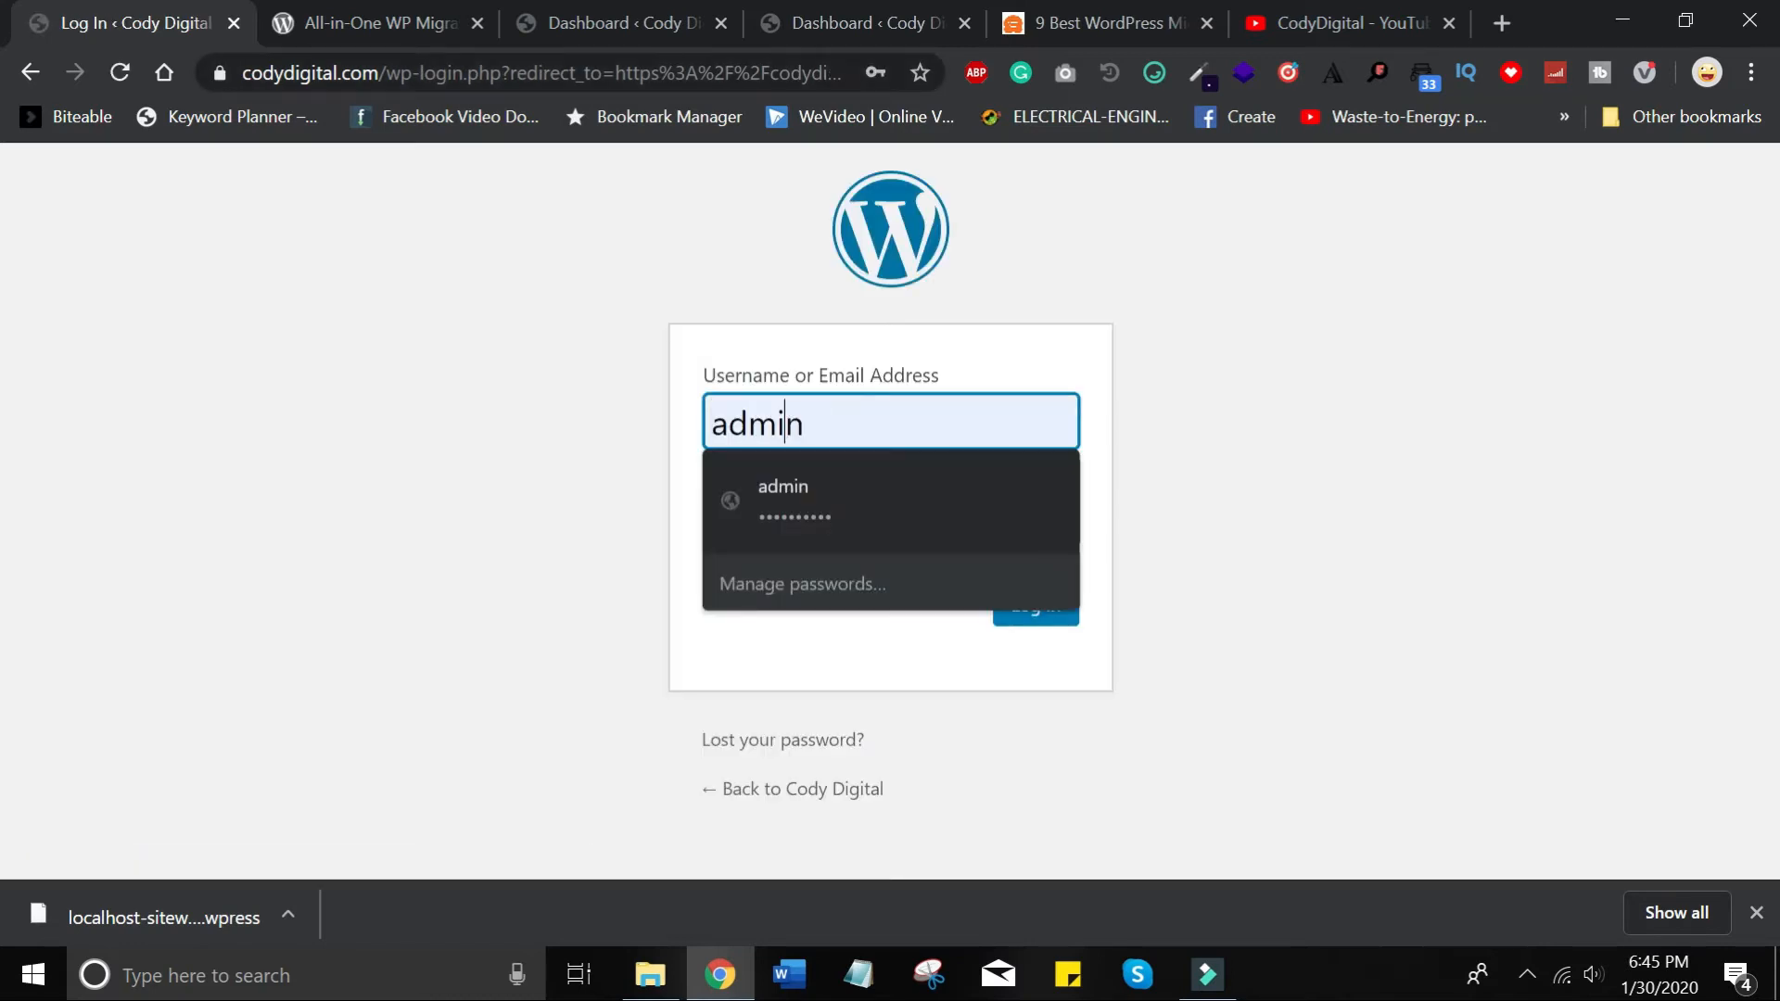
pyautogui.doubleClick(784, 424)
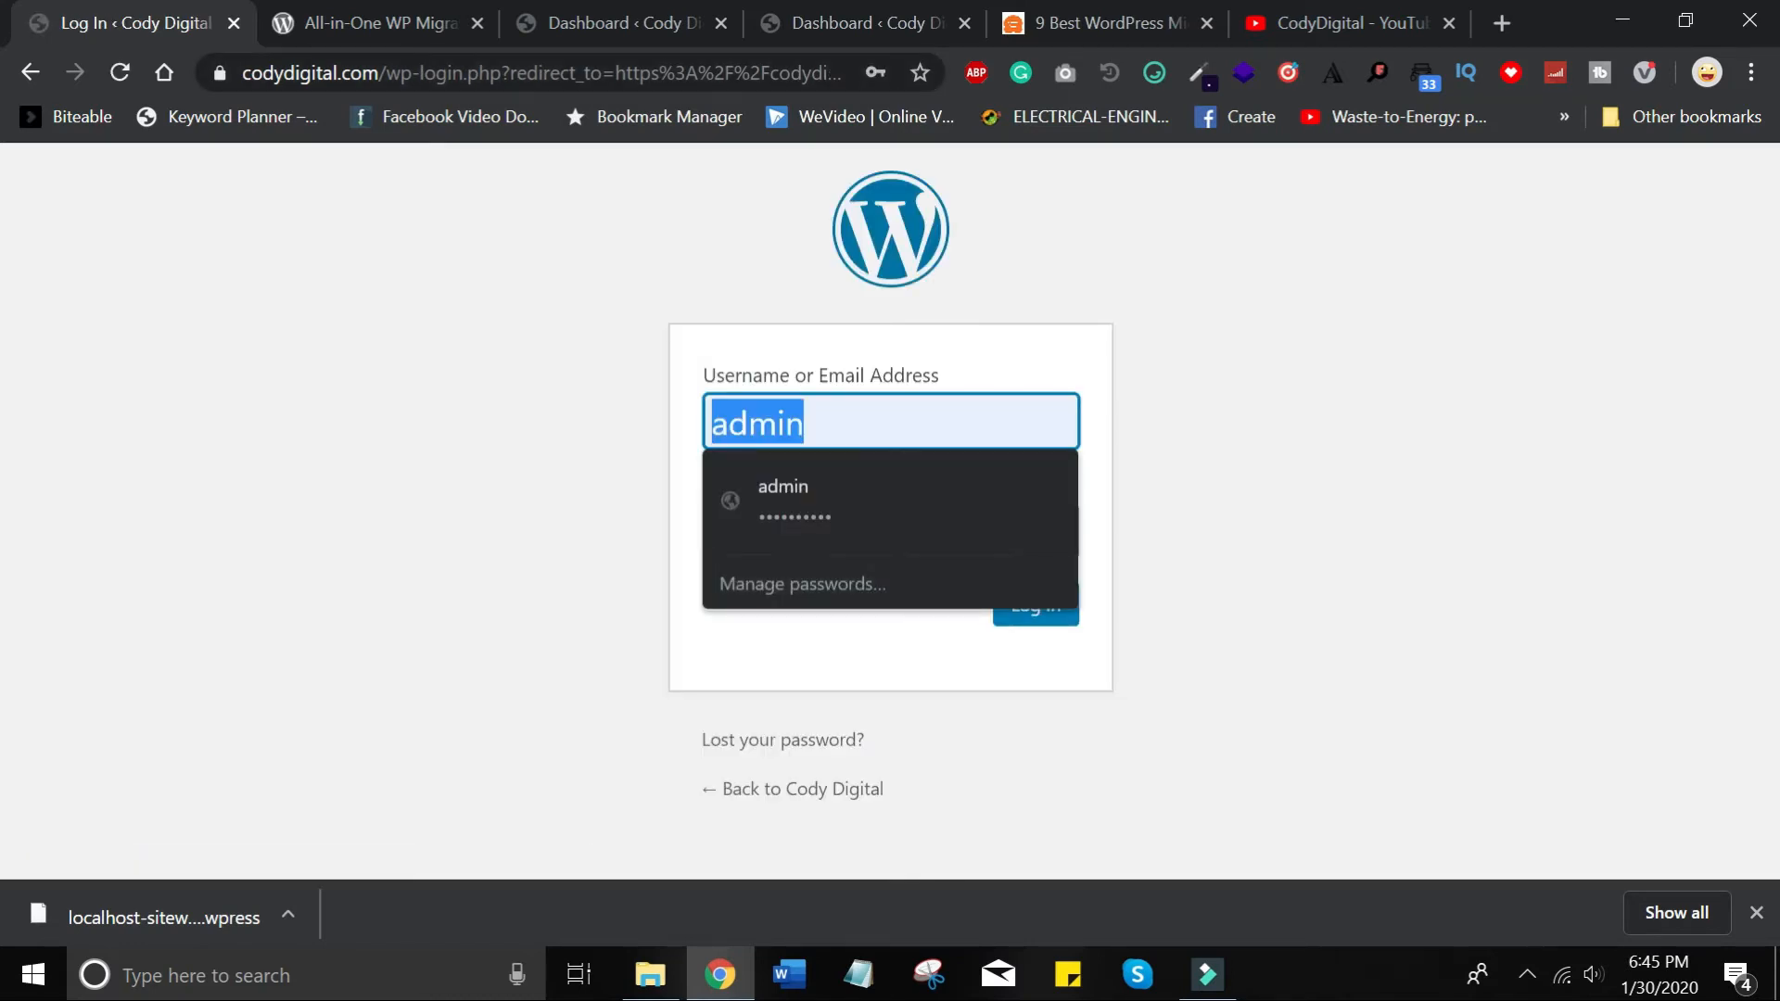
pyautogui.click(805, 497)
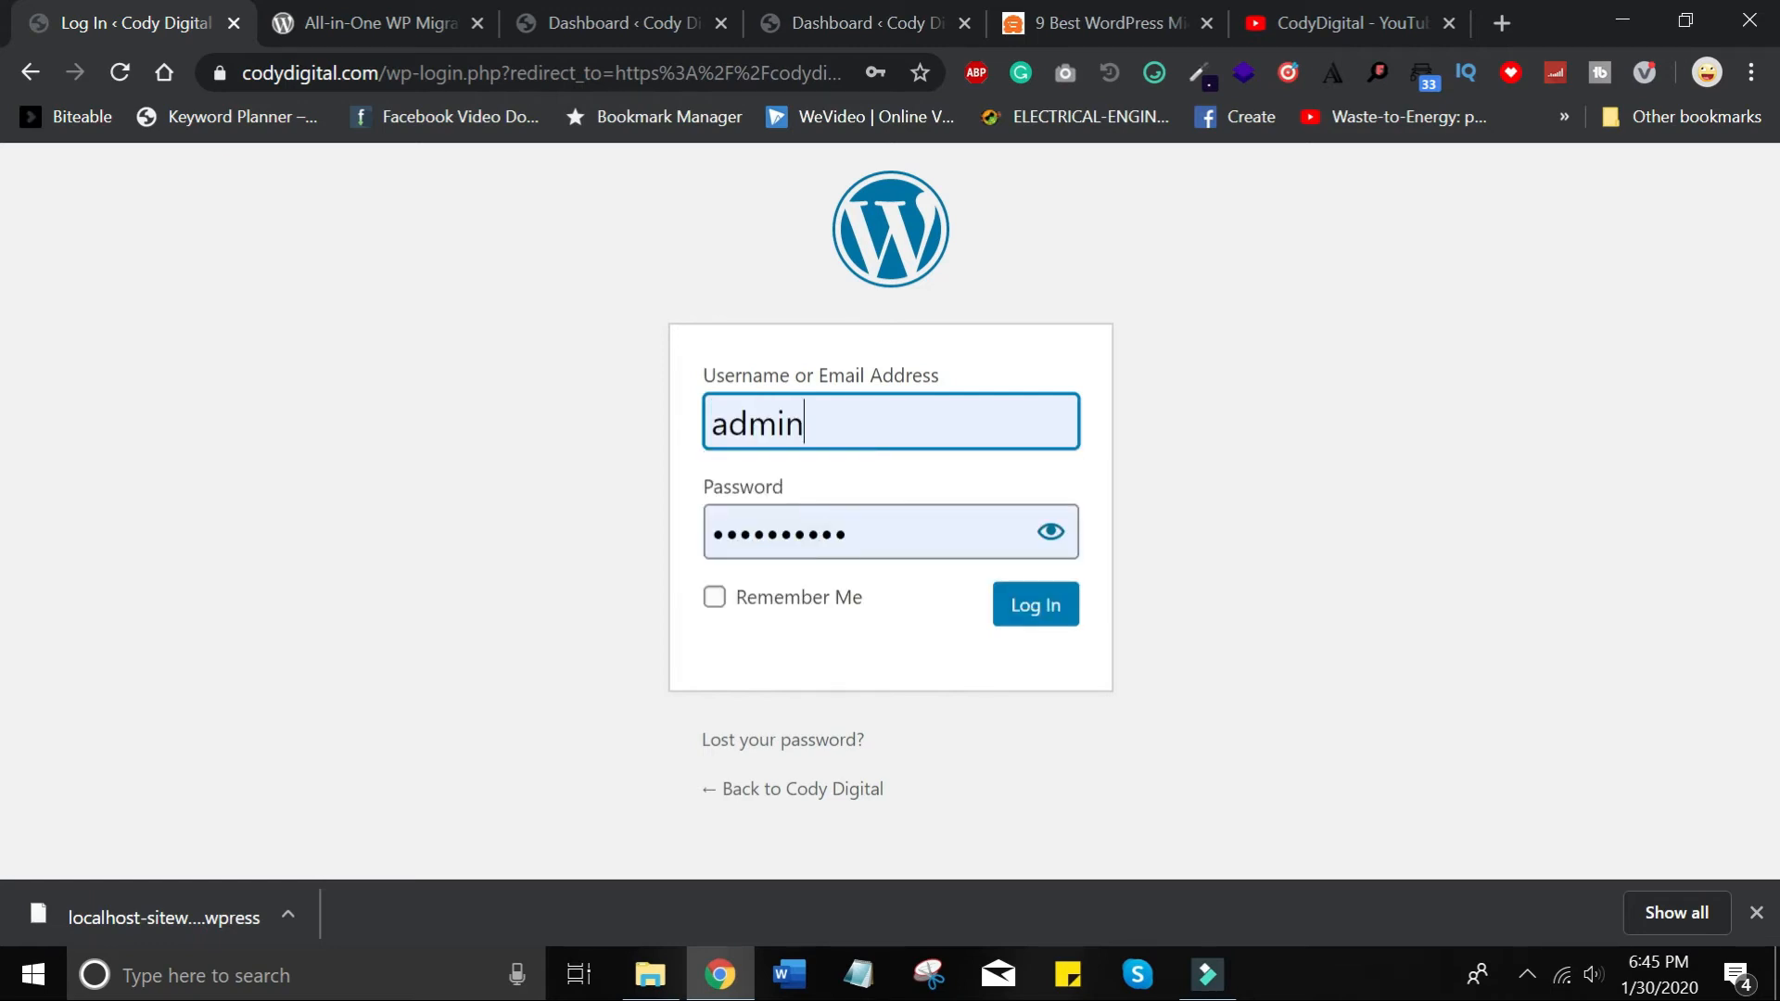
pyautogui.press('Tab')
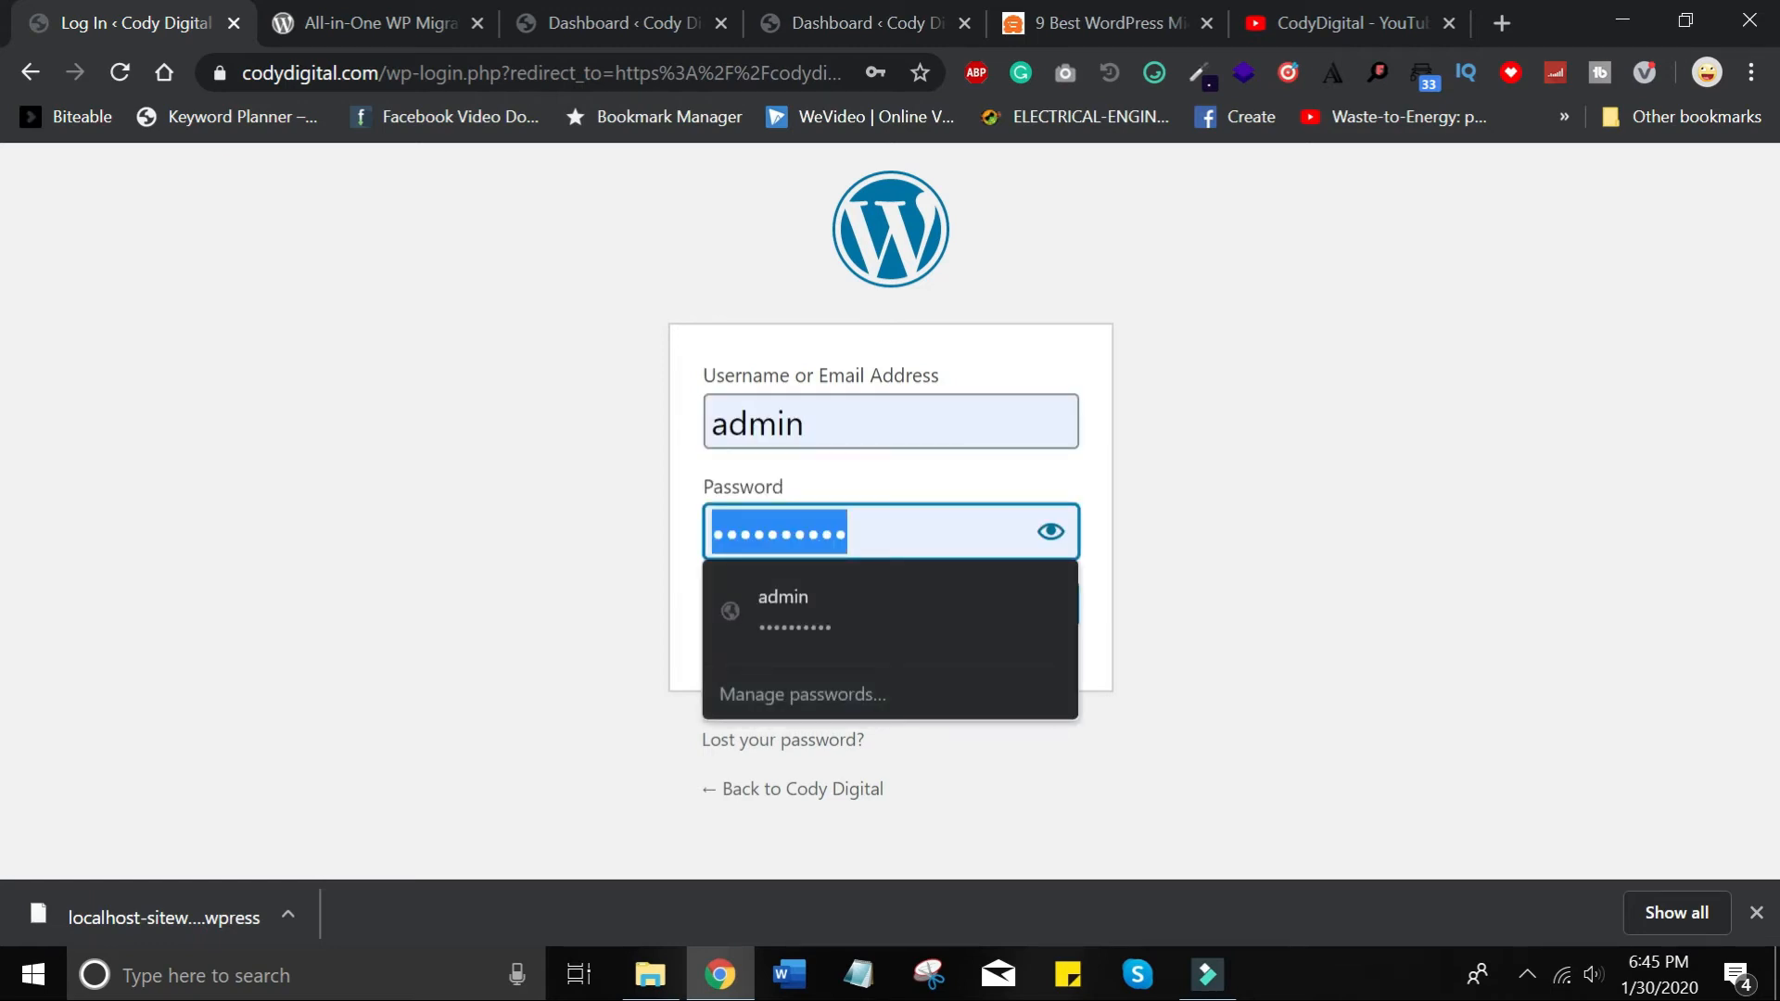
pyautogui.write('**********')
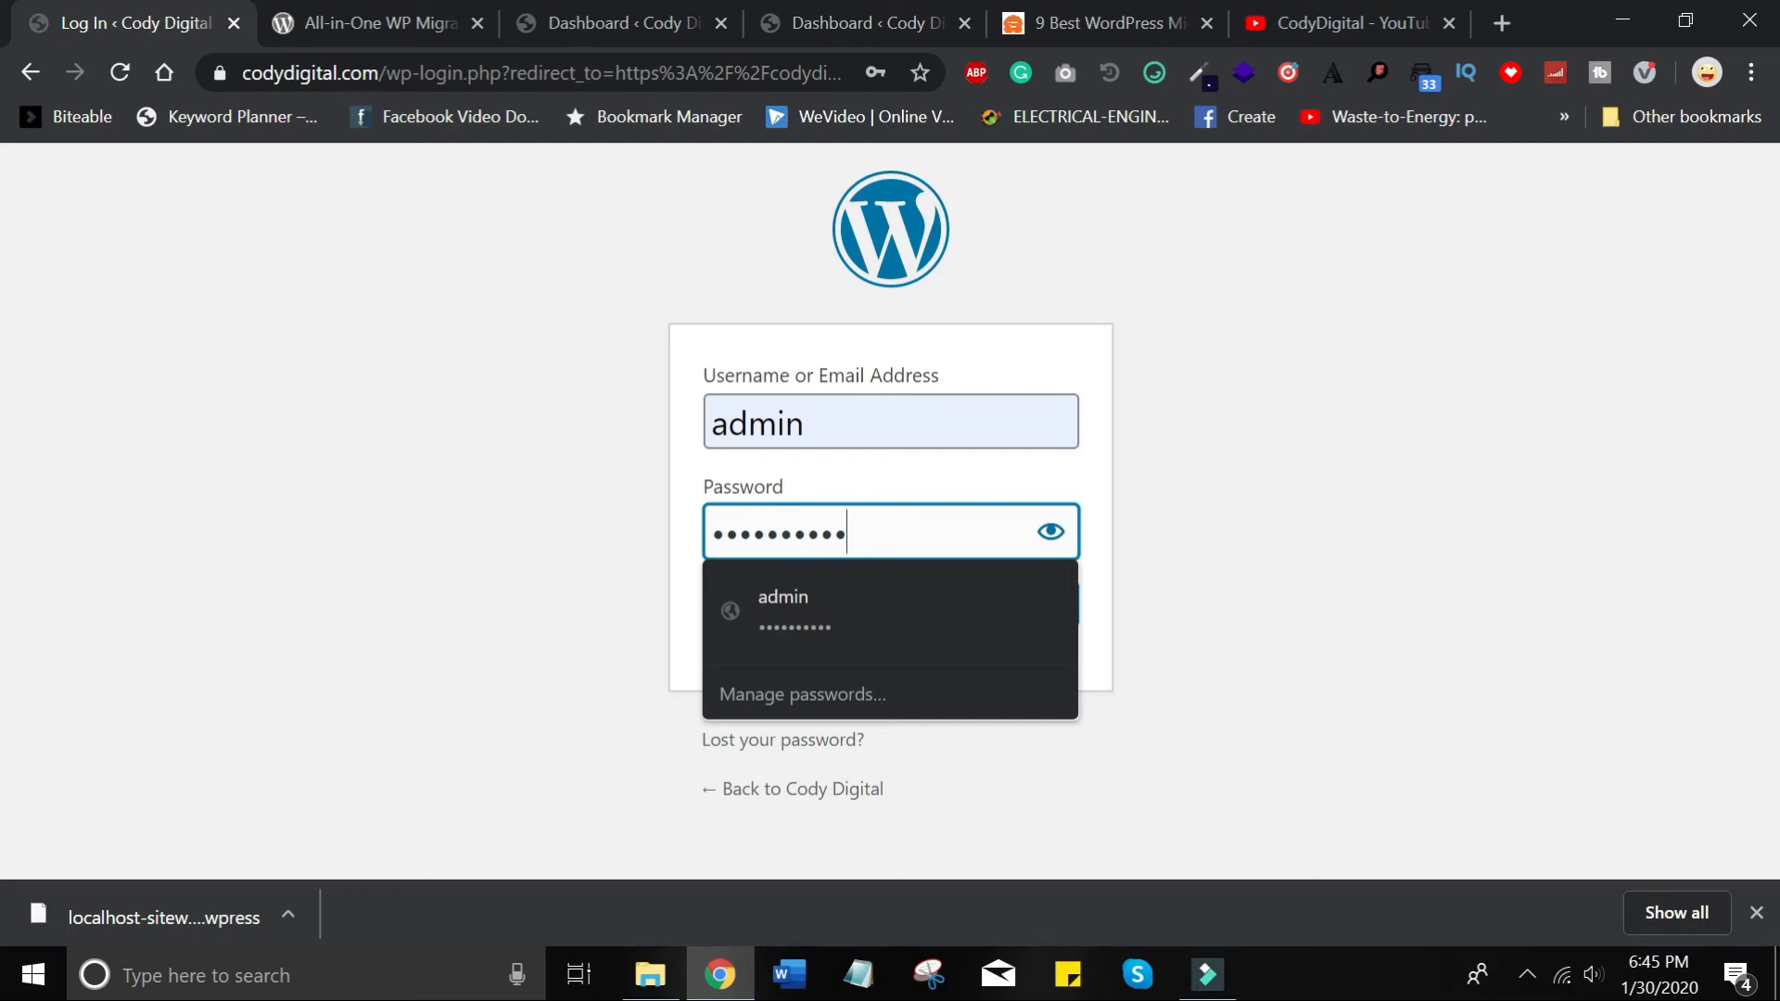
pyautogui.write('****')
pyautogui.press('Return')
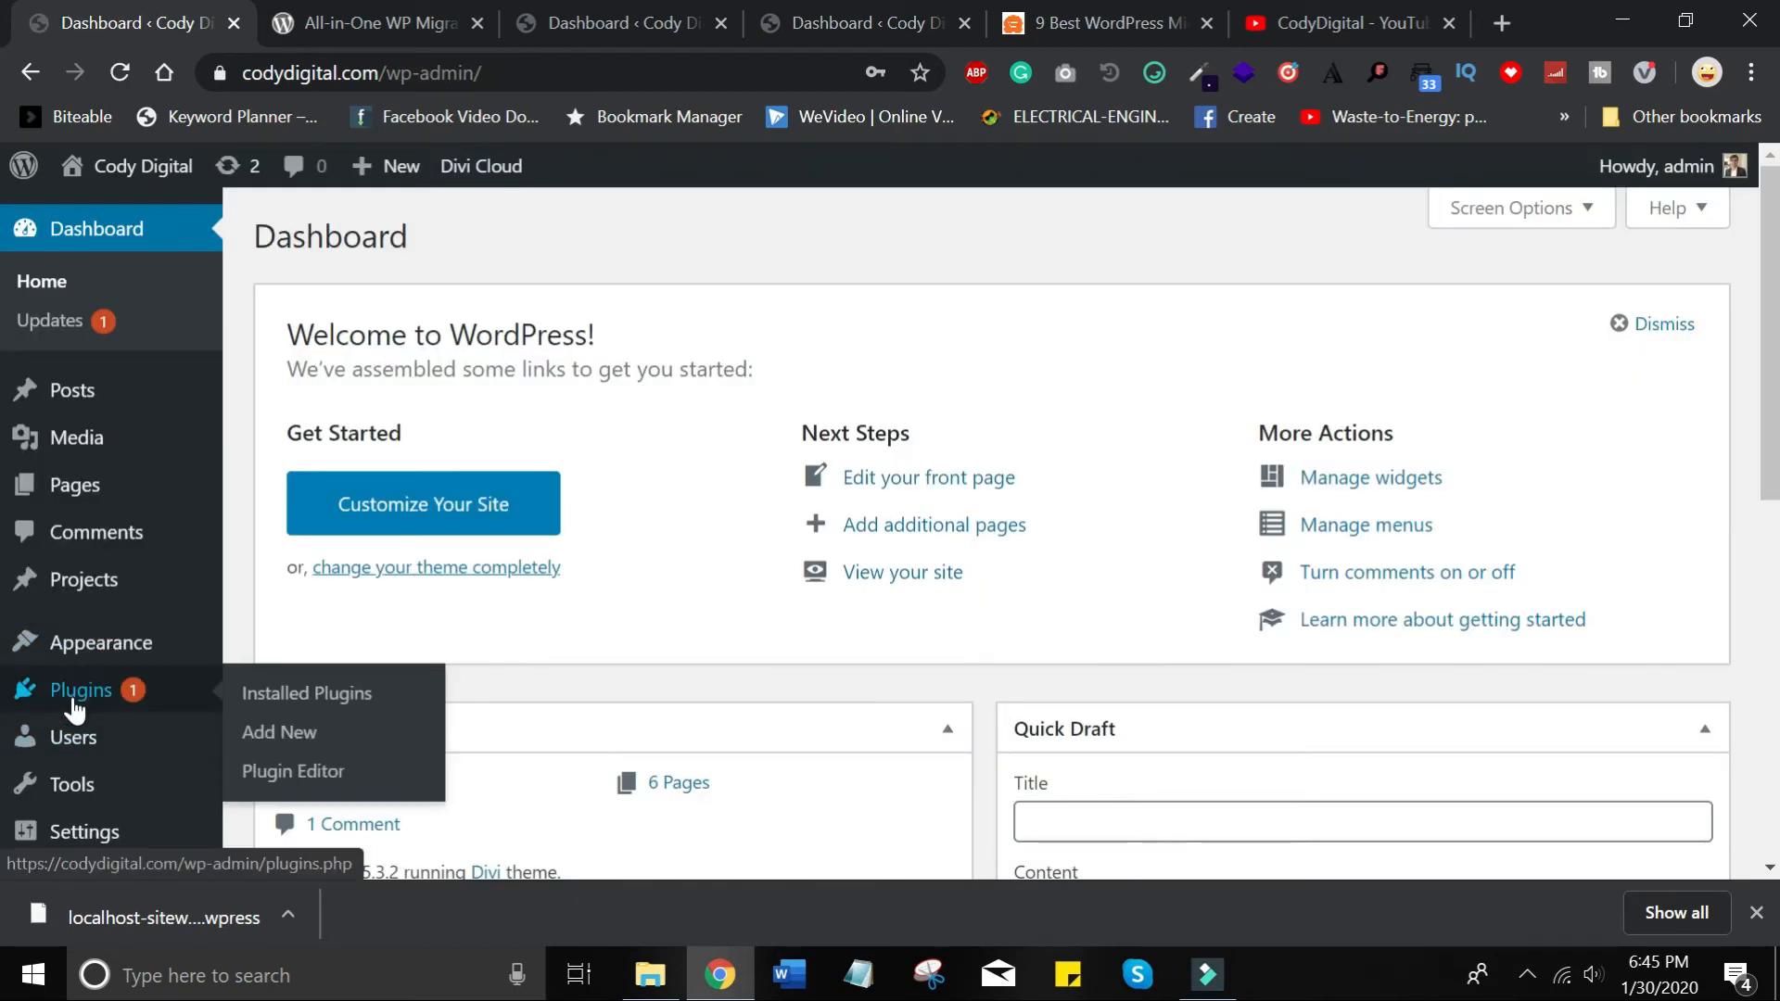
# Bring up the form for installing a plugin from a ZIP file on the live site.
pyautogui.click(73, 701)
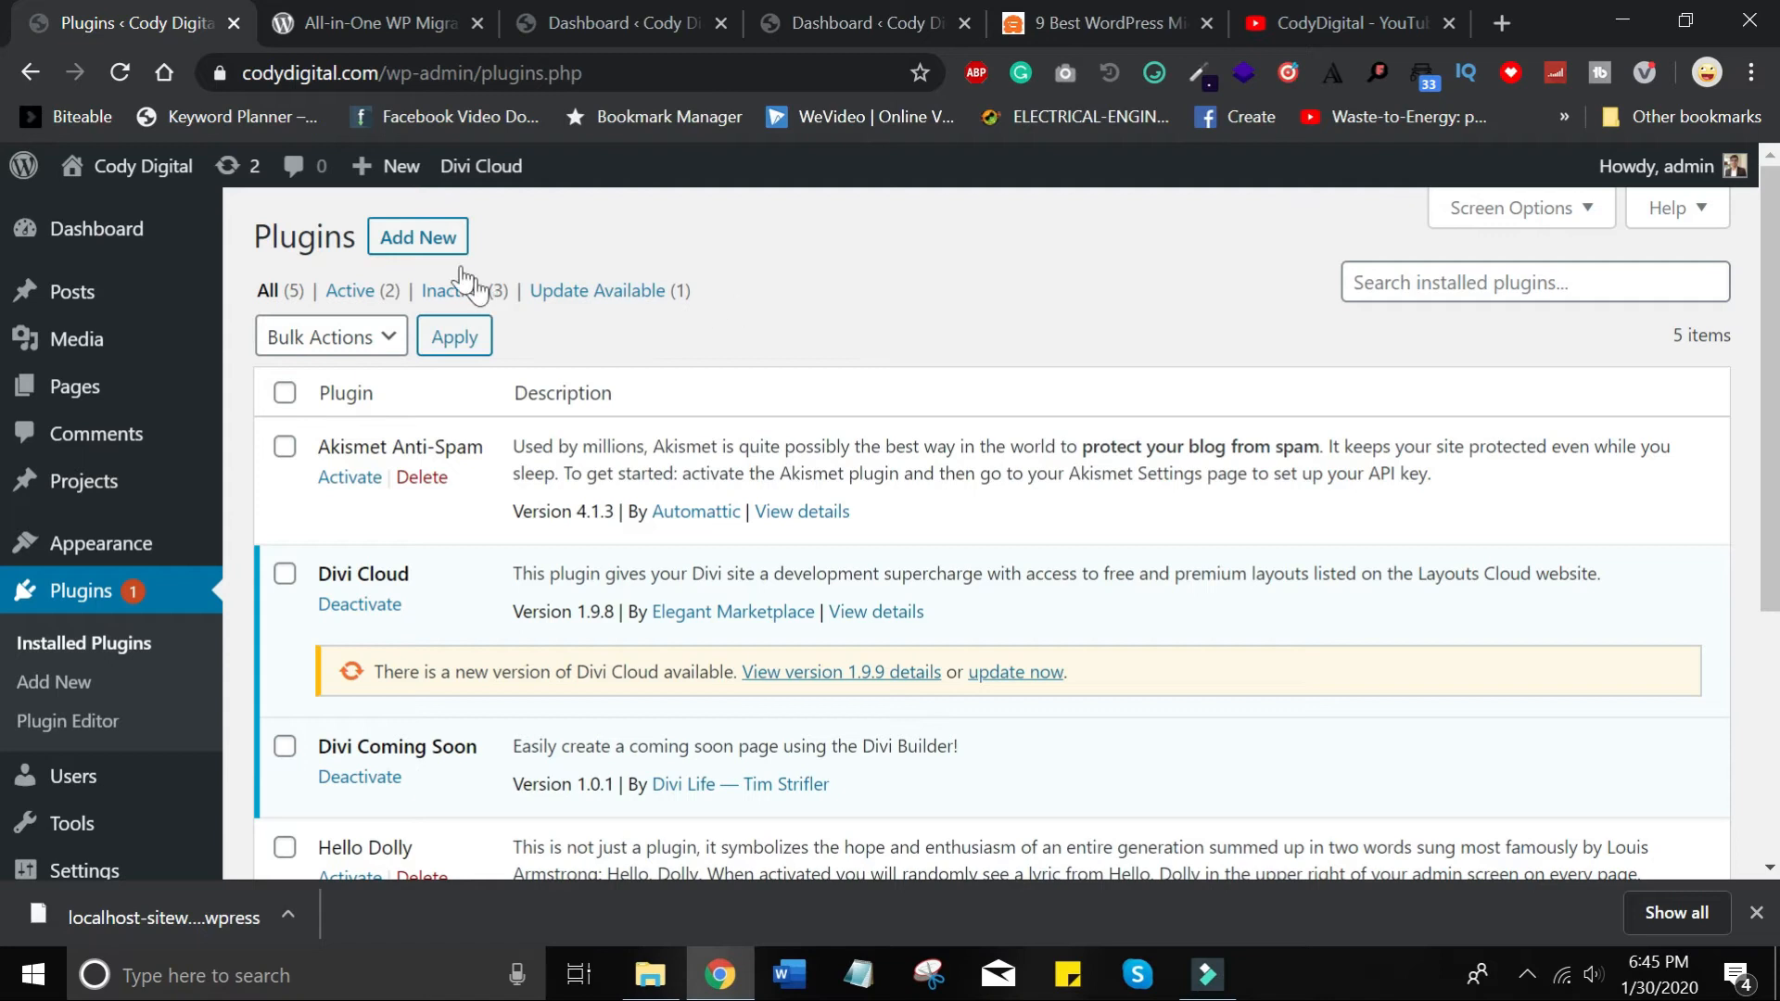
pyautogui.click(432, 243)
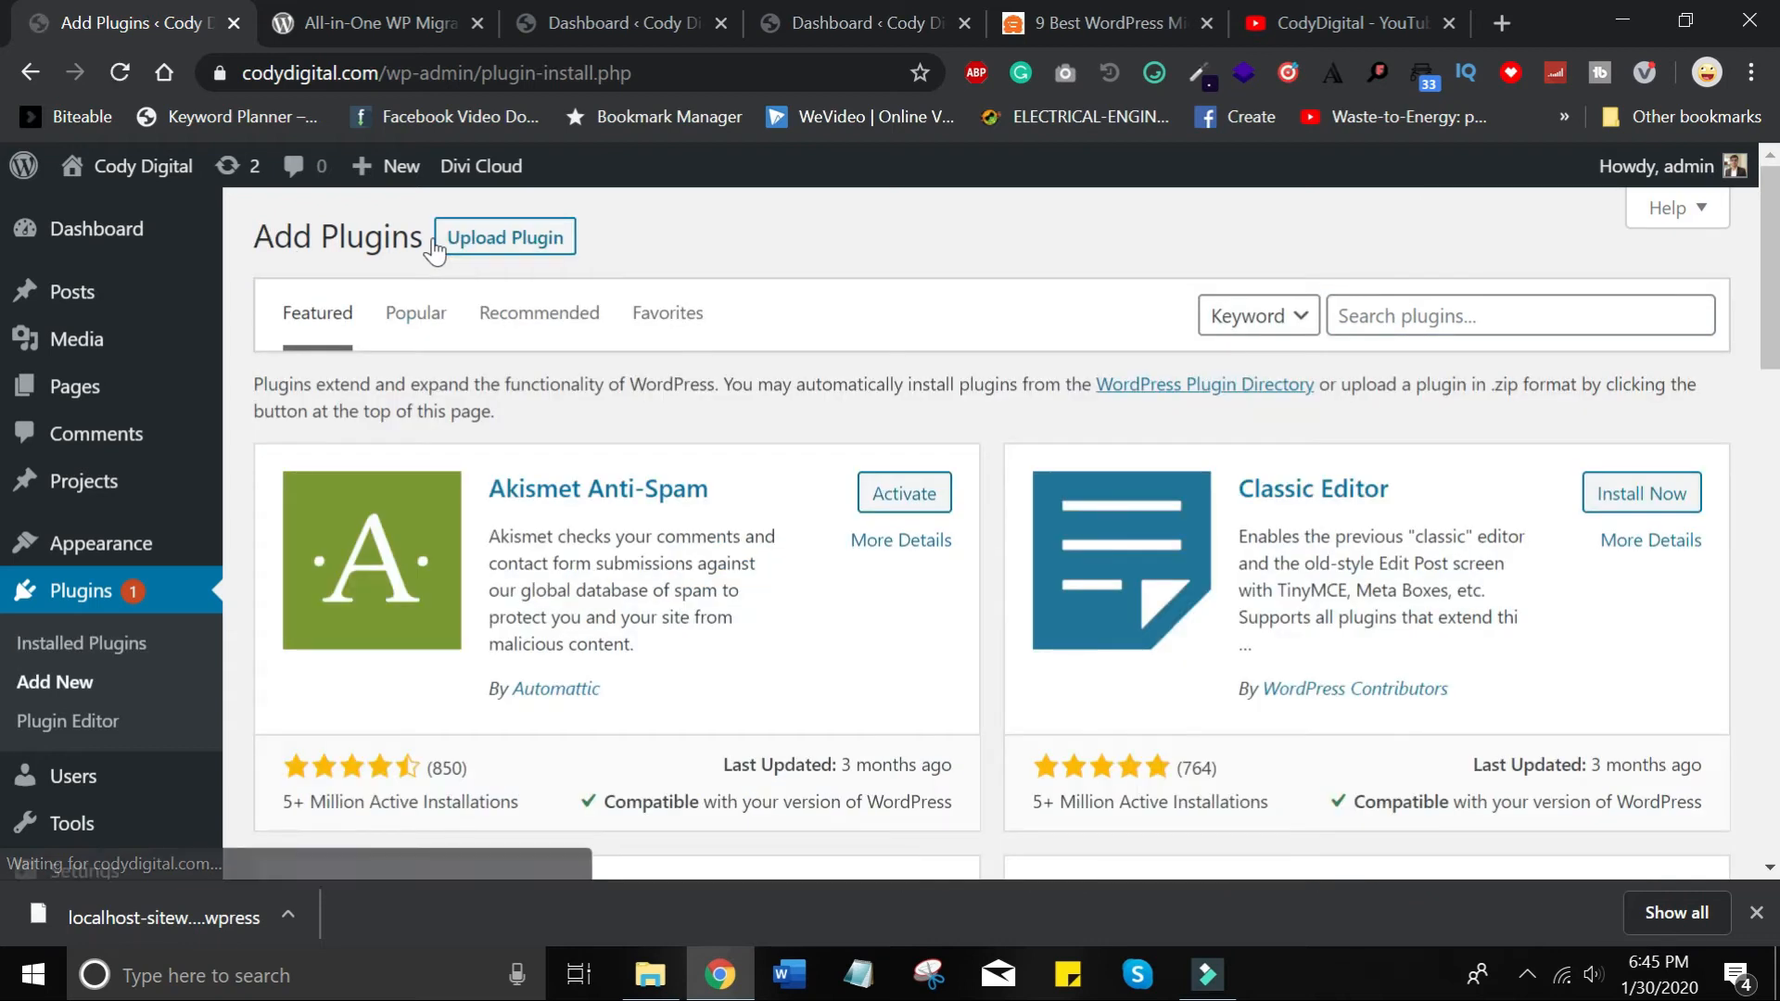
pyautogui.click(519, 254)
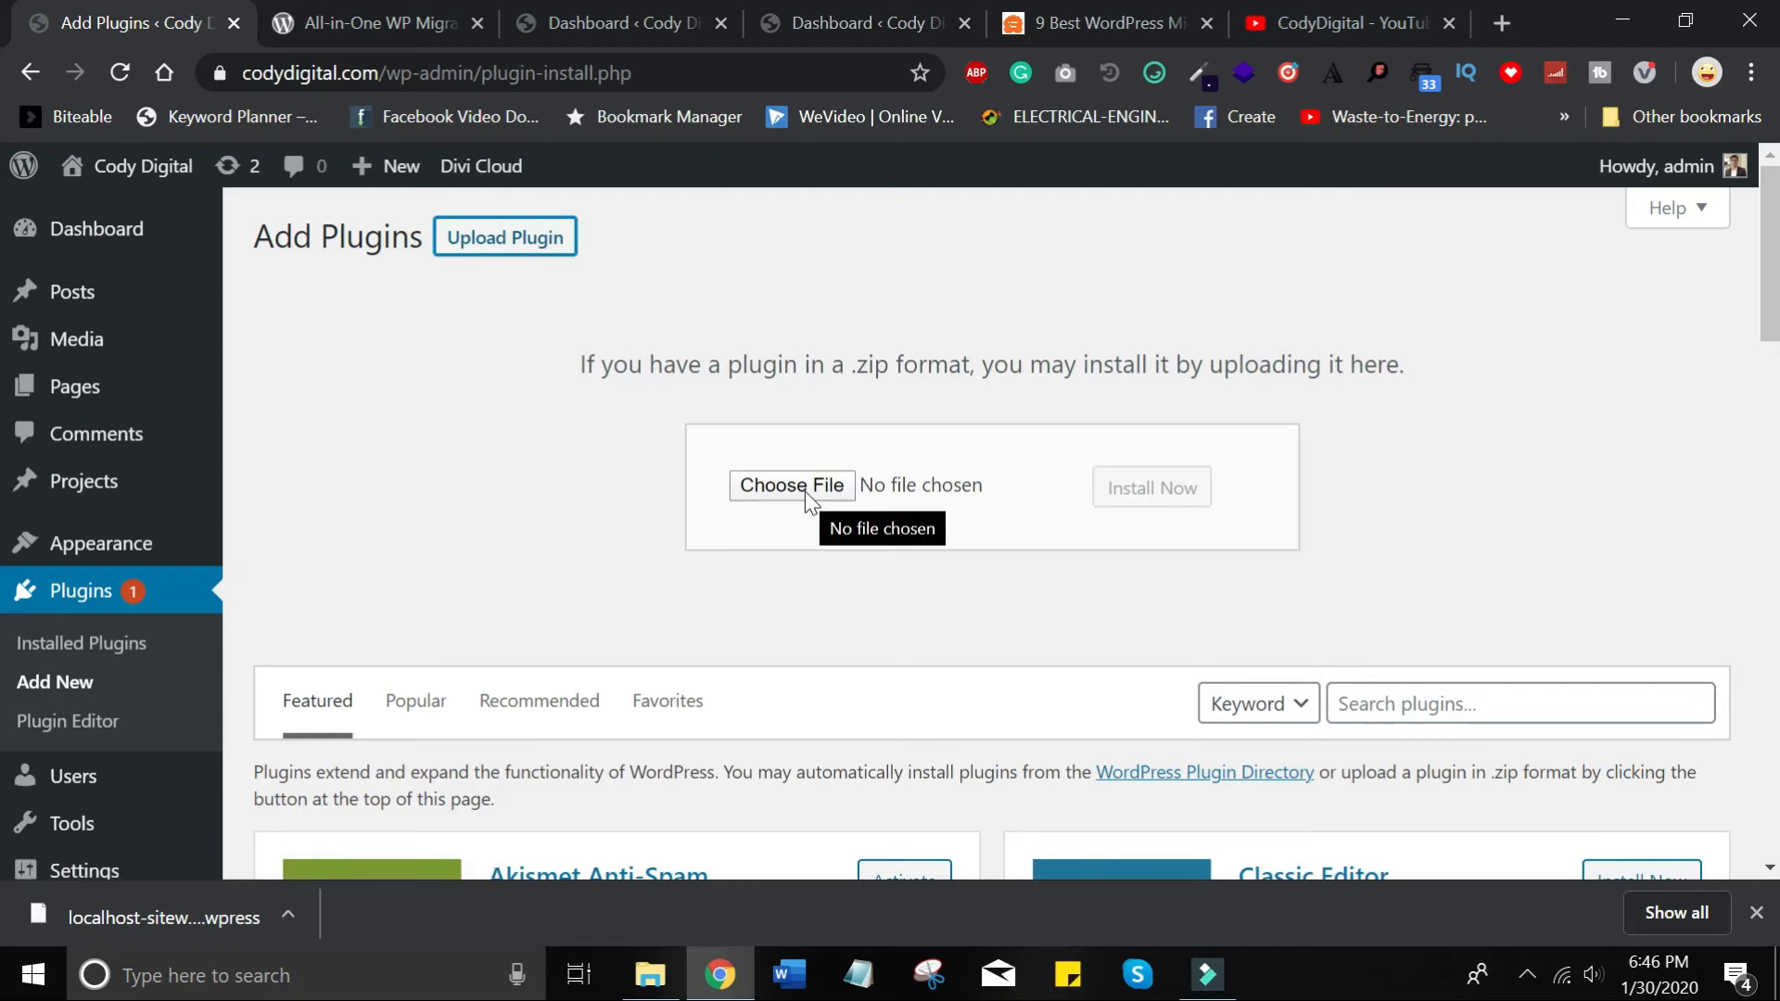
# Download all-in-one-wp-migration.7.16.zip from the plugin's WordPress.org page into the migration folder.
pyautogui.click(355, 5)
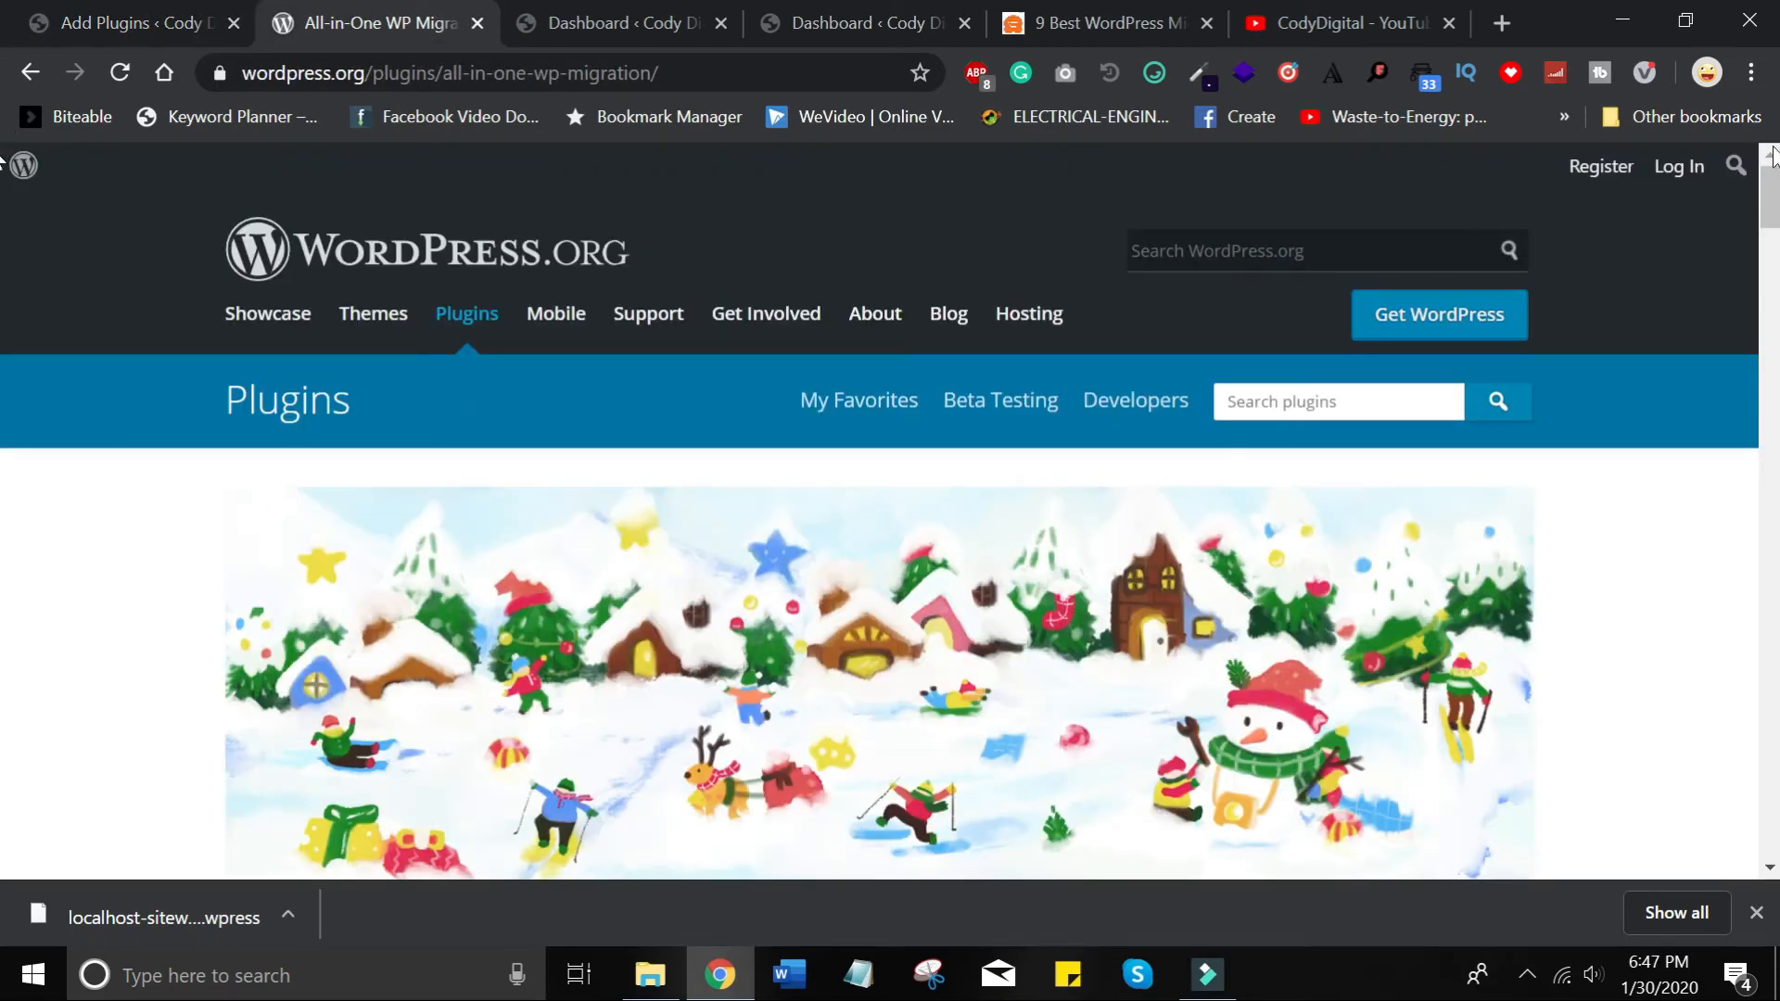
pyautogui.moveTo(1777, 192); pyautogui.dragTo(1779, 196)
pyautogui.scroll(-7, 0, 209)
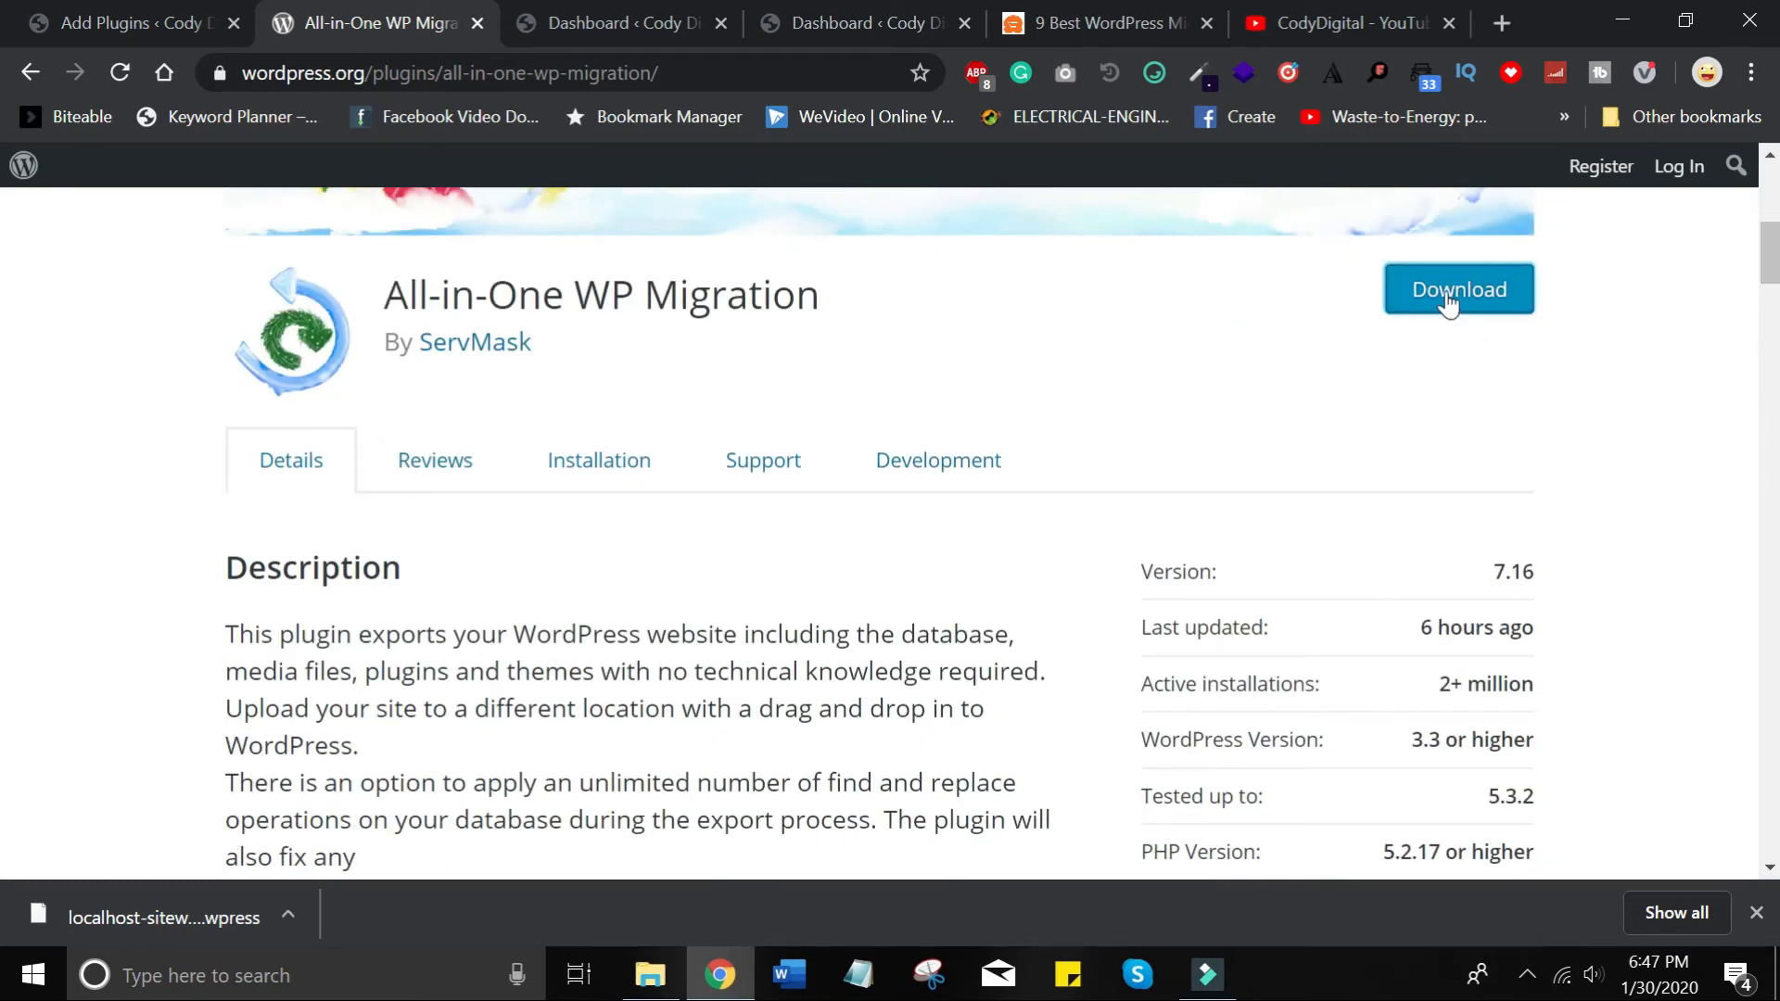
pyautogui.click(1450, 295)
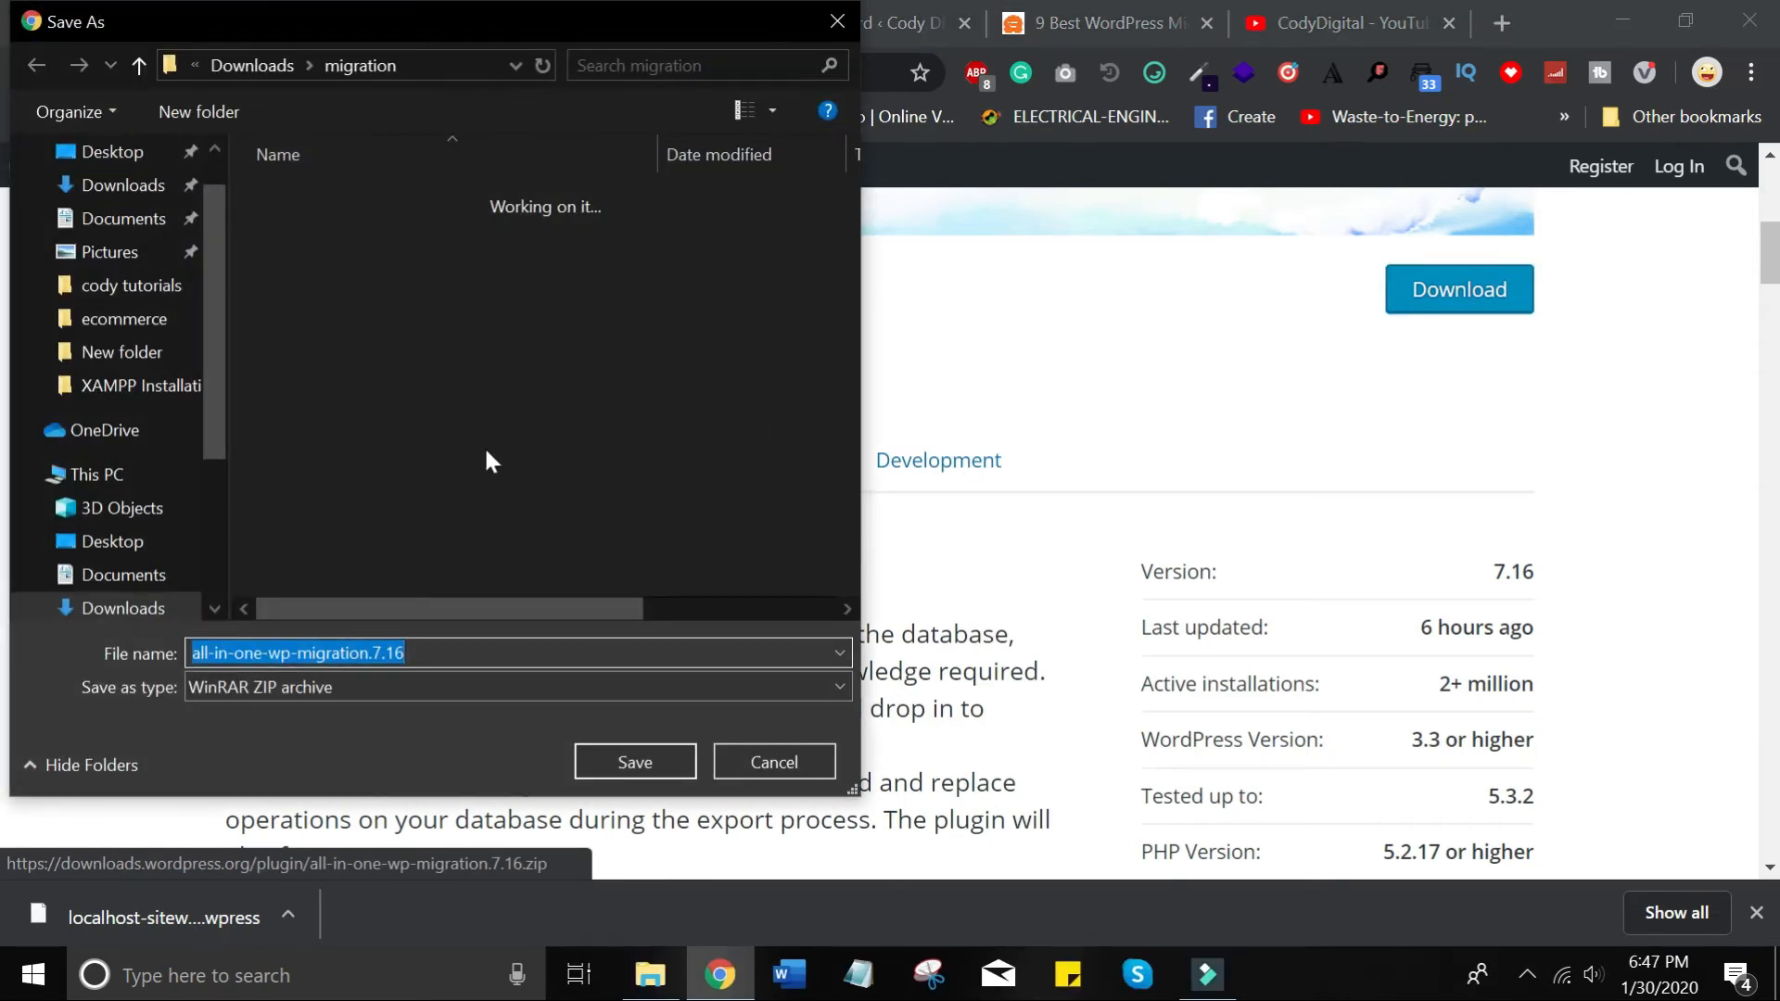
pyautogui.click(625, 754)
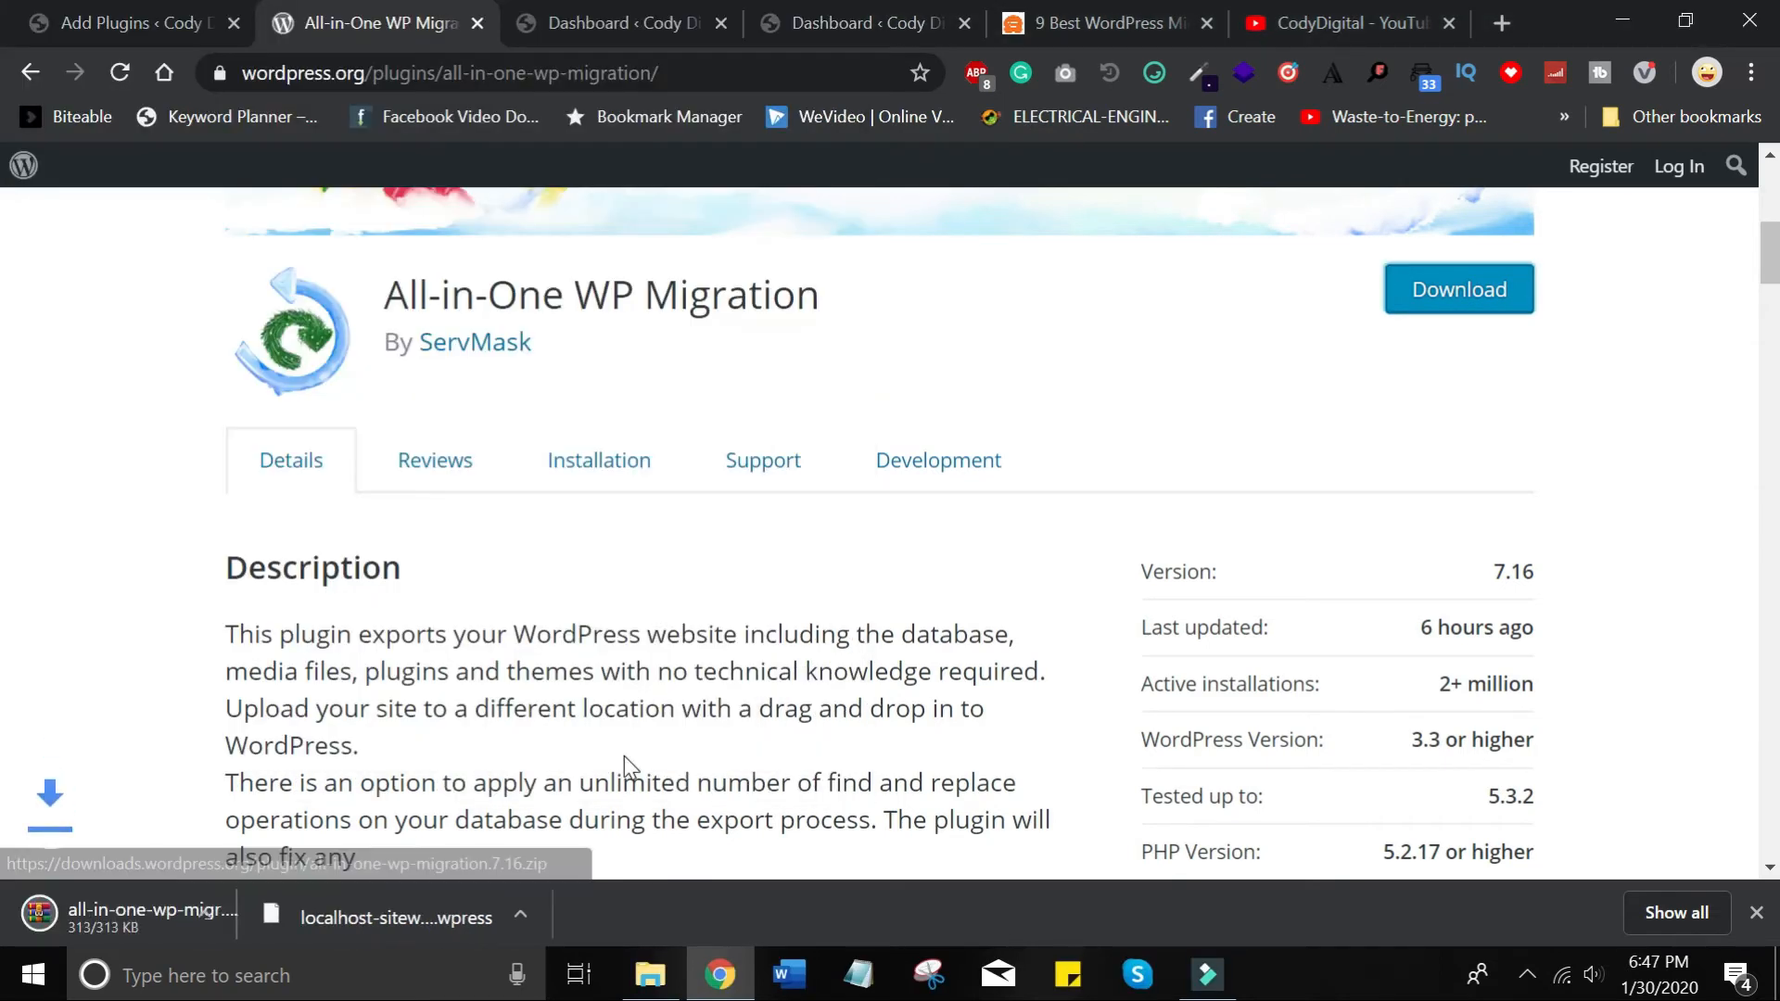
# Upload and install all-in-one-wp-migration.7.16.zip on the live site, and activate the plugin.
pyautogui.hotkey('ctrl', 'shift', 'Tab')
pyautogui.moveTo(183, 922); pyautogui.dragTo(802, 482)
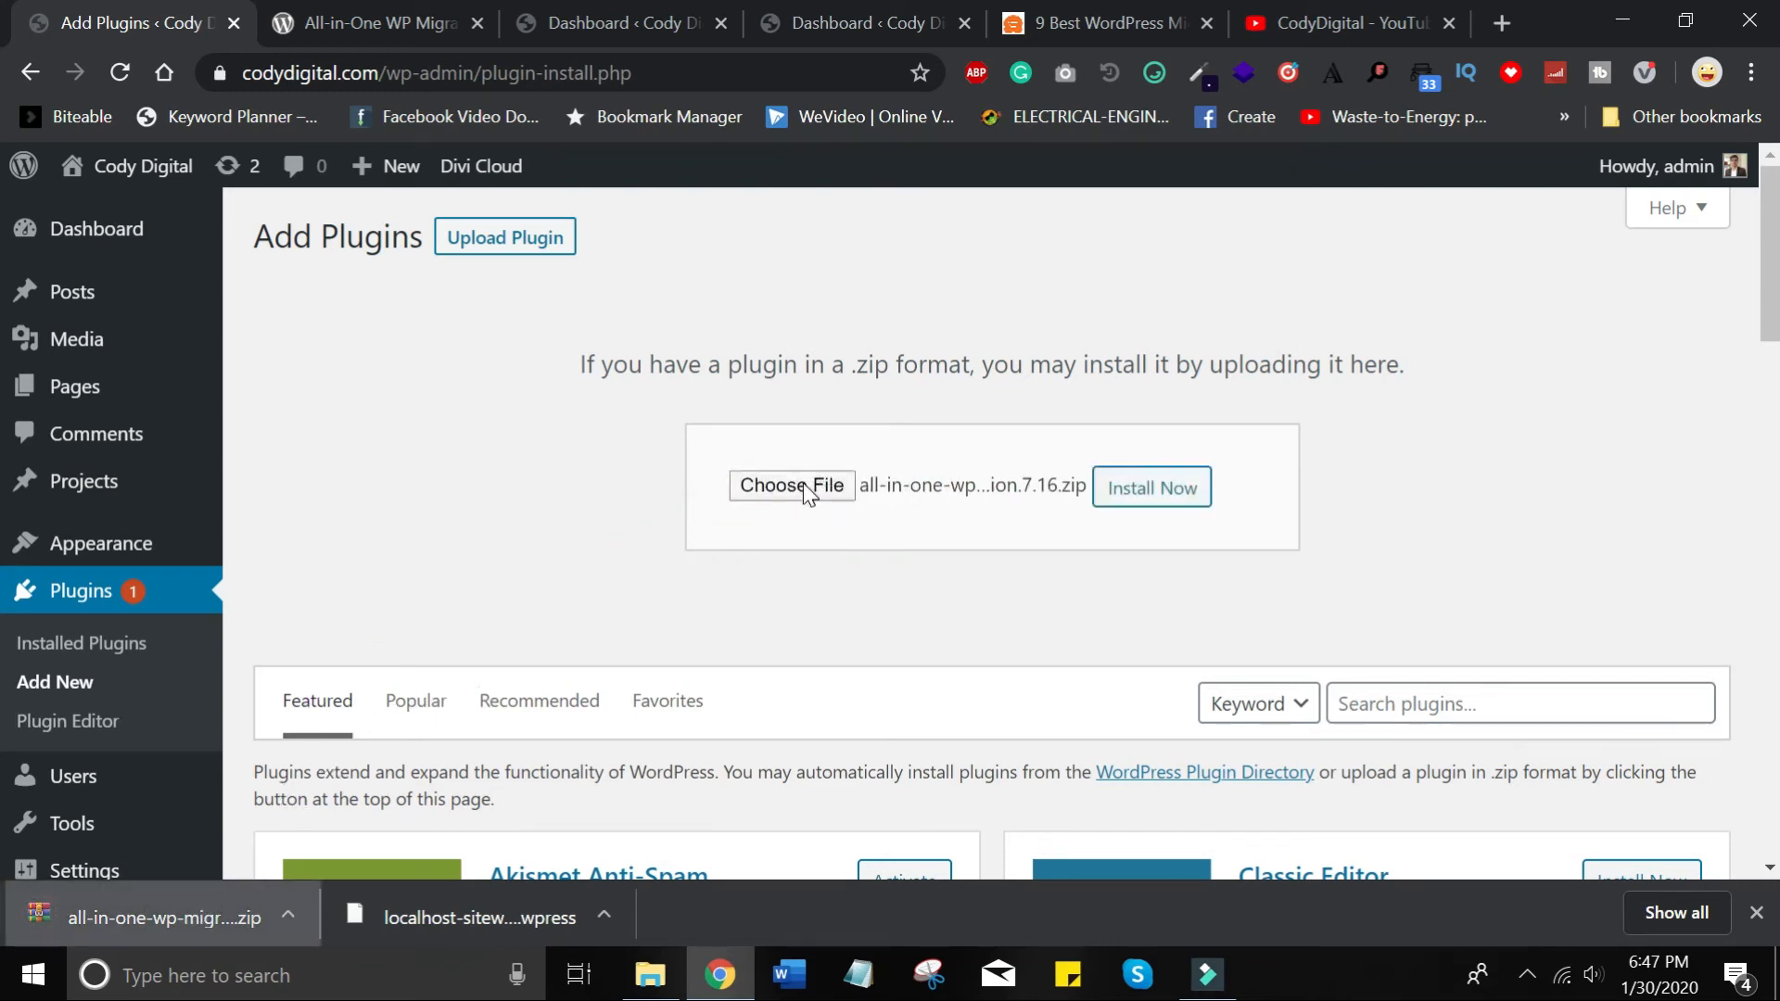
pyautogui.click(1149, 496)
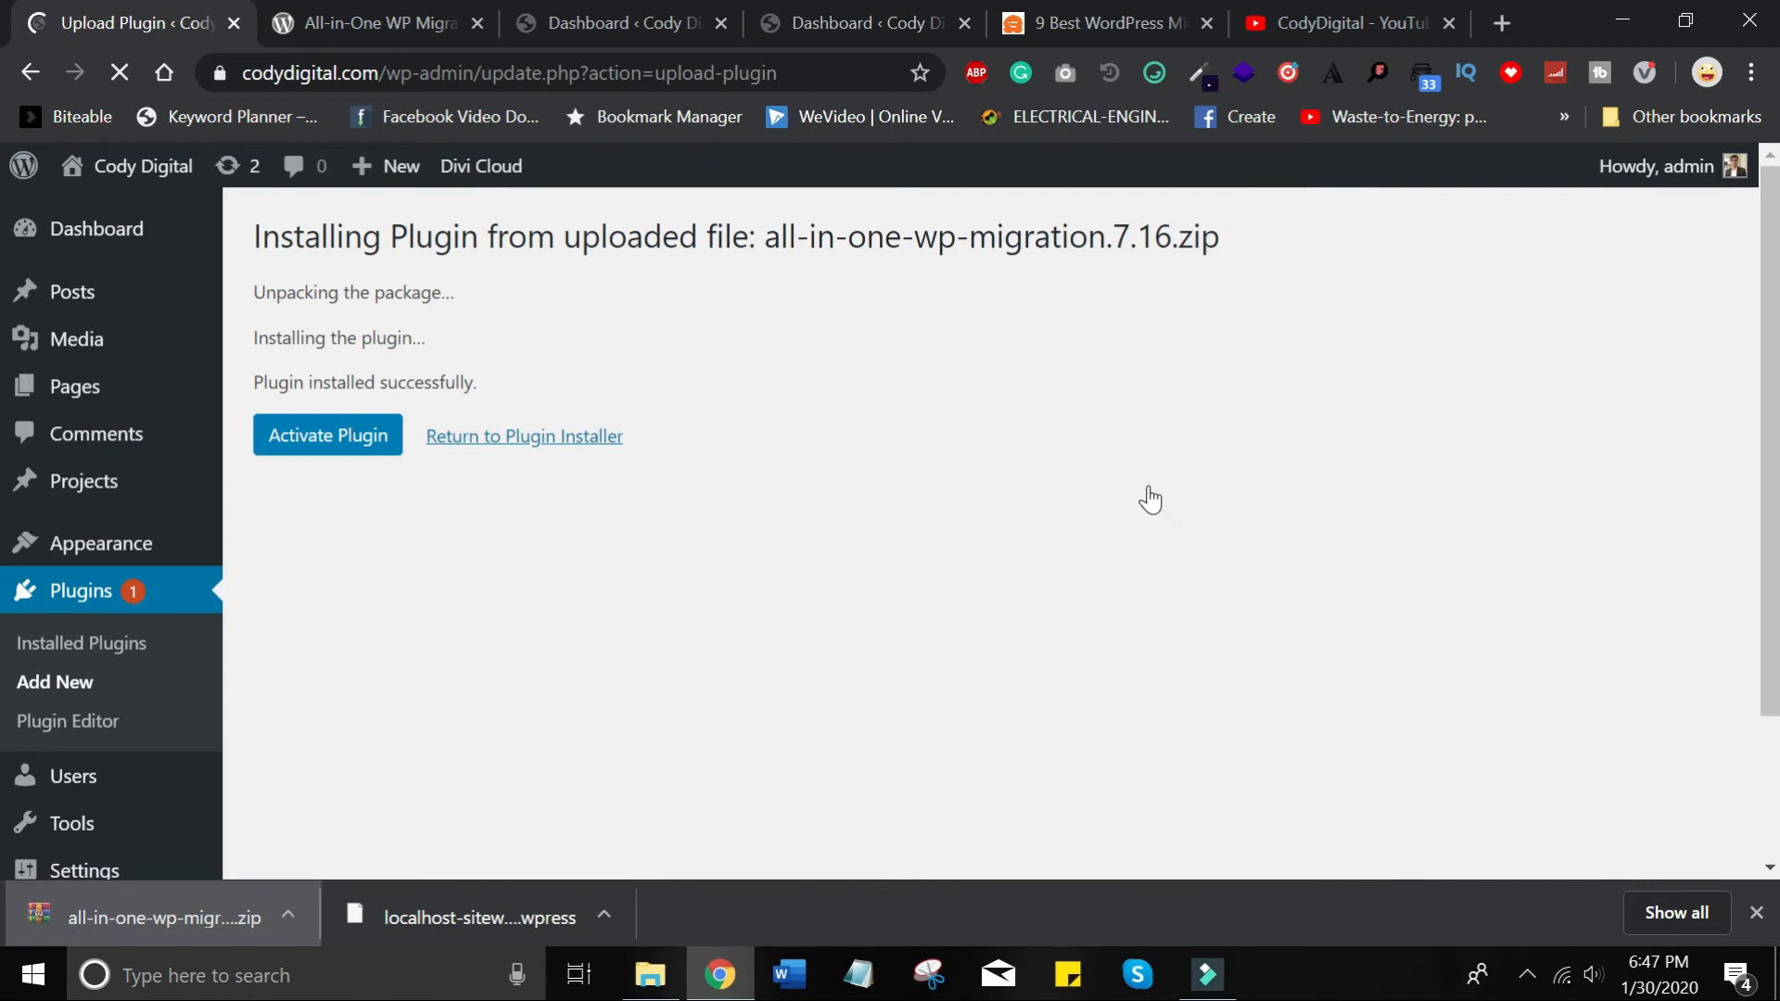
pyautogui.click(325, 444)
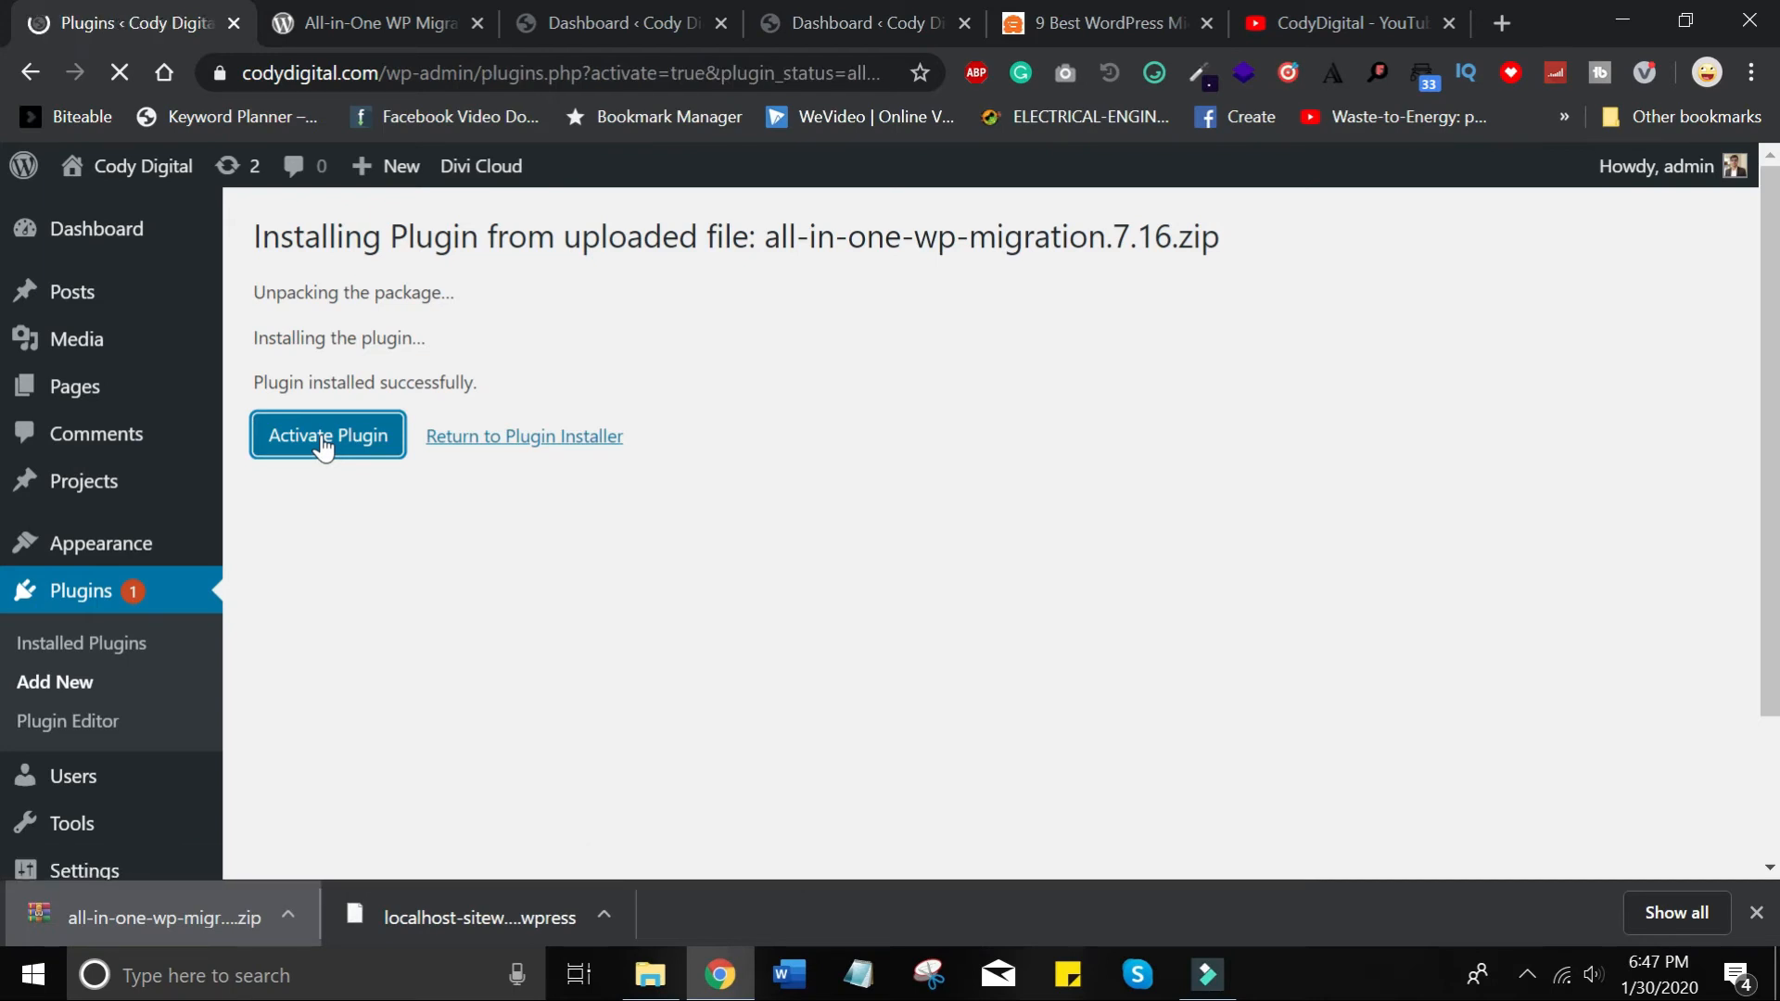
# Open the import page of All-in-One WP Migration on the live site.
pyautogui.scroll(-3, 492, 737)
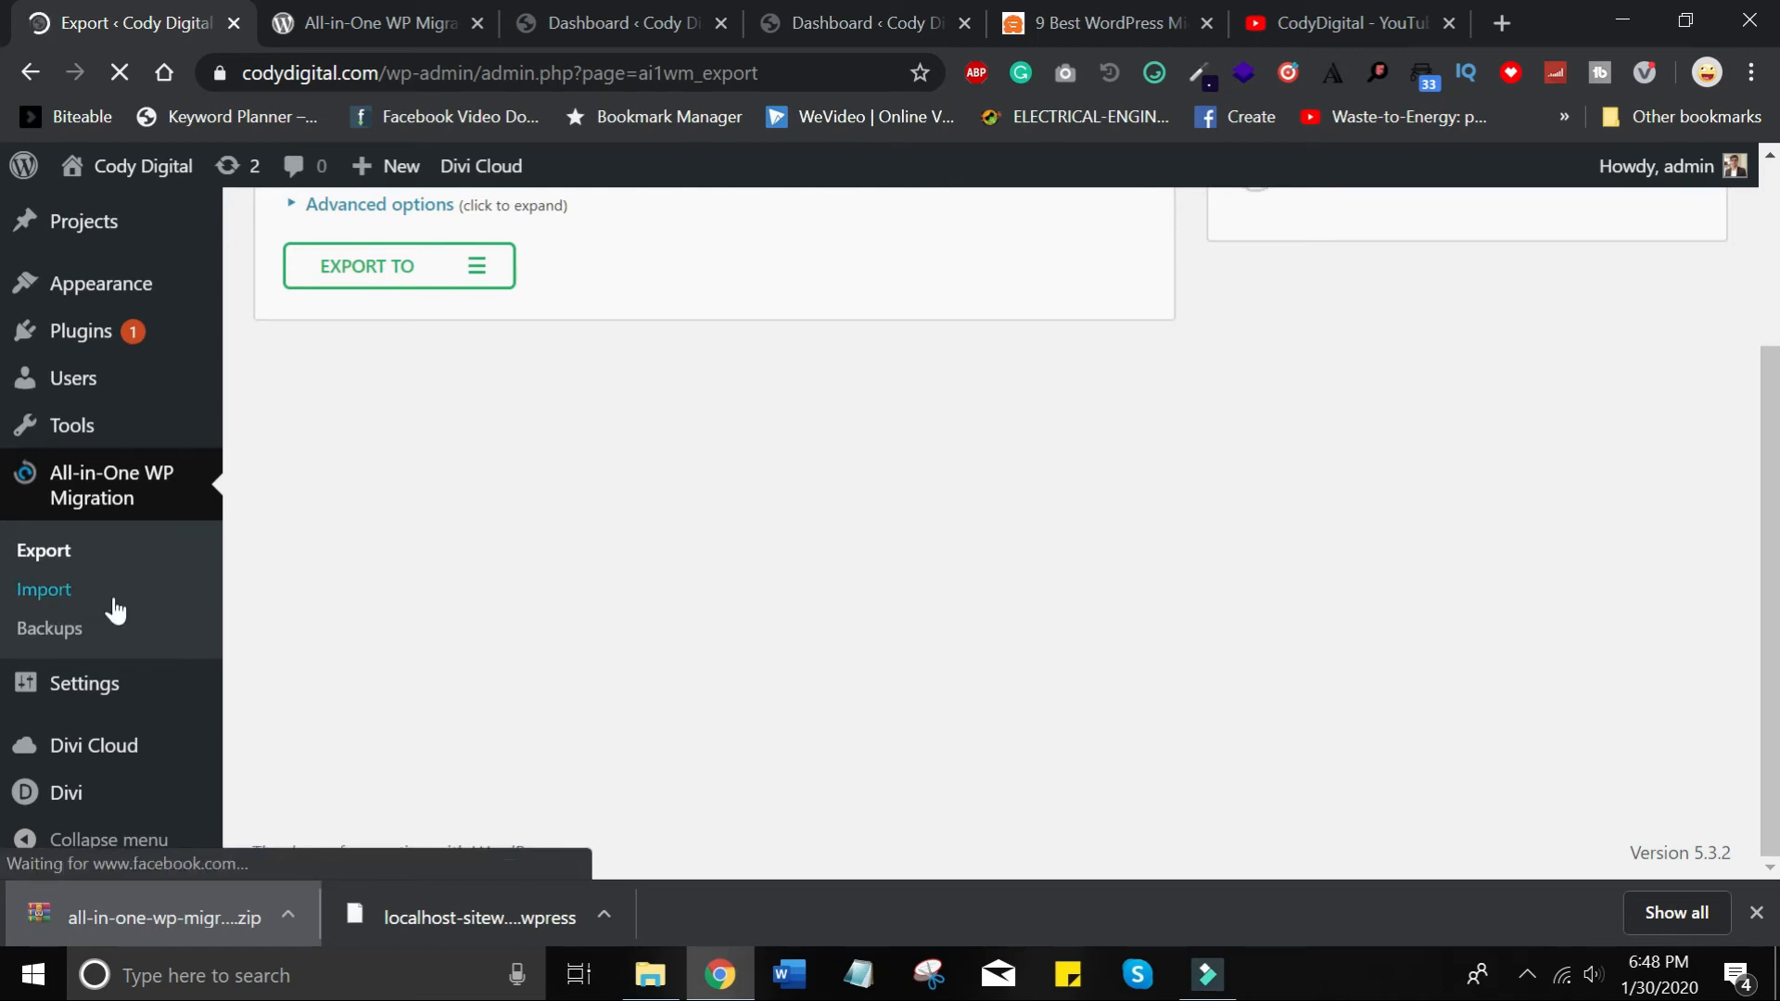
pyautogui.click(48, 598)
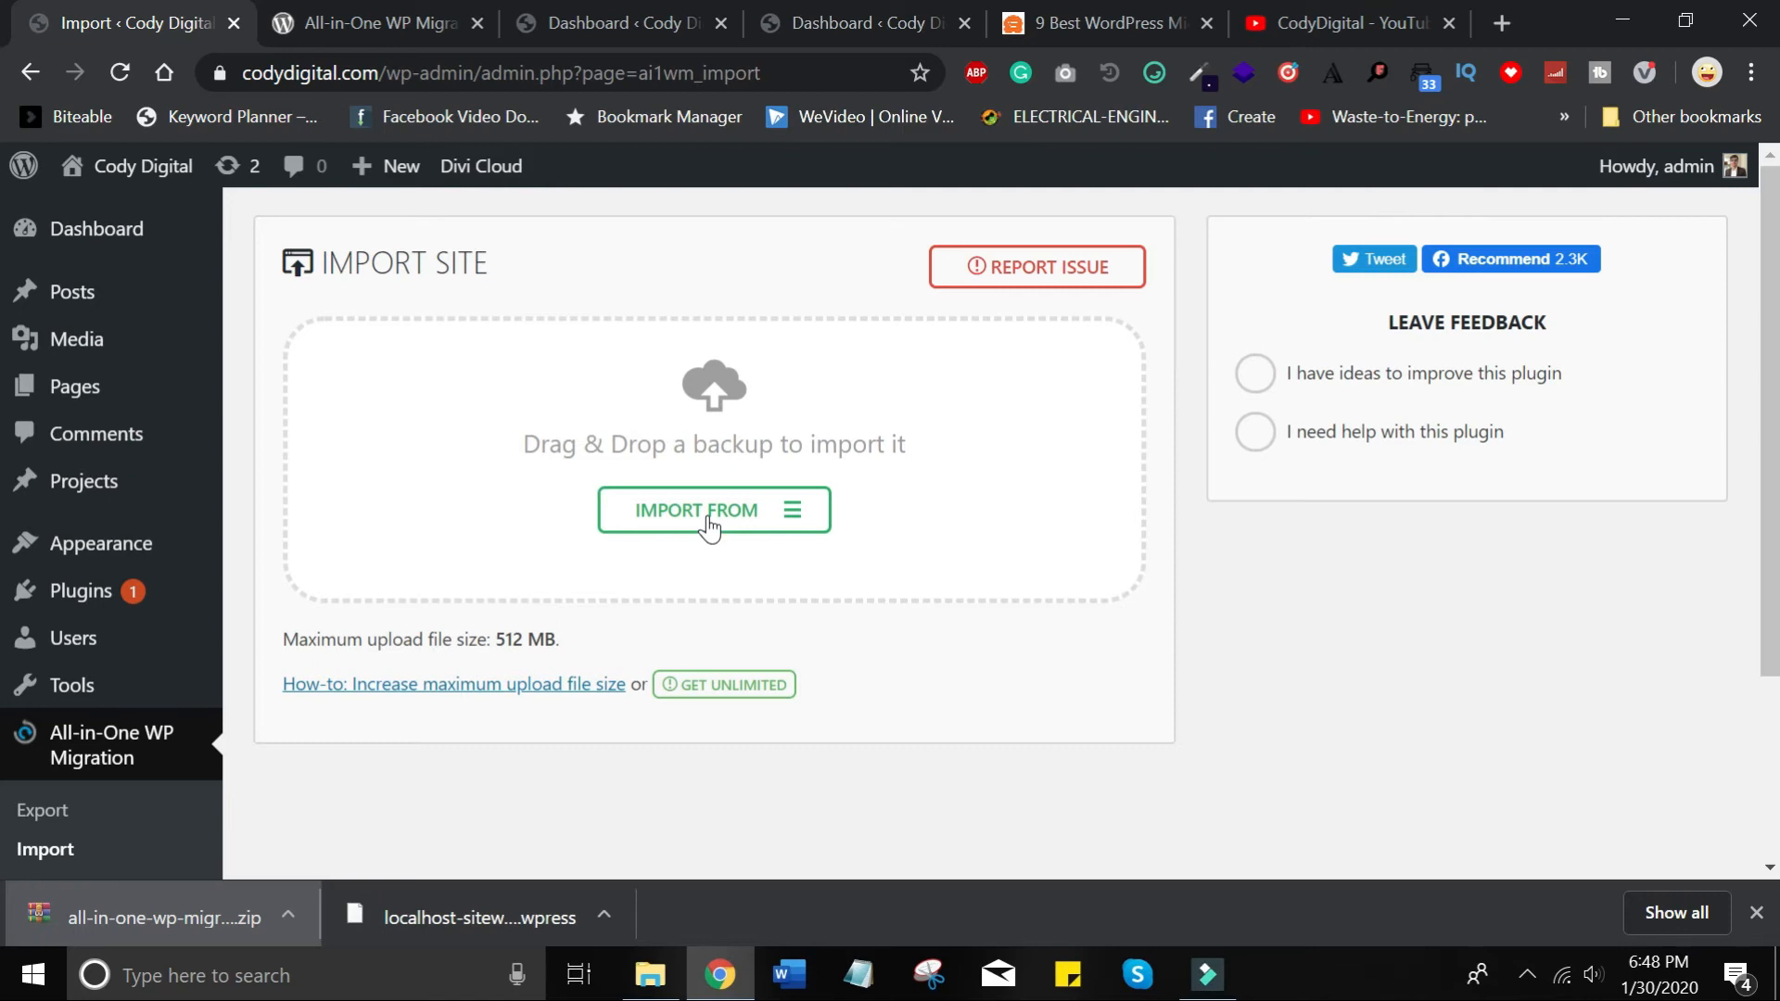
# Open the live site's front end in a separate tab and look through the current coming-soon page.
pyautogui.moveTo(127, 183)
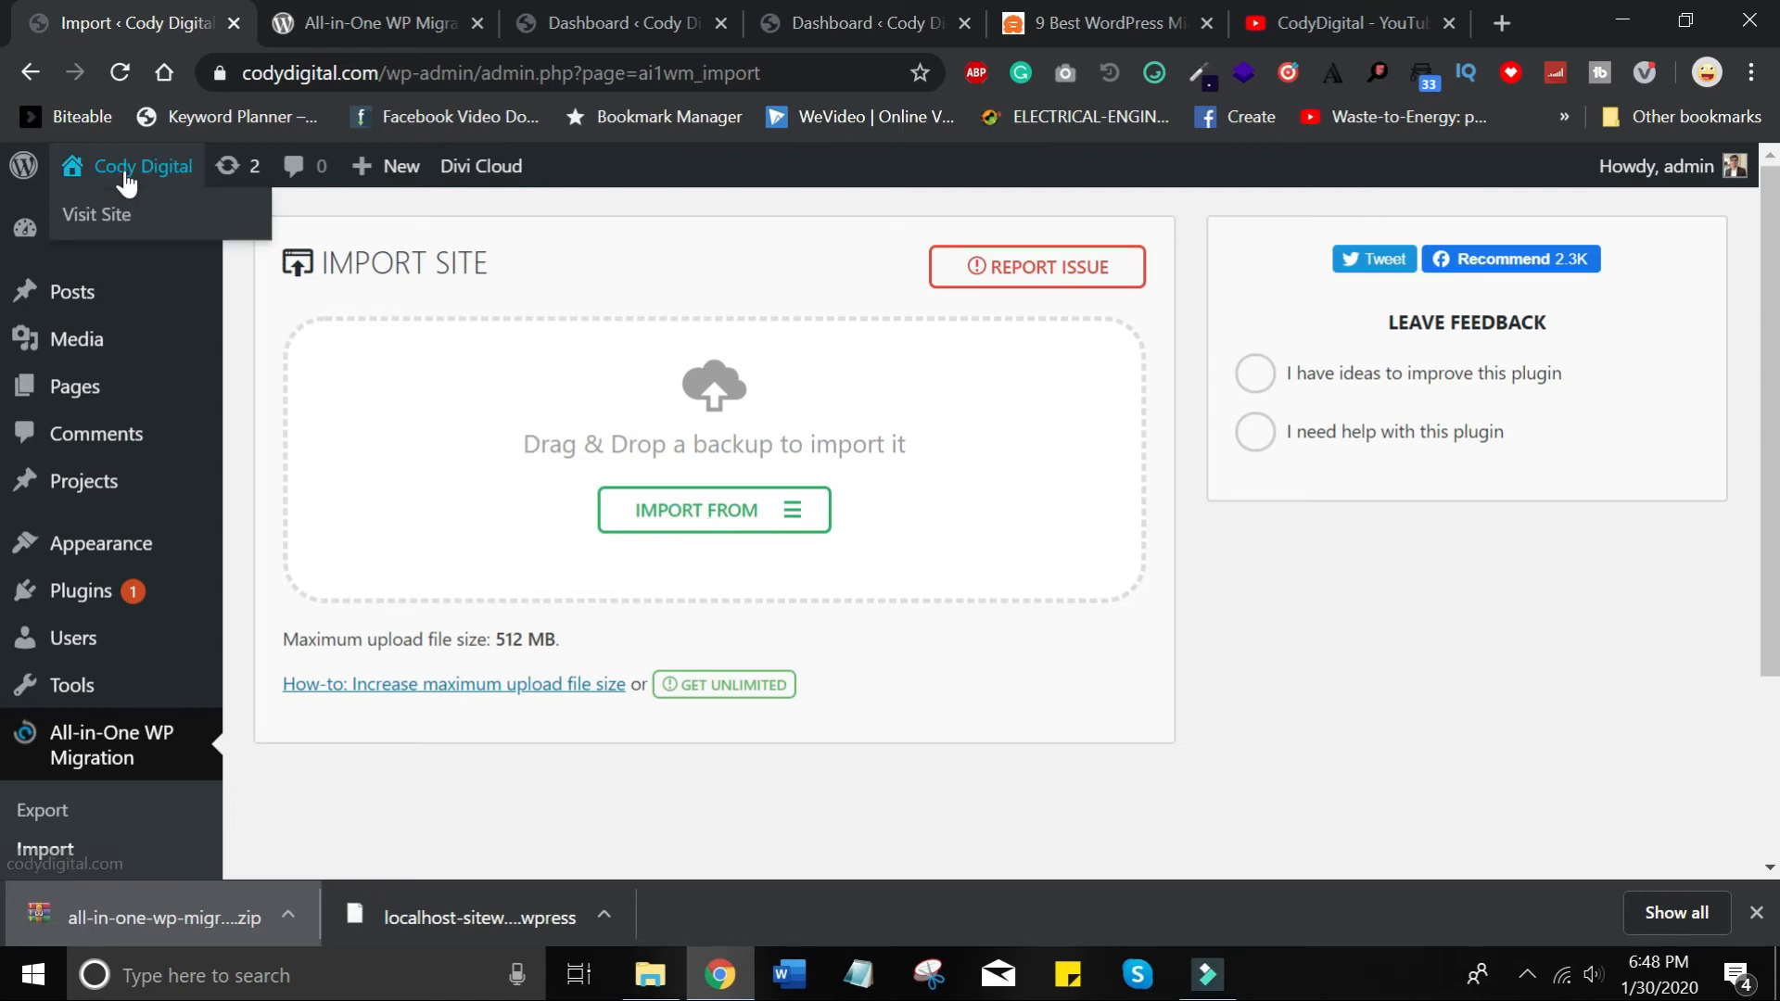
pyautogui.rightClick(115, 217)
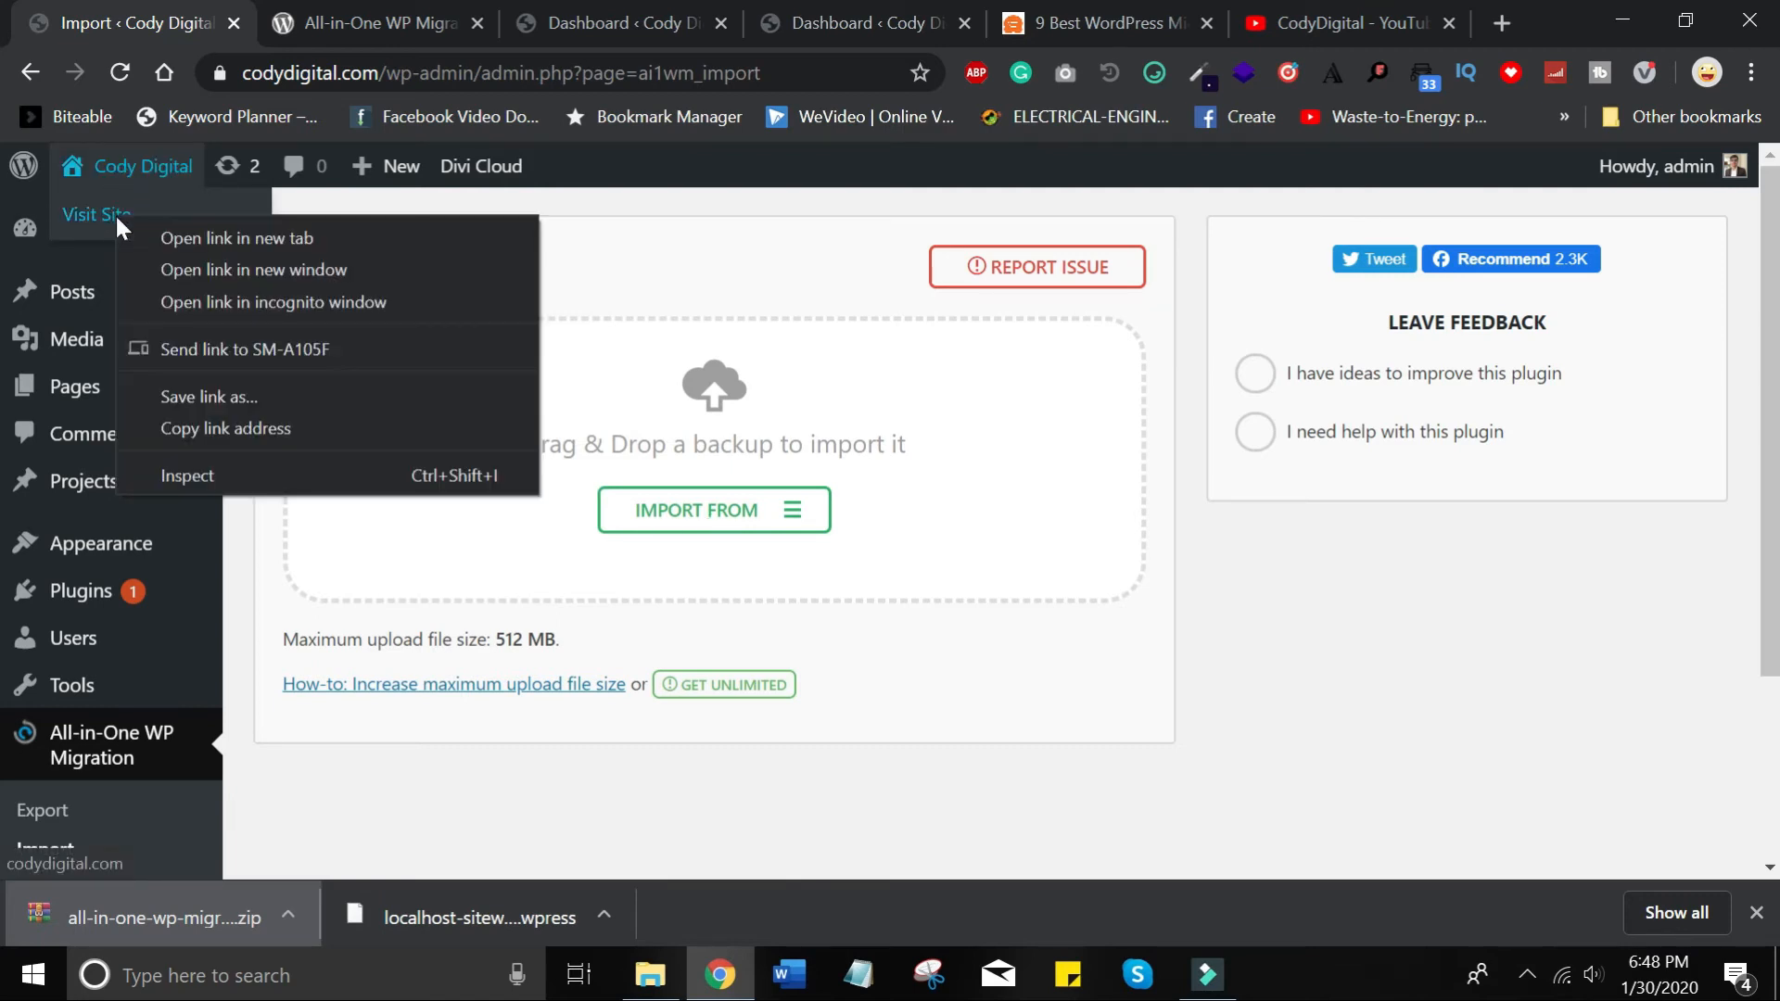
pyautogui.click(164, 237)
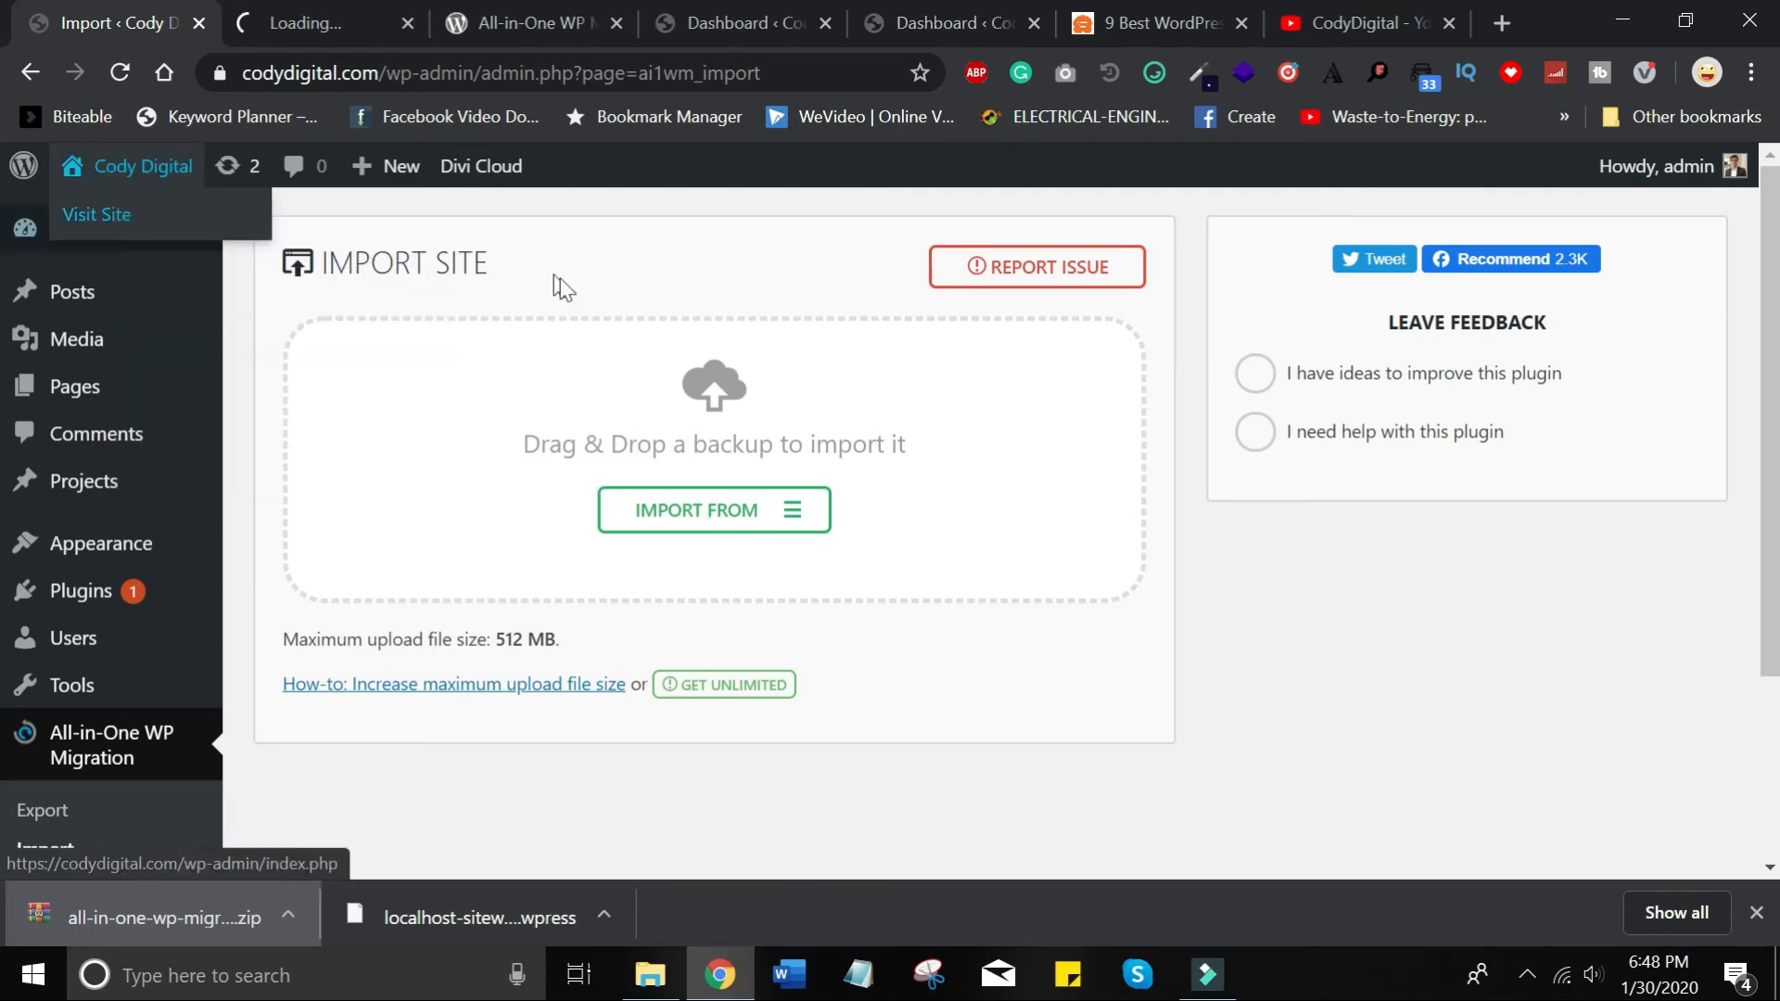
pyautogui.click(329, 11)
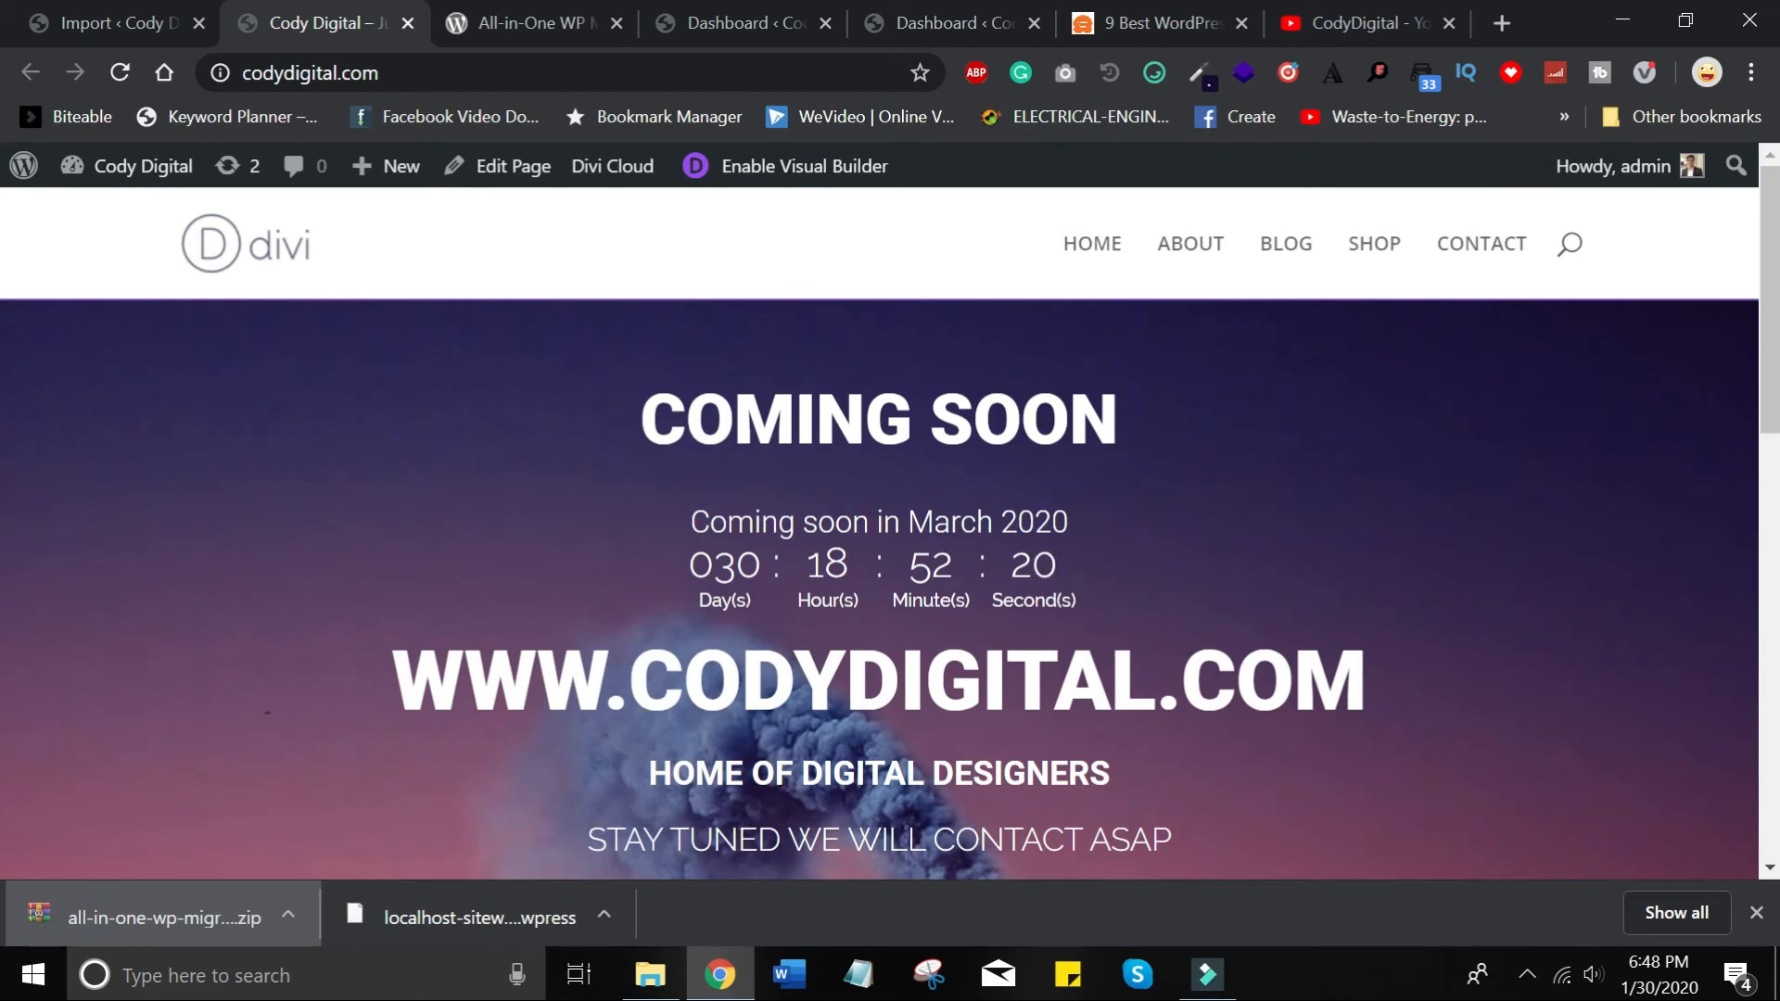
pyautogui.scroll(-10, 859, 393)
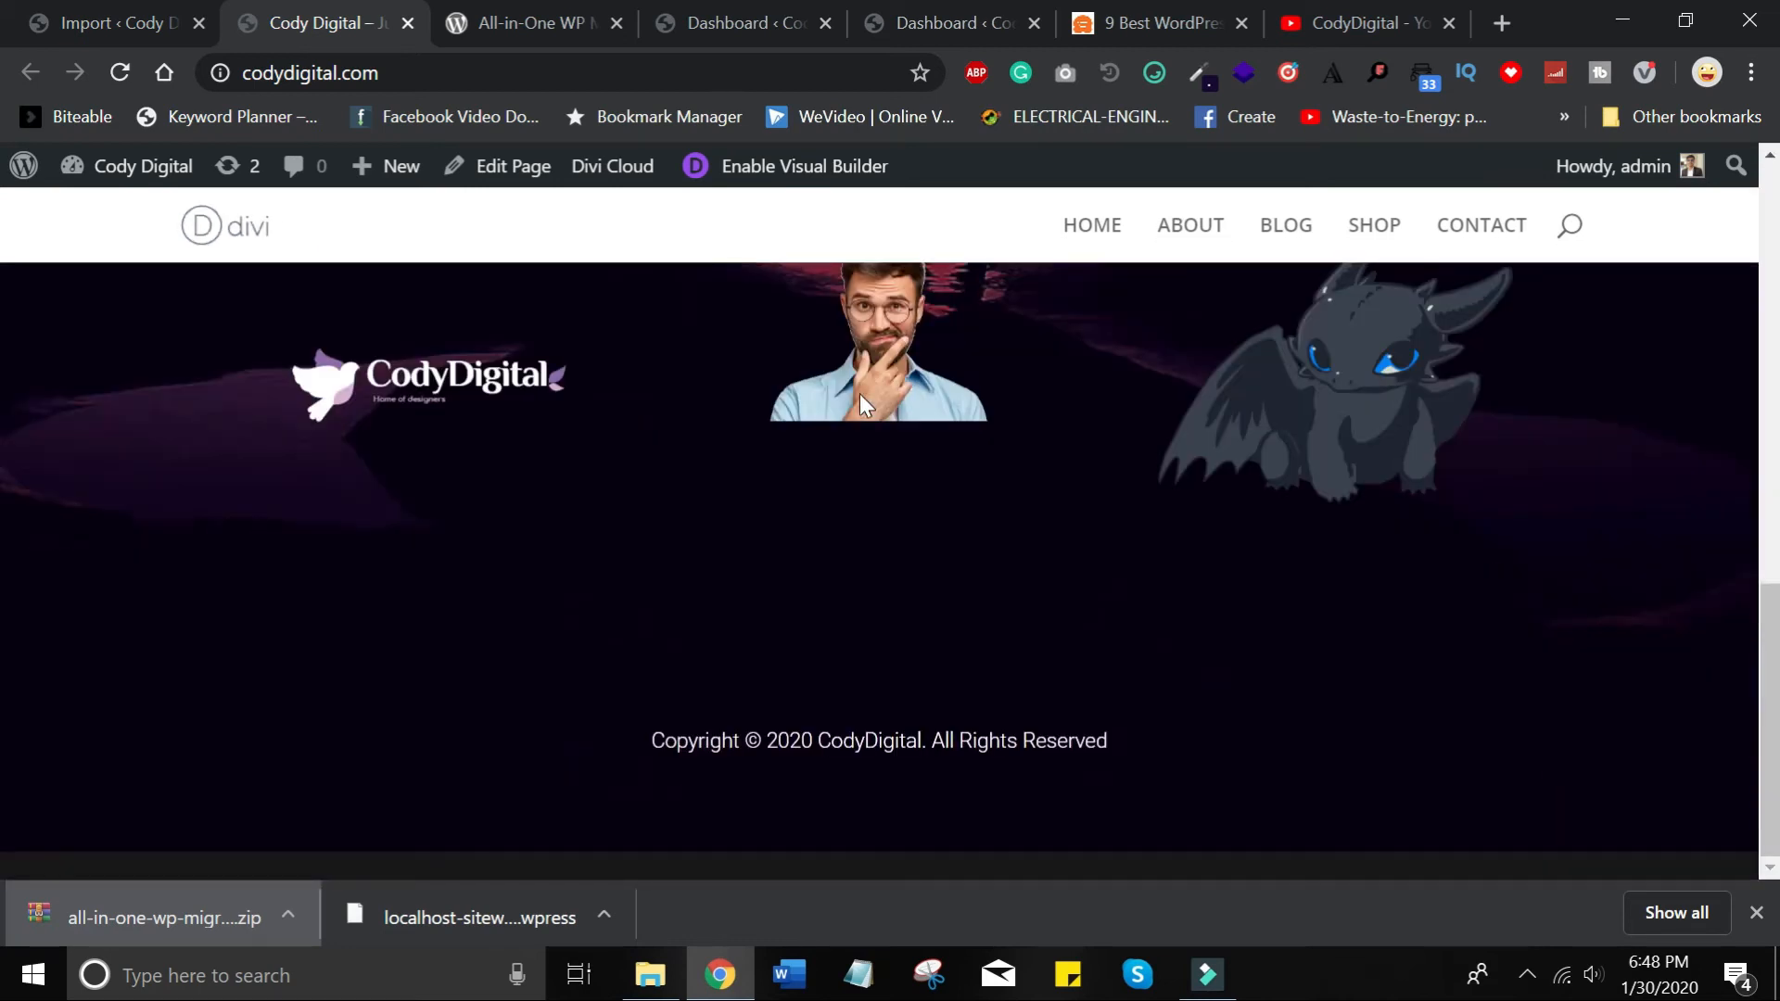
pyautogui.scroll(9, 859, 393)
pyautogui.scroll(1, 860, 393)
pyautogui.scroll(-15, 859, 393)
pyautogui.scroll(15, 860, 393)
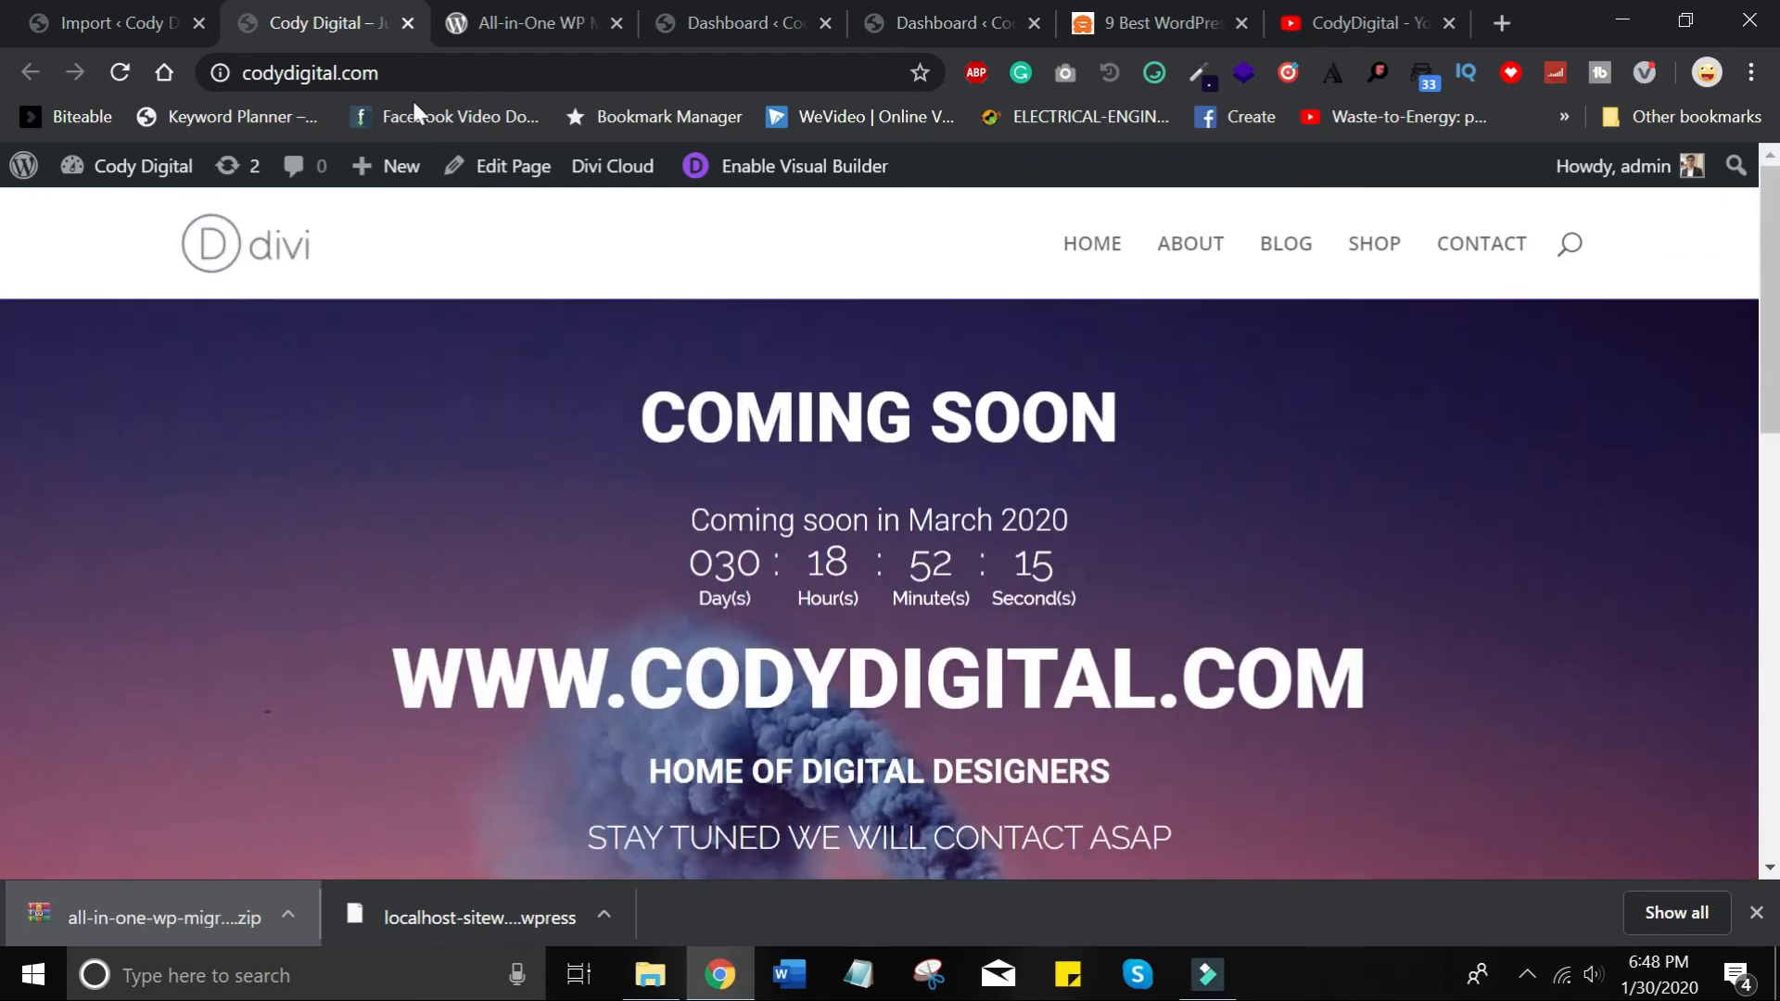
# Import the localhost-siteweb WPRESS file from the migration folder into the live site, accepting the overwrite and finishing the import.
pyautogui.click(127, 13)
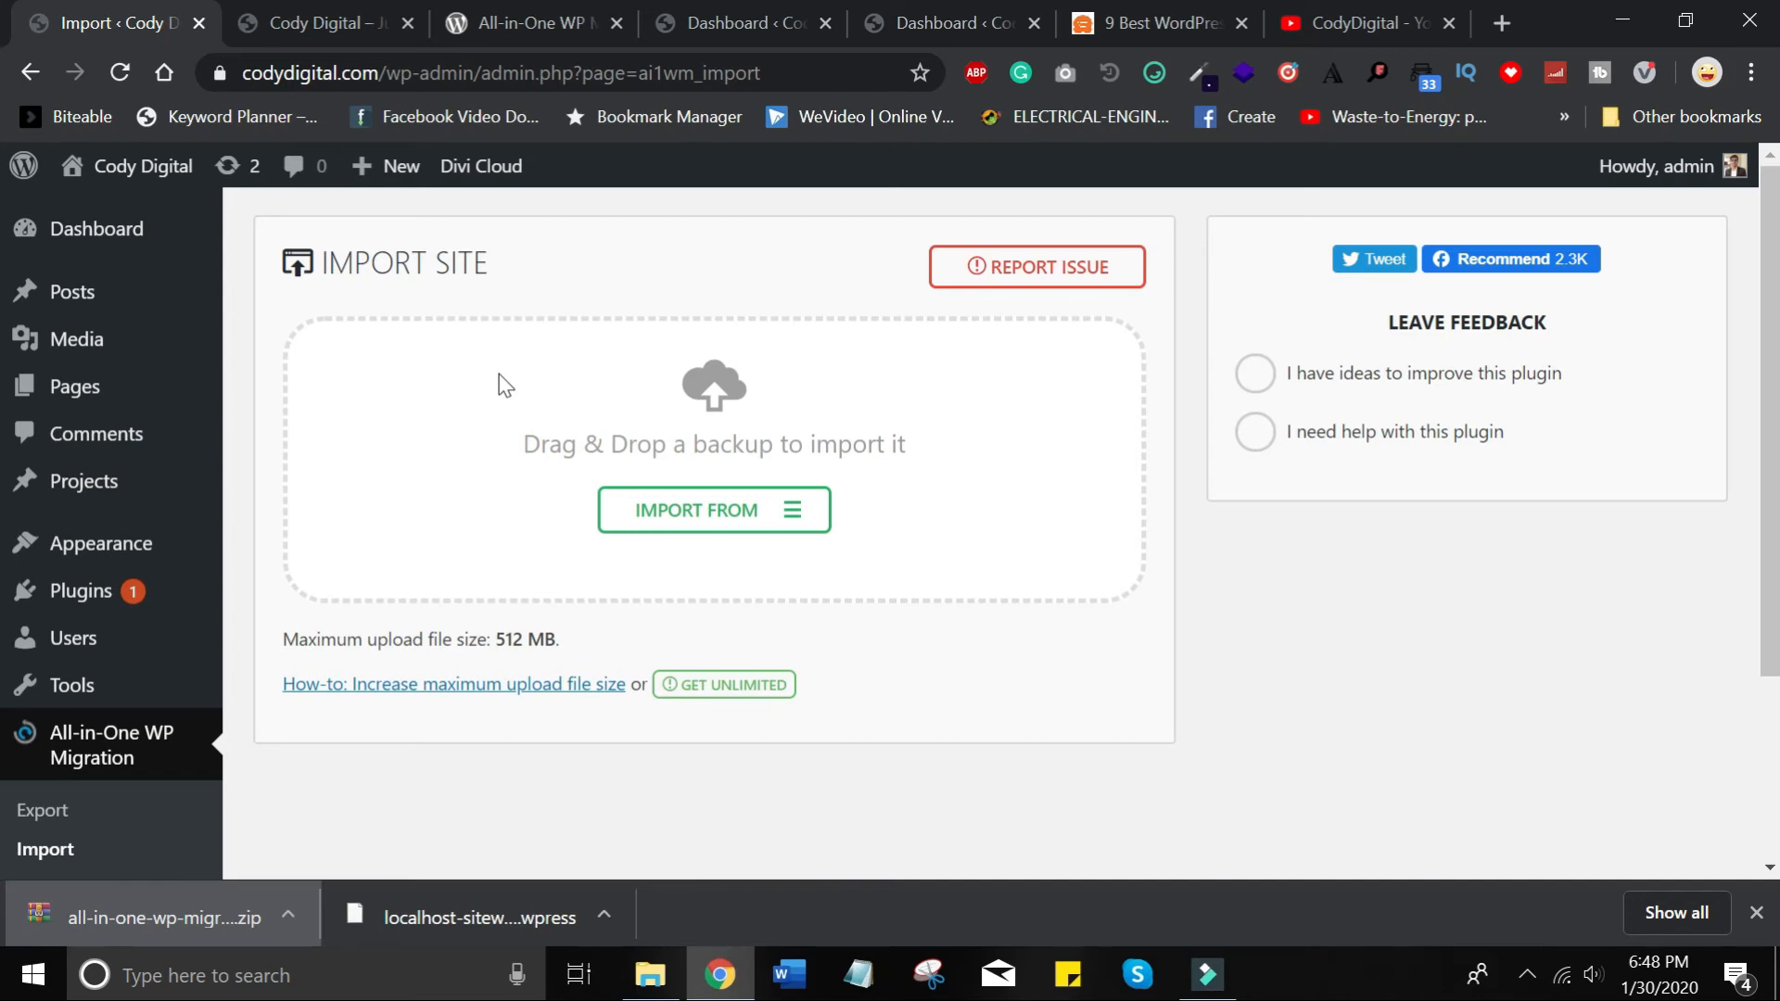
pyautogui.click(792, 511)
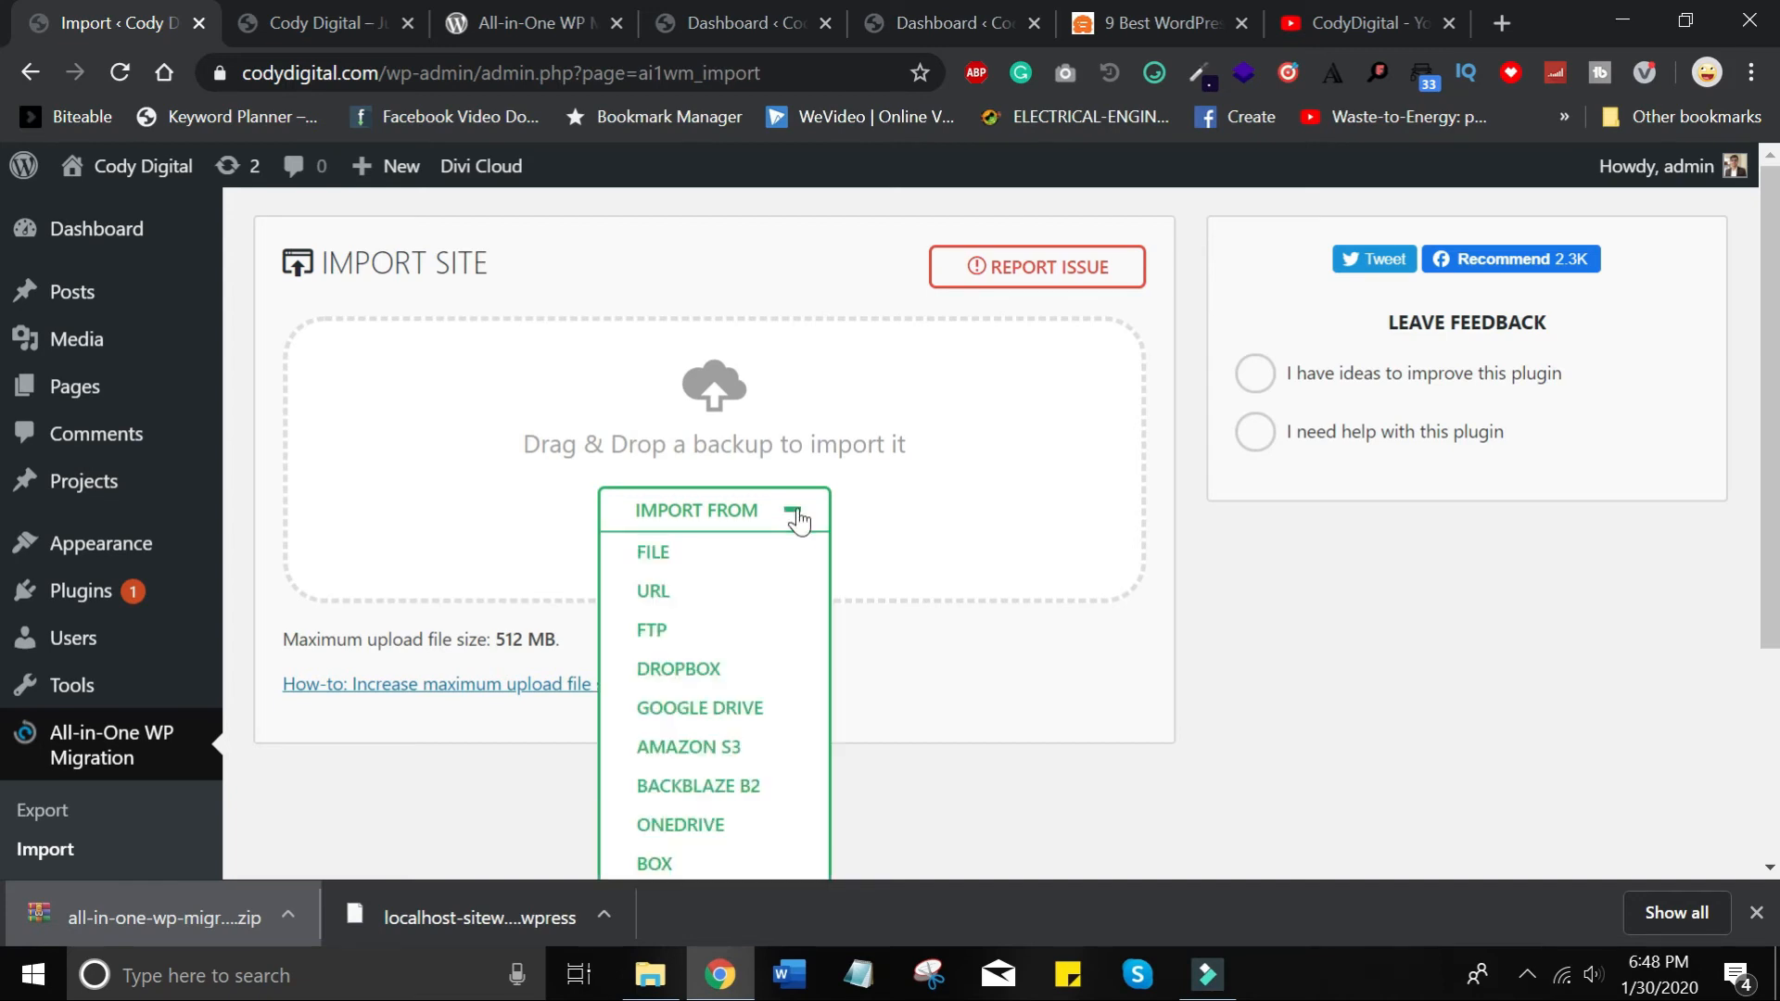
pyautogui.click(707, 556)
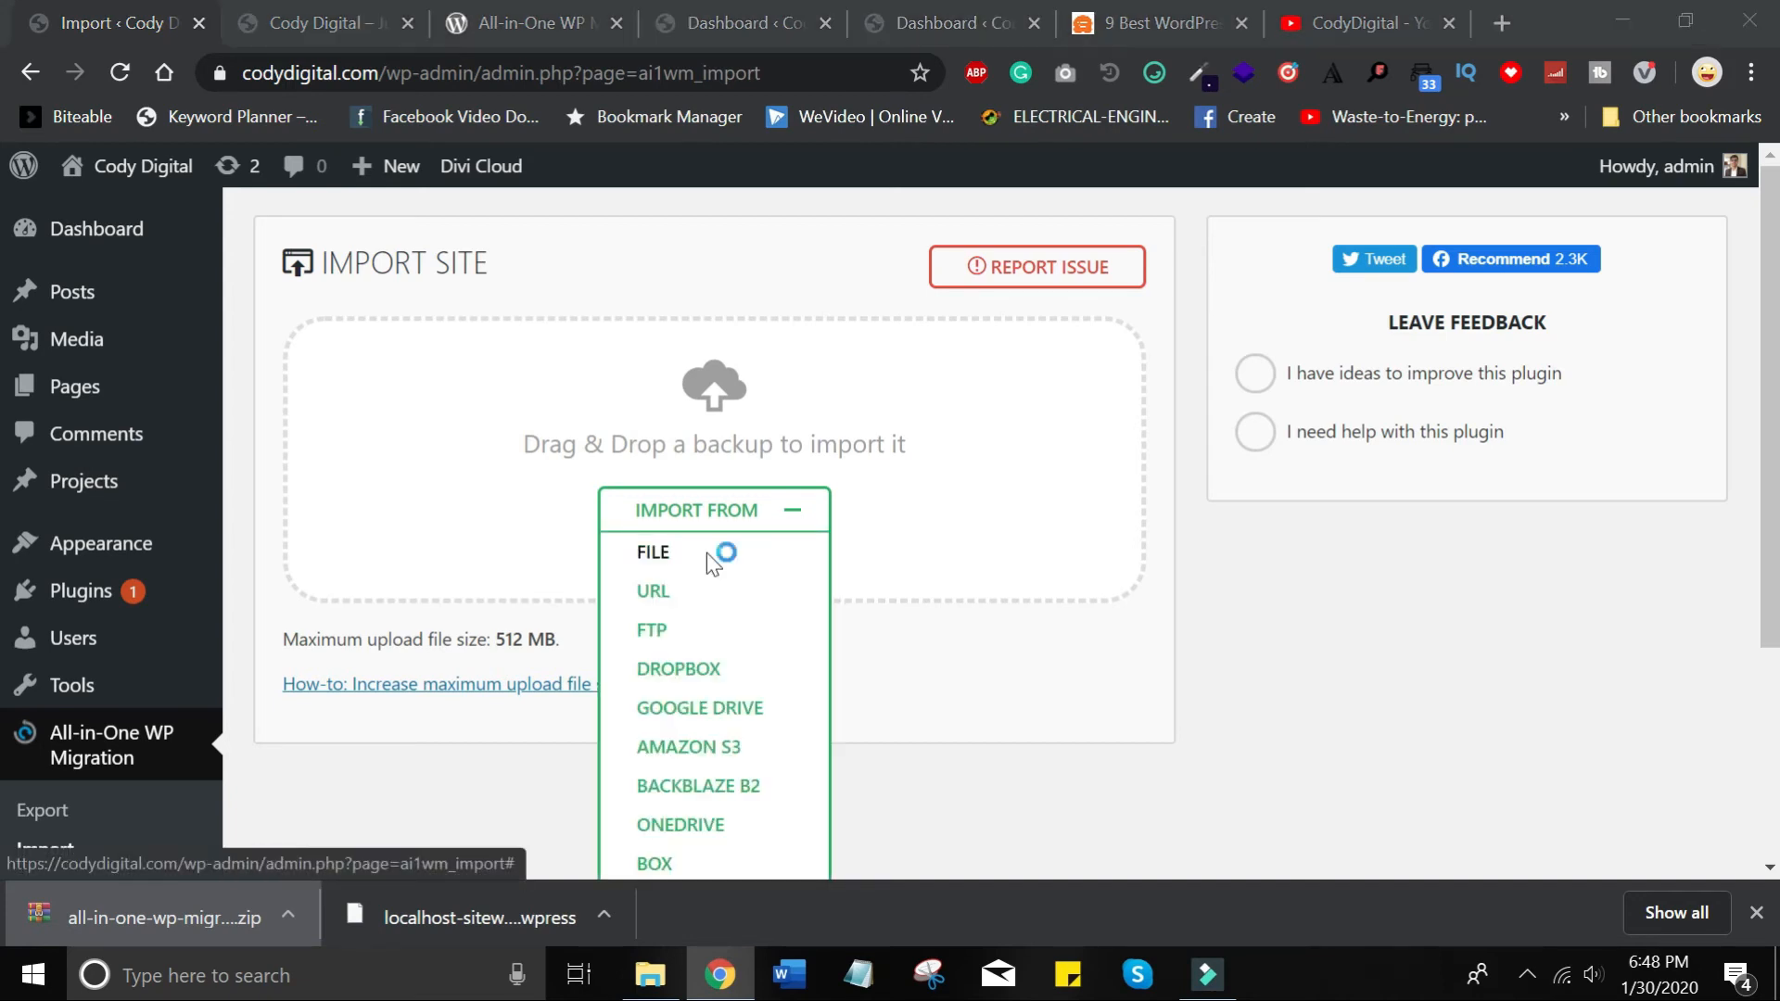
pyautogui.click(419, 226)
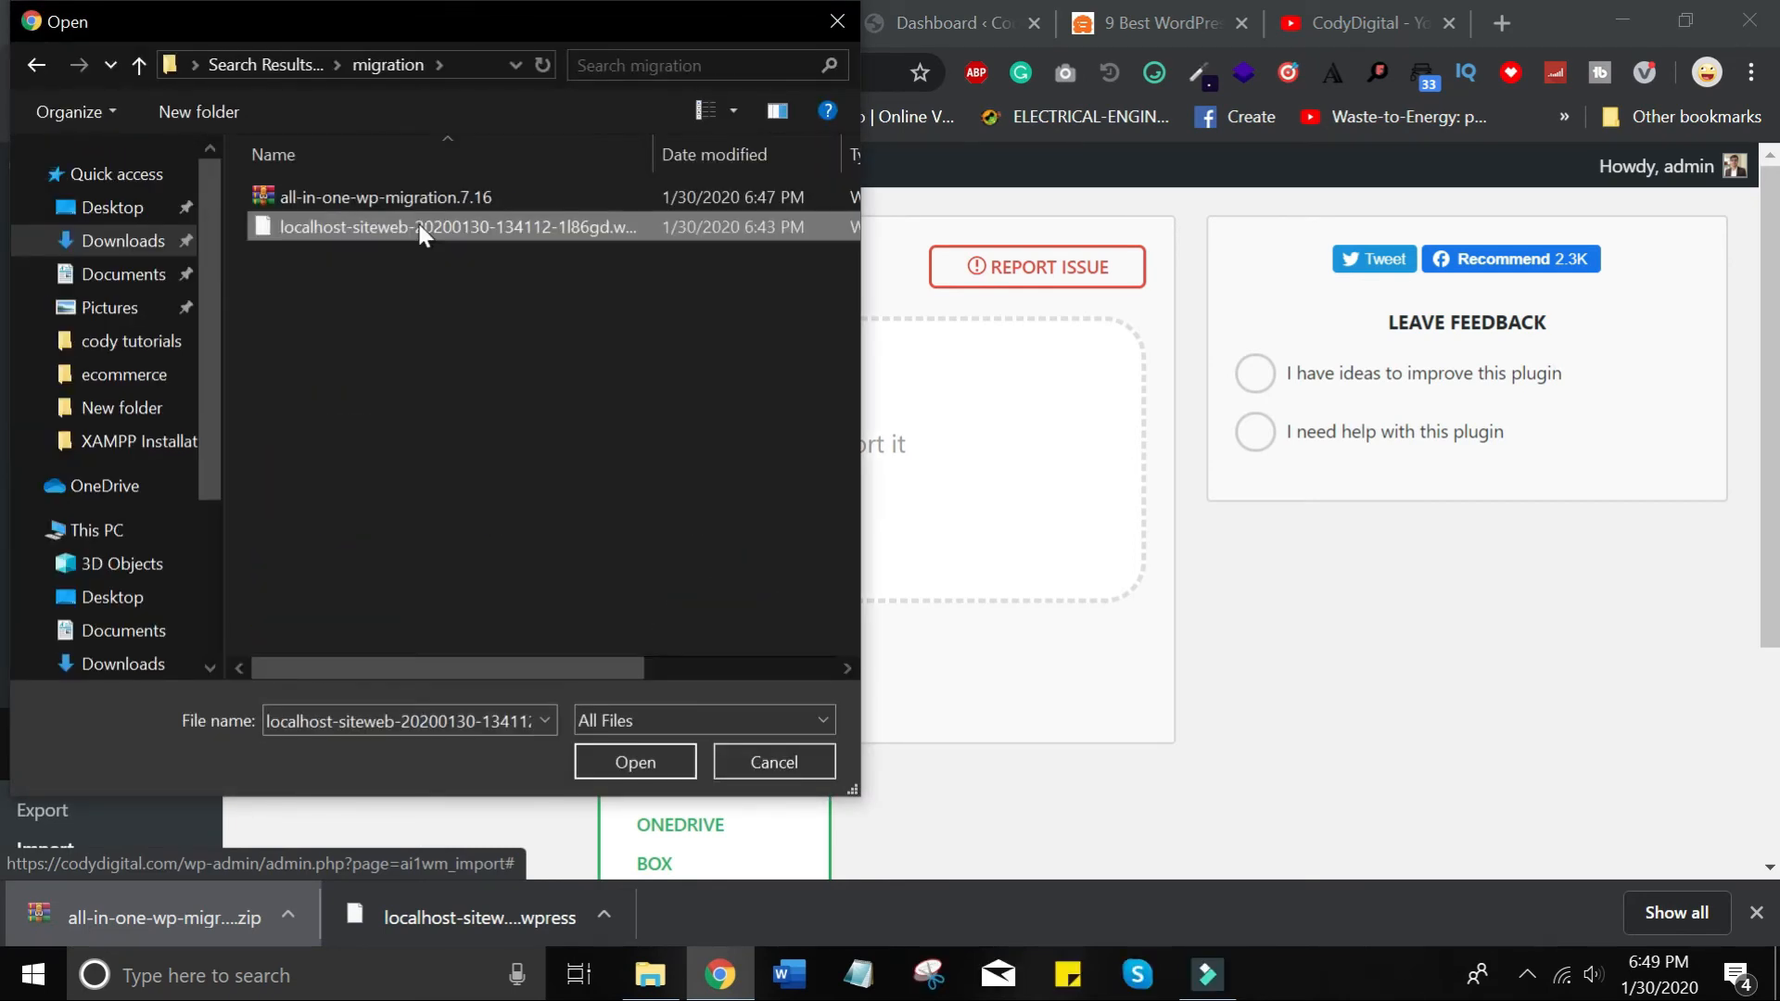
pyautogui.click(634, 762)
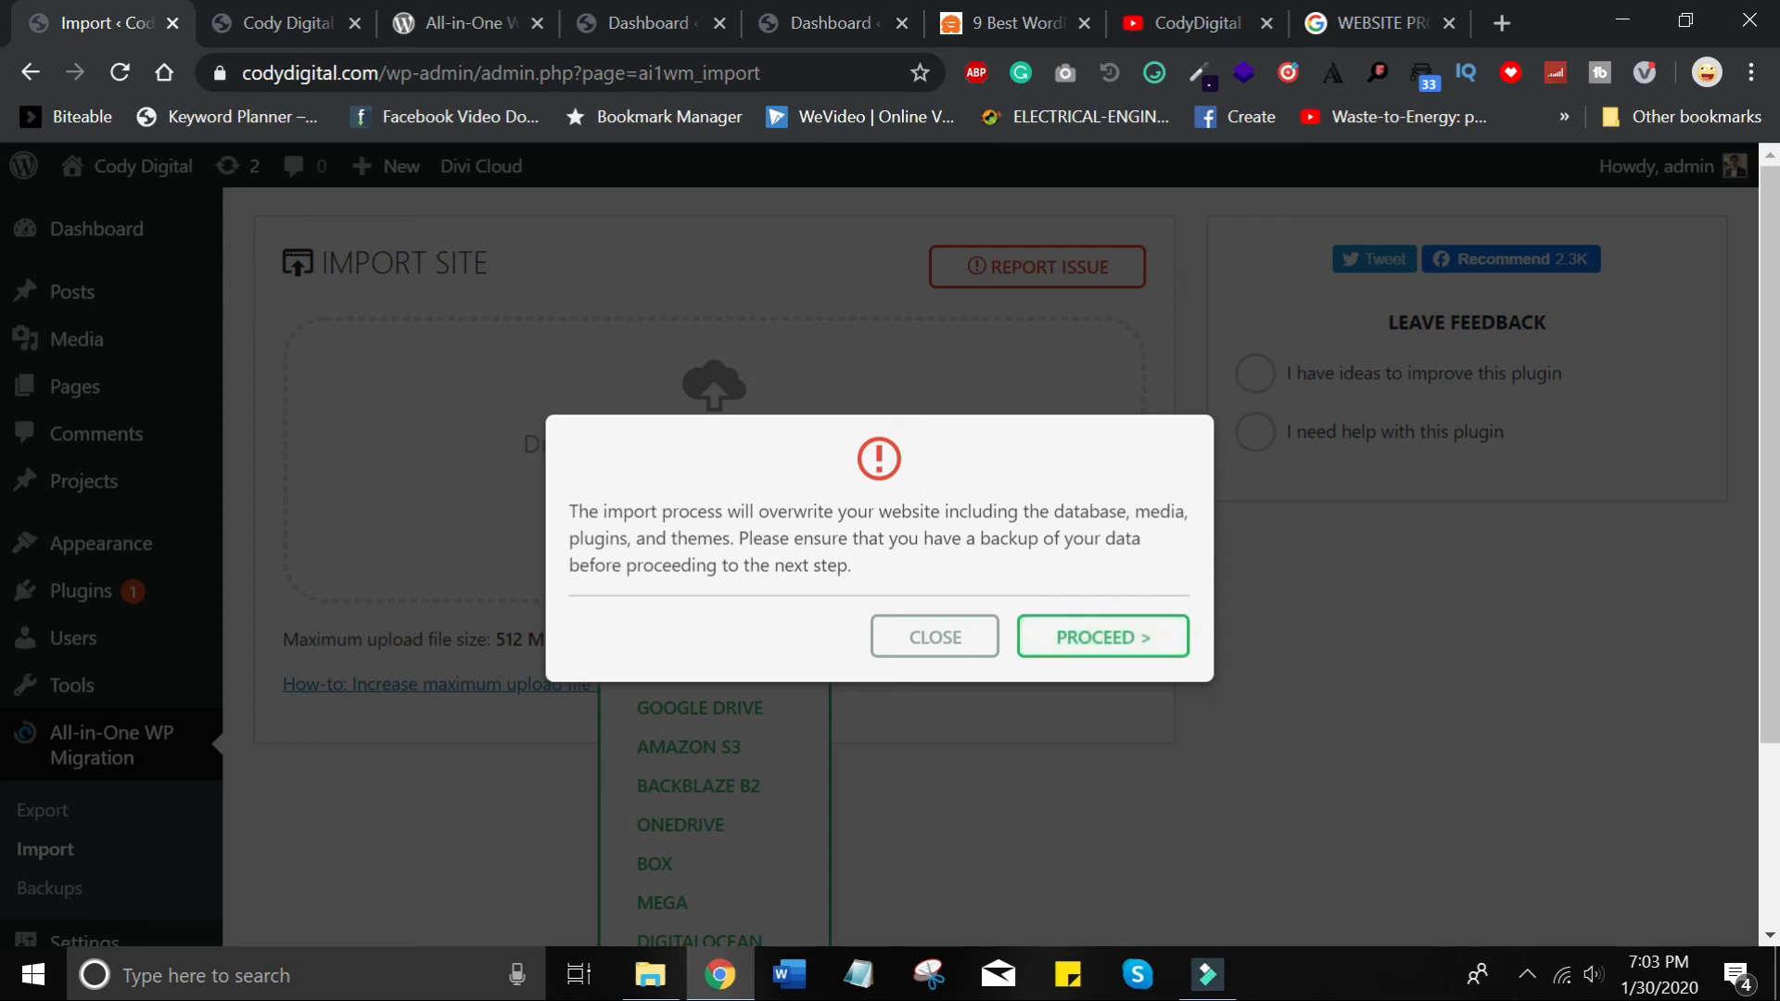
pyautogui.click(1099, 642)
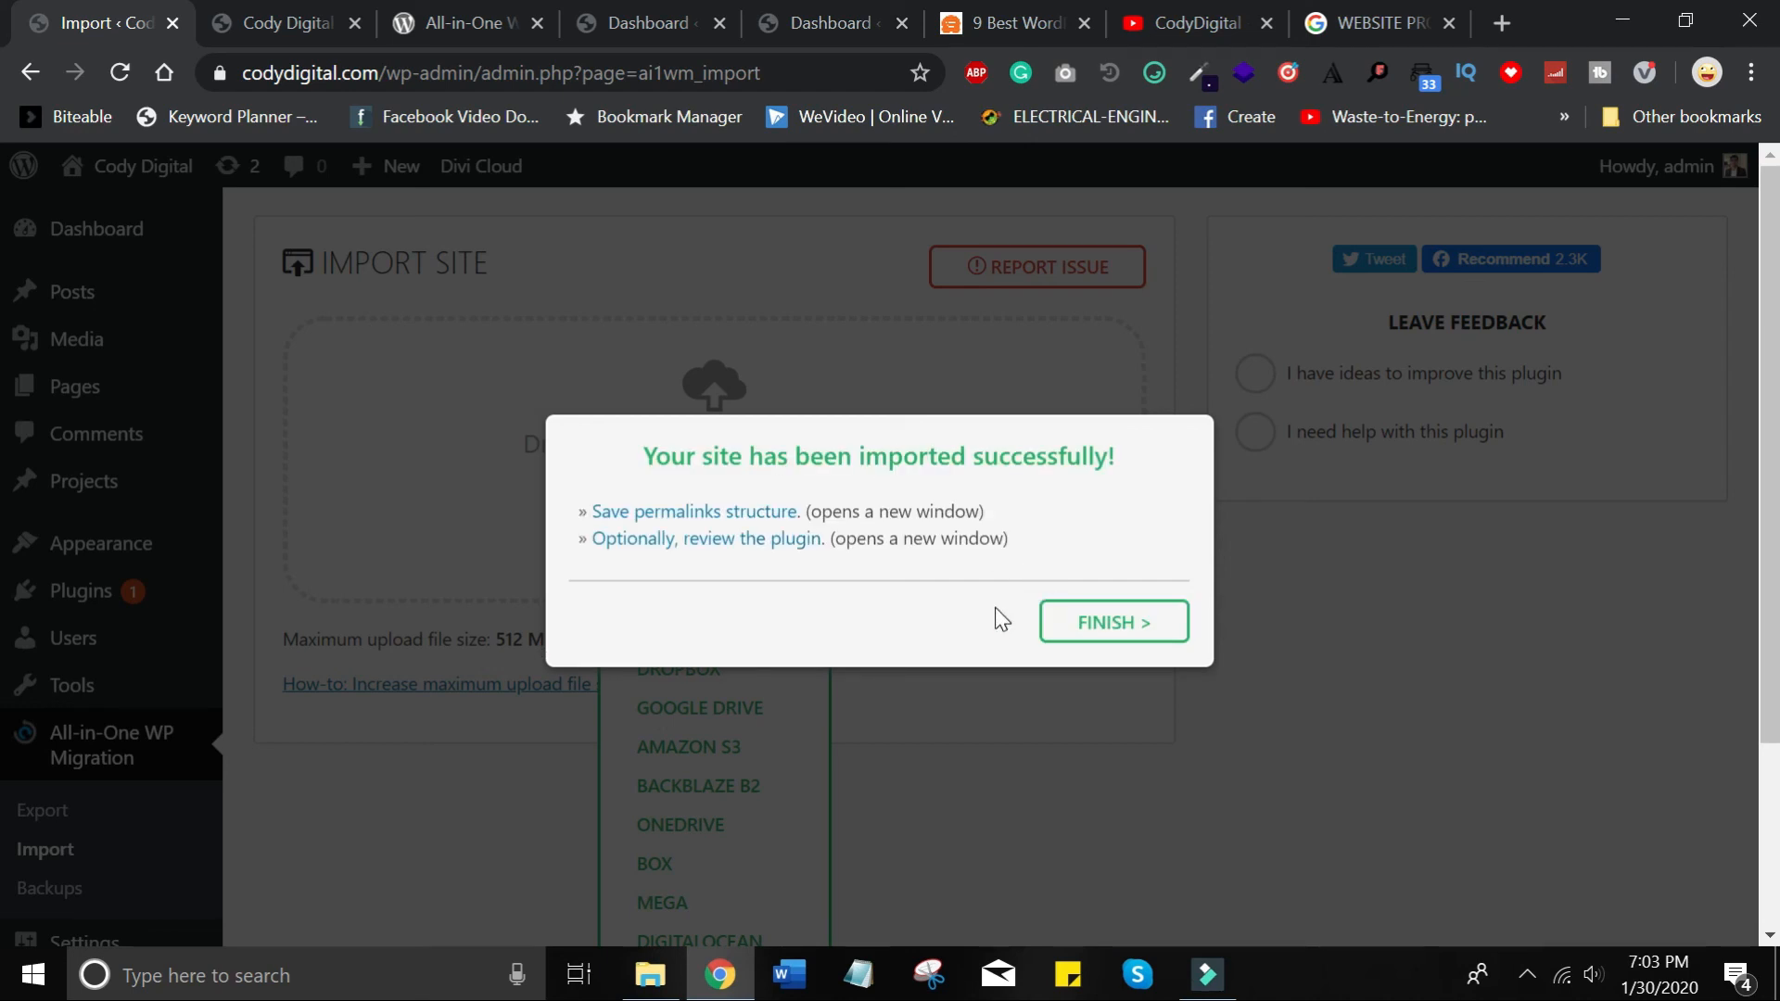
pyautogui.click(1075, 623)
# Visit the live site's front end from its dashboard to check the imported website.
pyautogui.moveTo(108, 191)
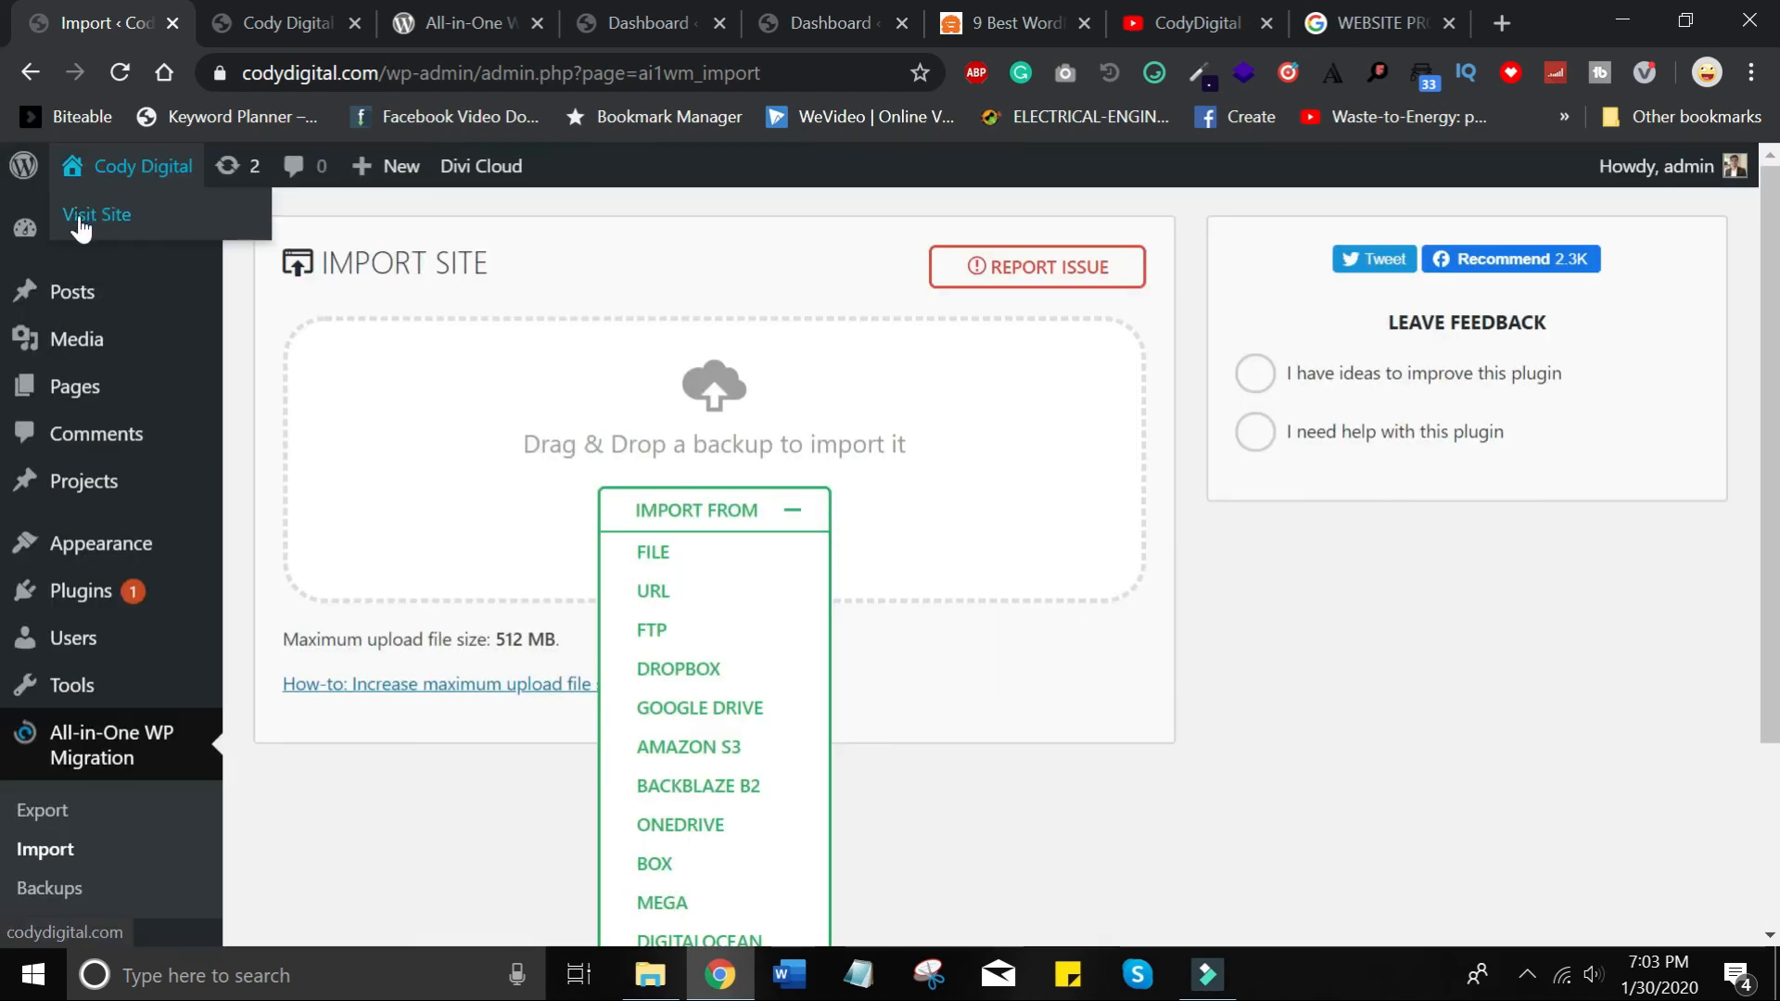
pyautogui.click(81, 223)
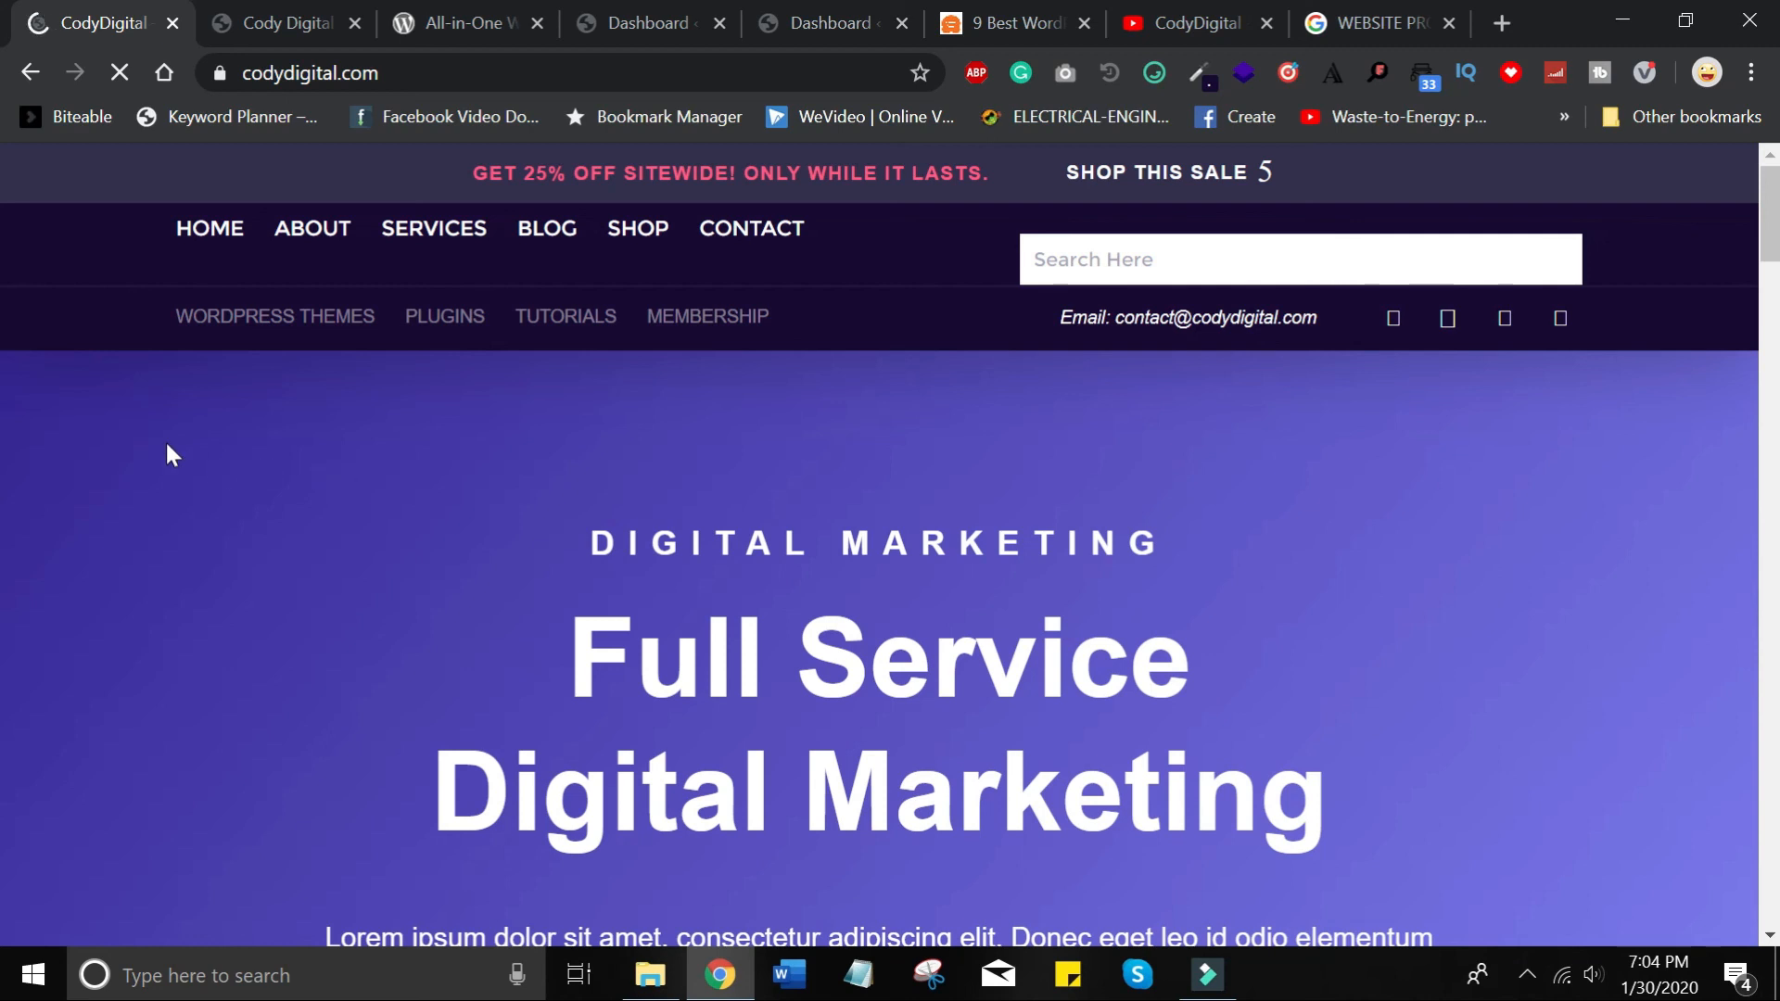
# Look through the imported homepage of the live site from its header to the footer and back.
pyautogui.scroll(-8, 167, 454)
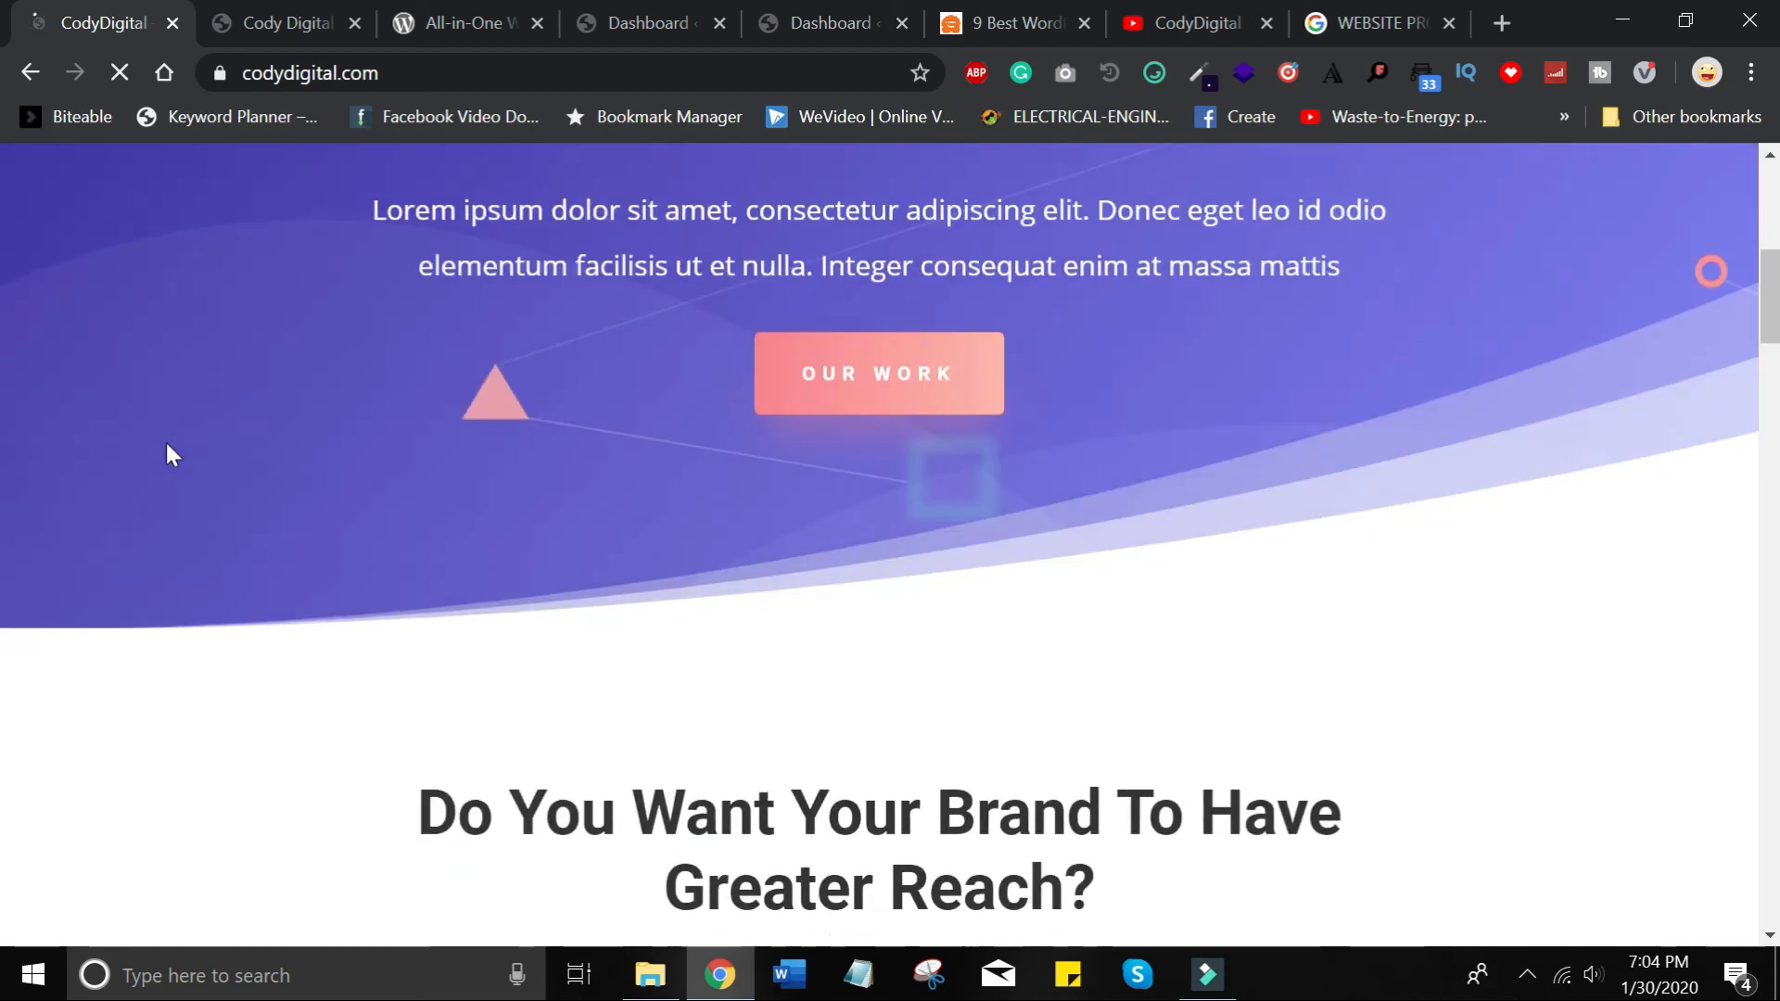
pyautogui.scroll(-15, 167, 454)
pyautogui.scroll(-18, 167, 454)
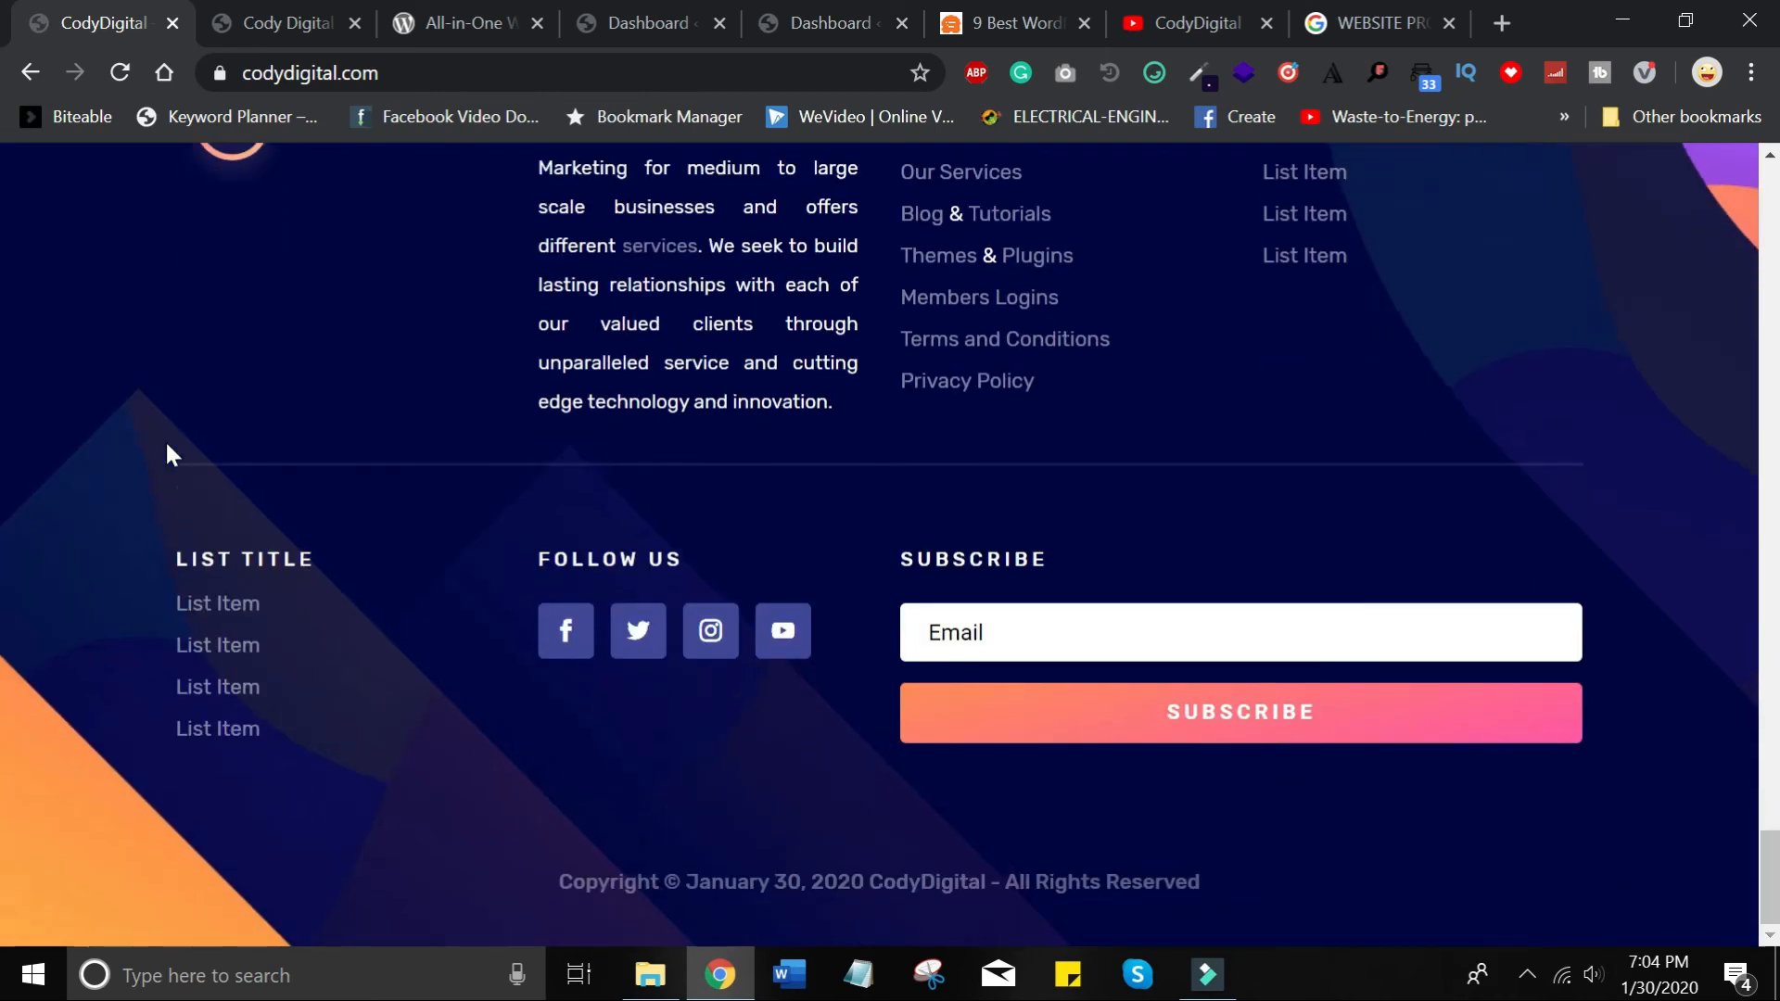
pyautogui.scroll(20, 167, 454)
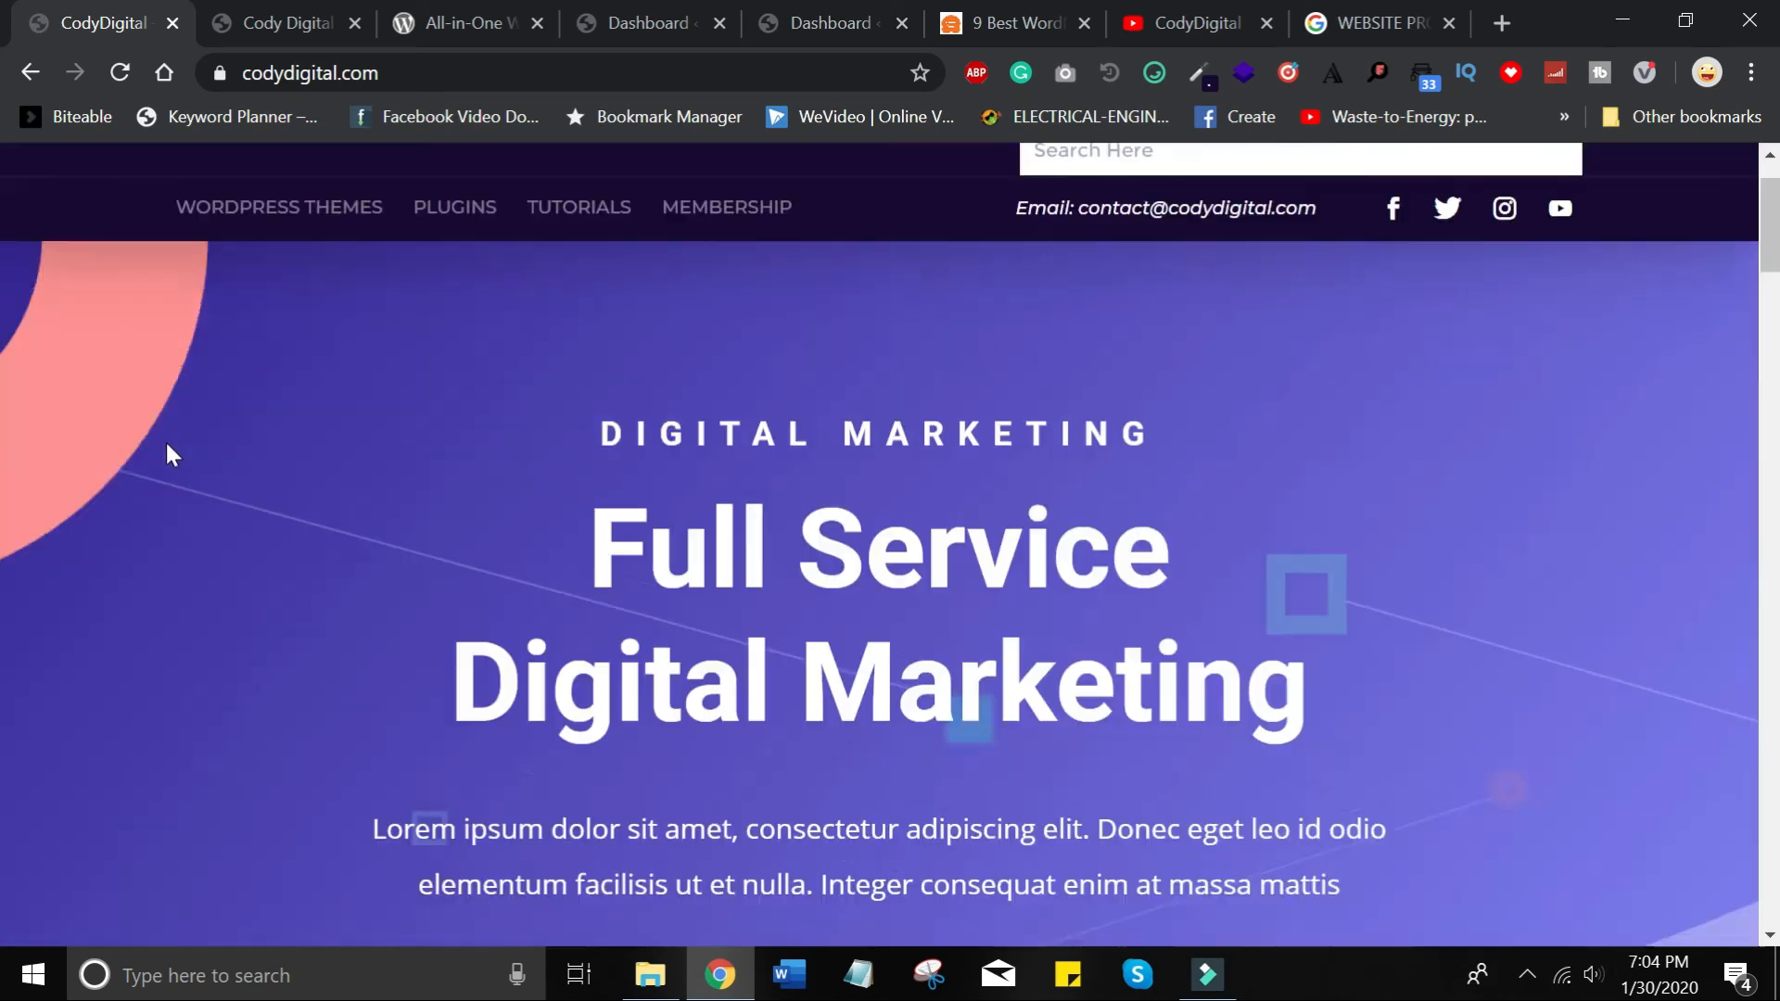
pyautogui.scroll(2, 167, 454)
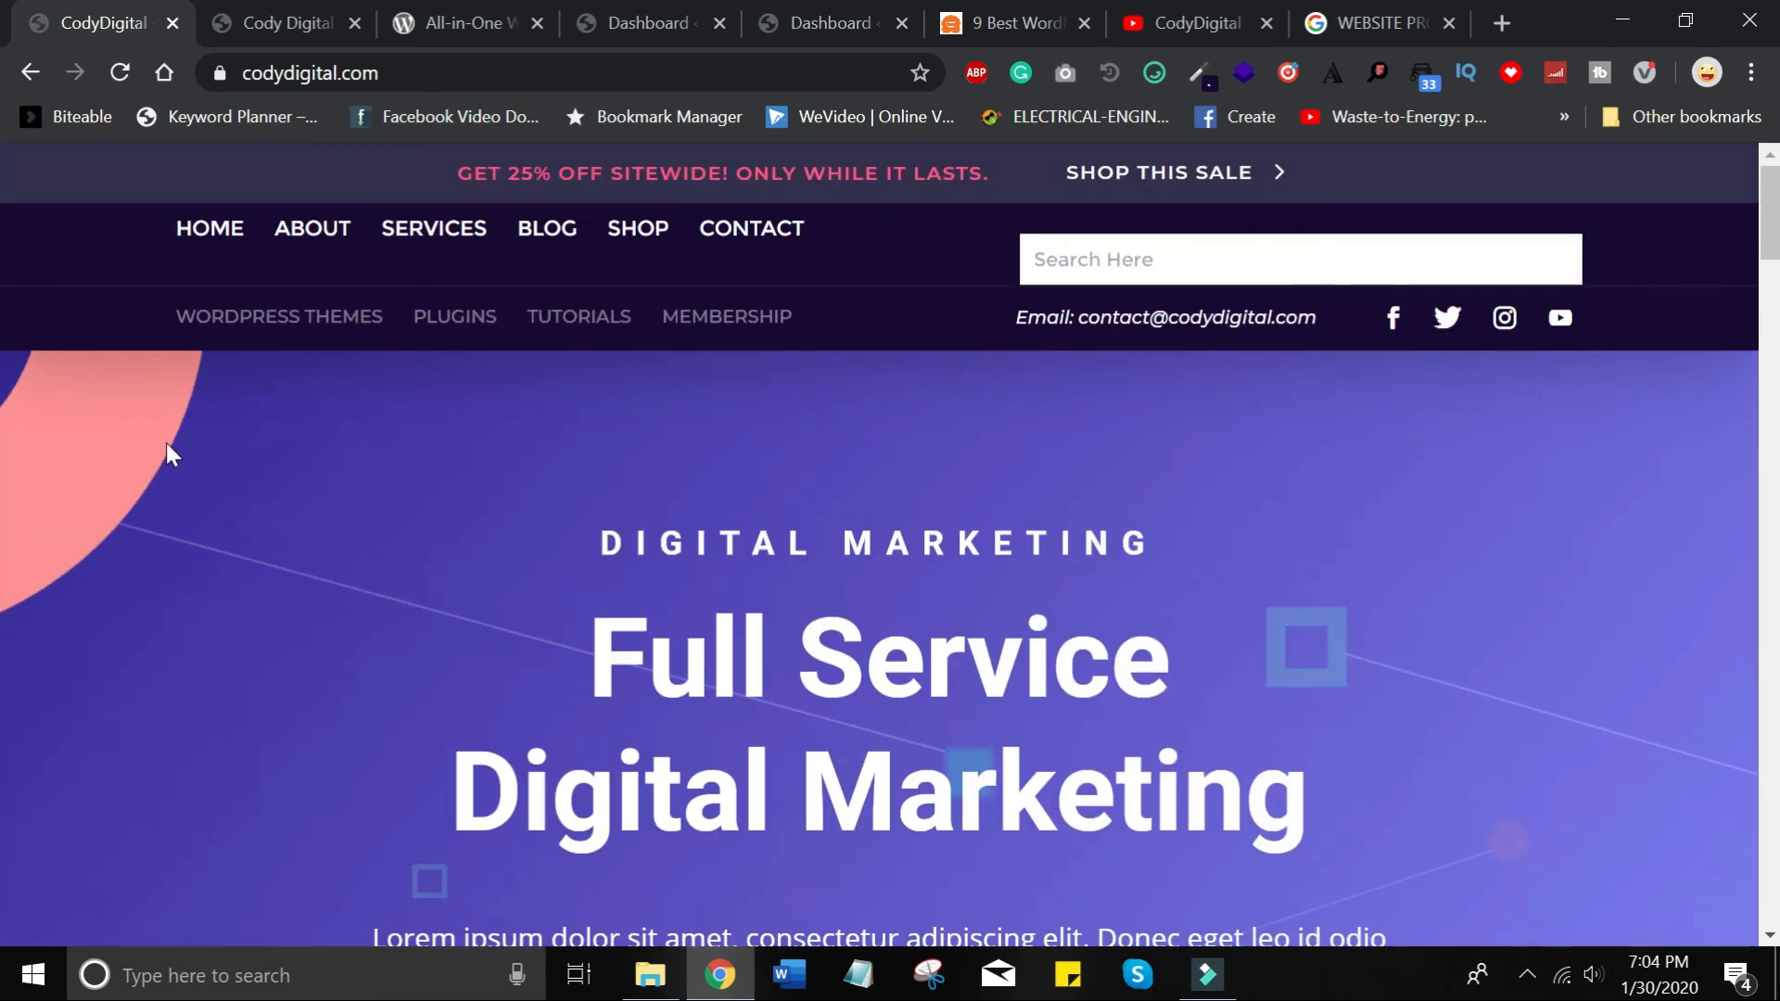
# Visit the live site's Shop and Blog pages and look through the blog's post sections.
pyautogui.click(637, 234)
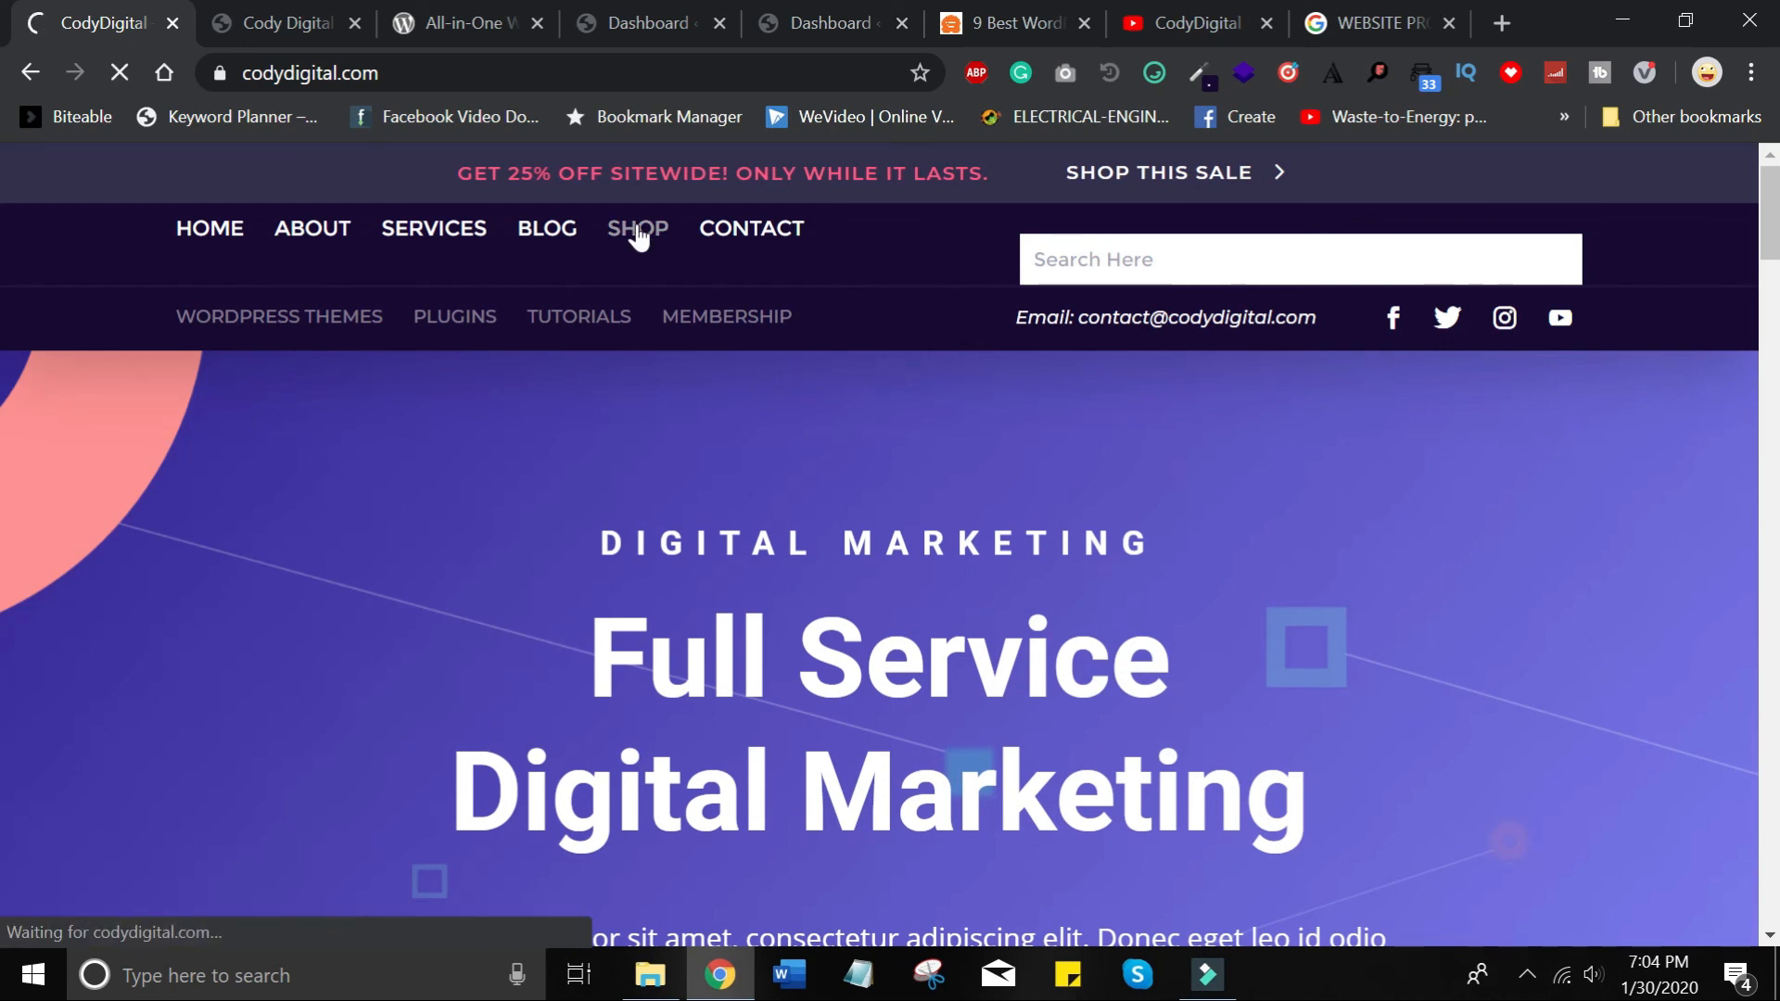
pyautogui.click(554, 243)
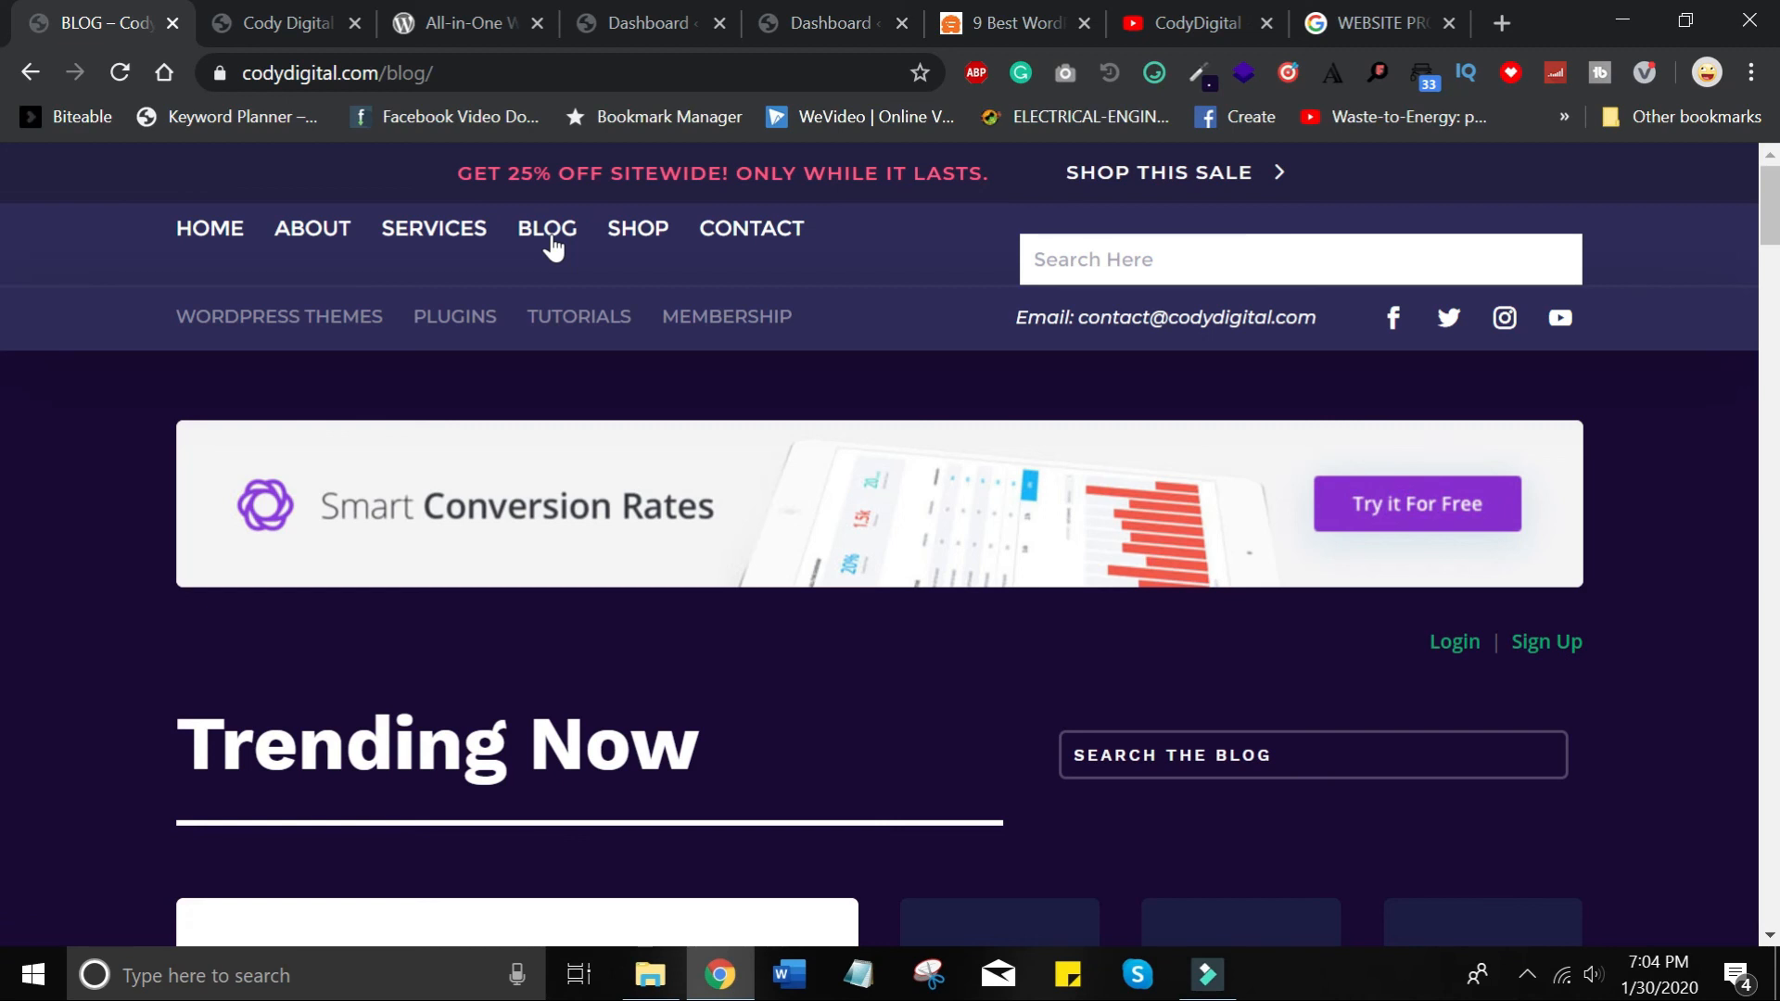
pyautogui.scroll(-15, 553, 249)
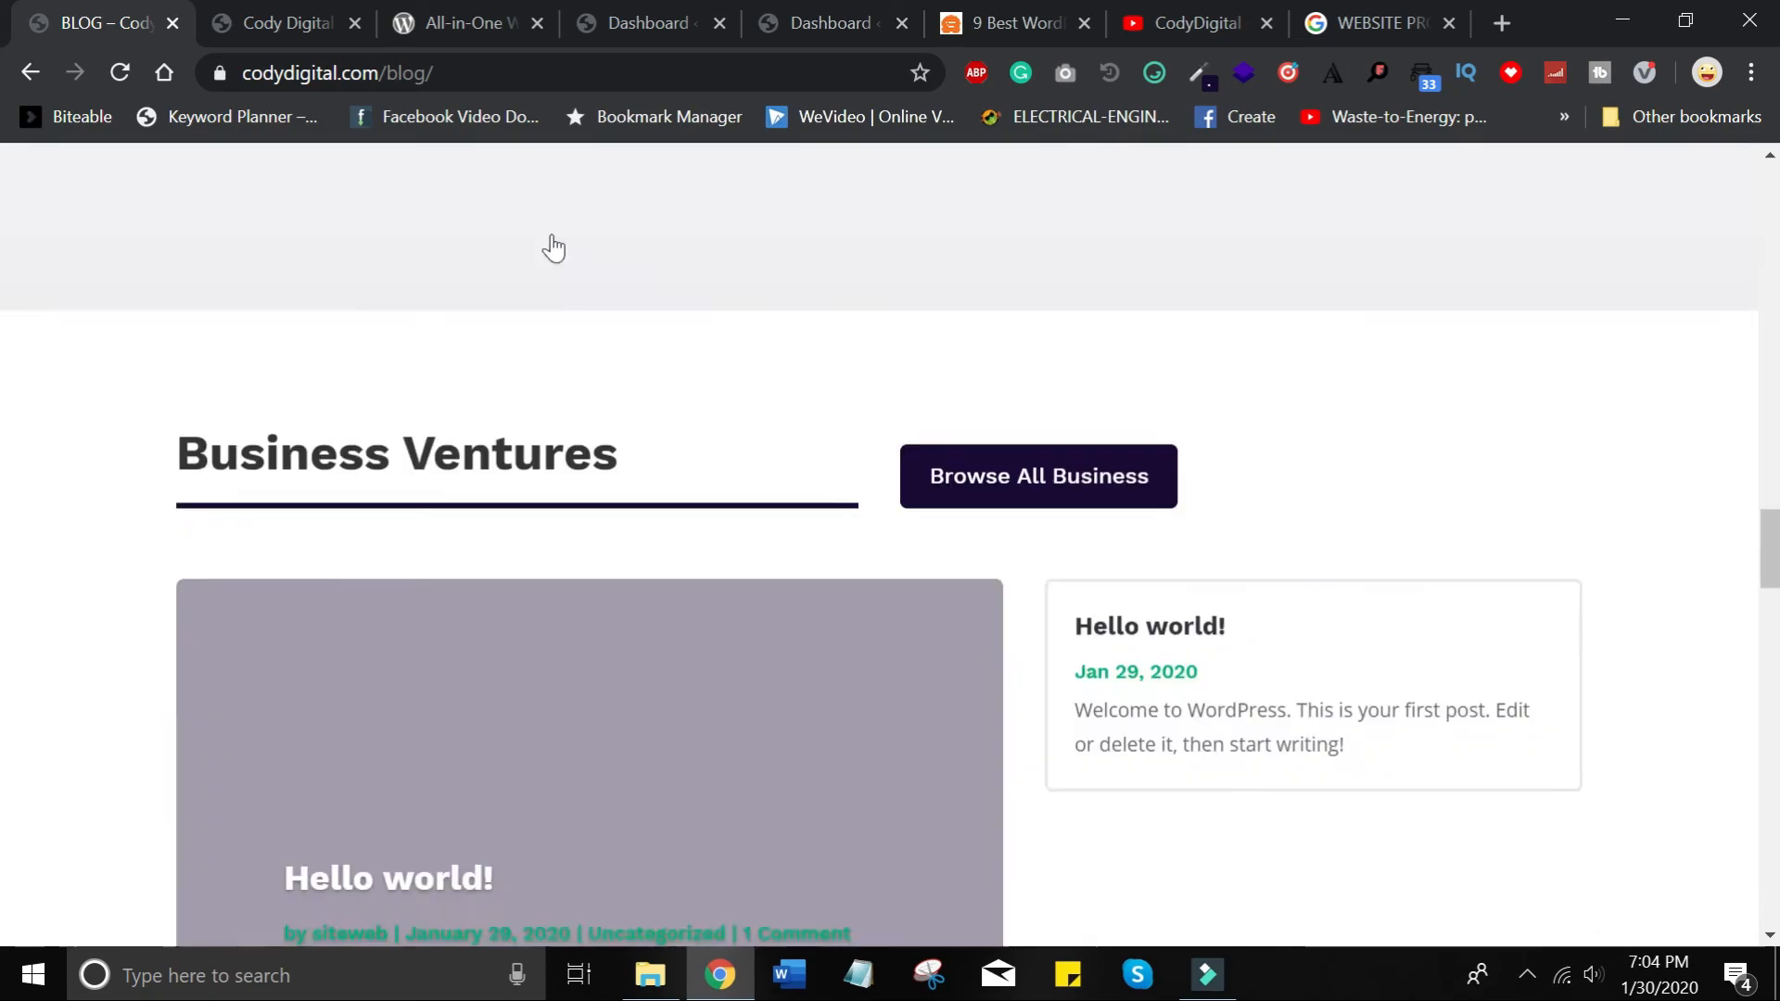